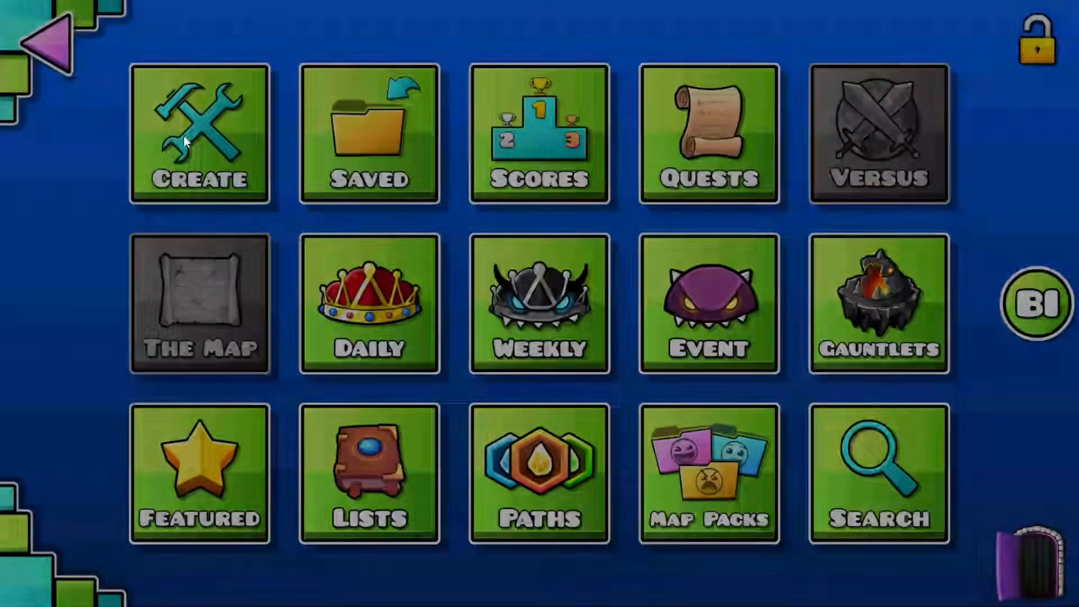
# Step: Go to My Levels to reach the user-made Level 1
pyautogui.click(184, 136)
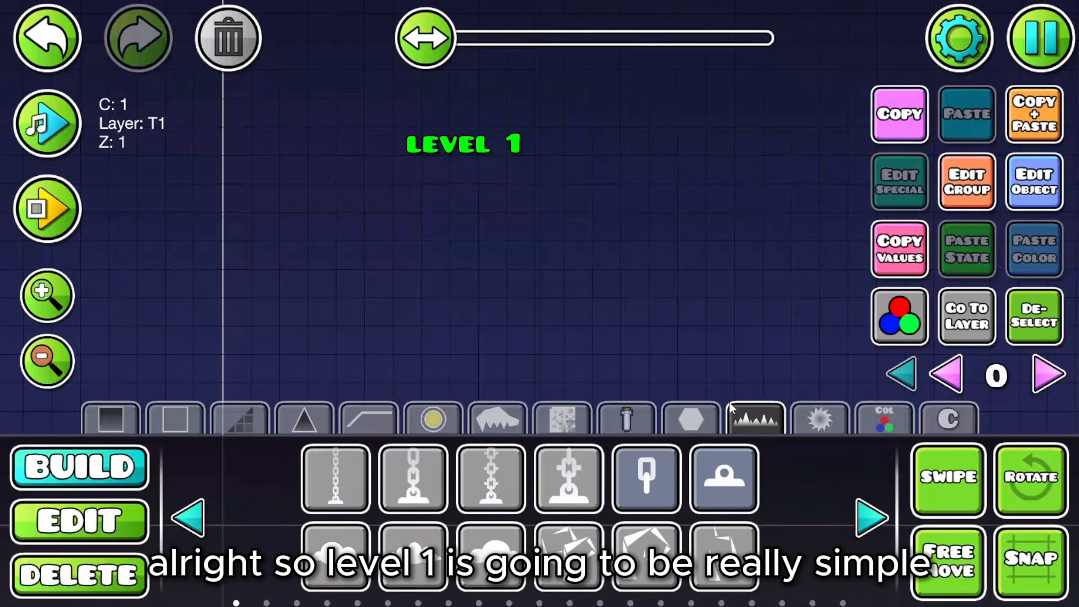
# Step: Open Level 1 in the editor and bring up the quarter-circle corner pieces in Build mode
pyautogui.click(871, 518)
pyautogui.click(871, 517)
pyautogui.click(872, 517)
pyautogui.click(871, 517)
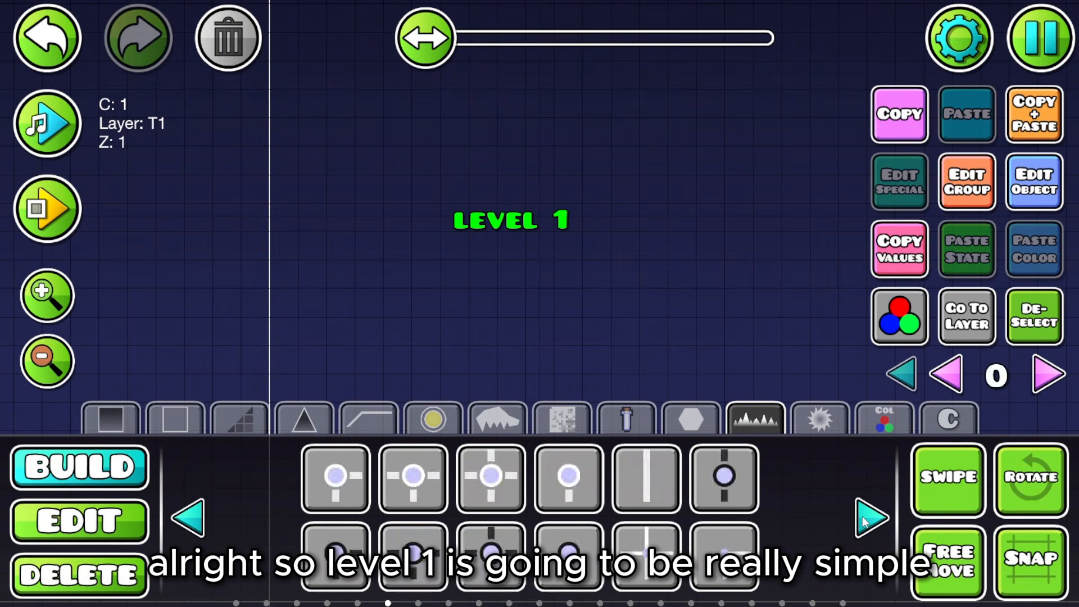
pyautogui.click(871, 517)
pyautogui.click(872, 517)
pyautogui.click(872, 517)
pyautogui.click(872, 517)
pyautogui.click(872, 517)
pyautogui.click(872, 517)
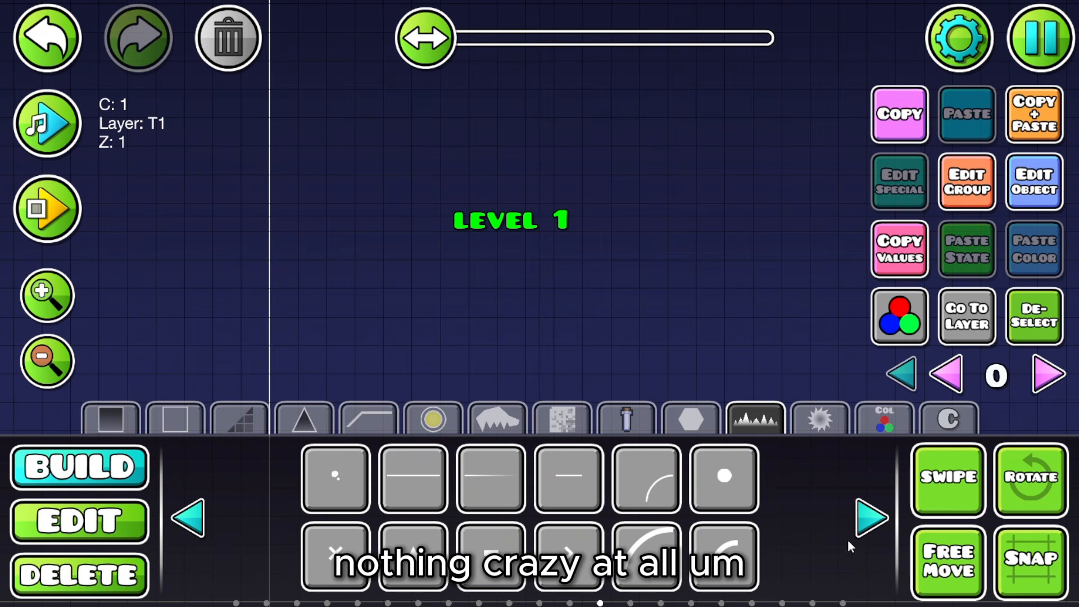
pyautogui.click(872, 518)
pyautogui.click(336, 478)
# Step: Replace the oversized piece with a small quarter-circle below LEVEL 1, then duplicate and rotate it into a circle
pyautogui.click(515, 304)
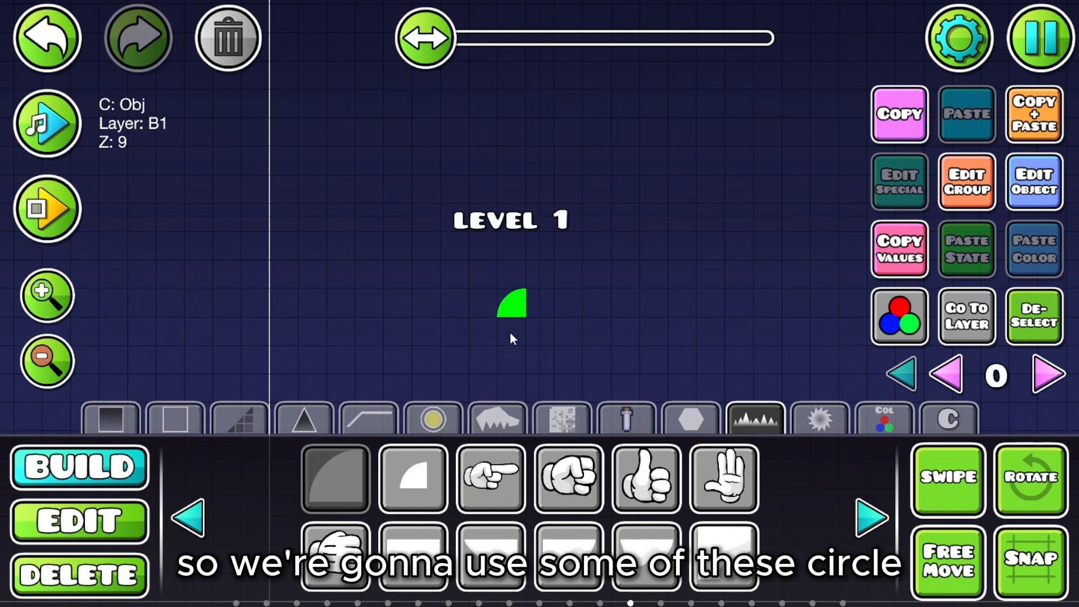
pyautogui.click(219, 32)
pyautogui.click(413, 478)
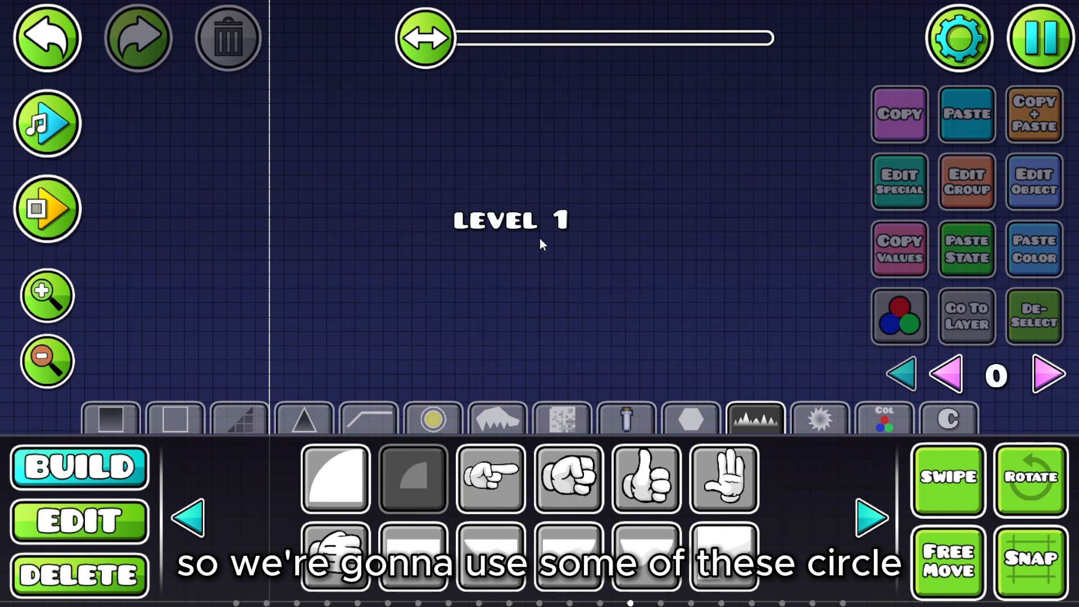
pyautogui.click(503, 280)
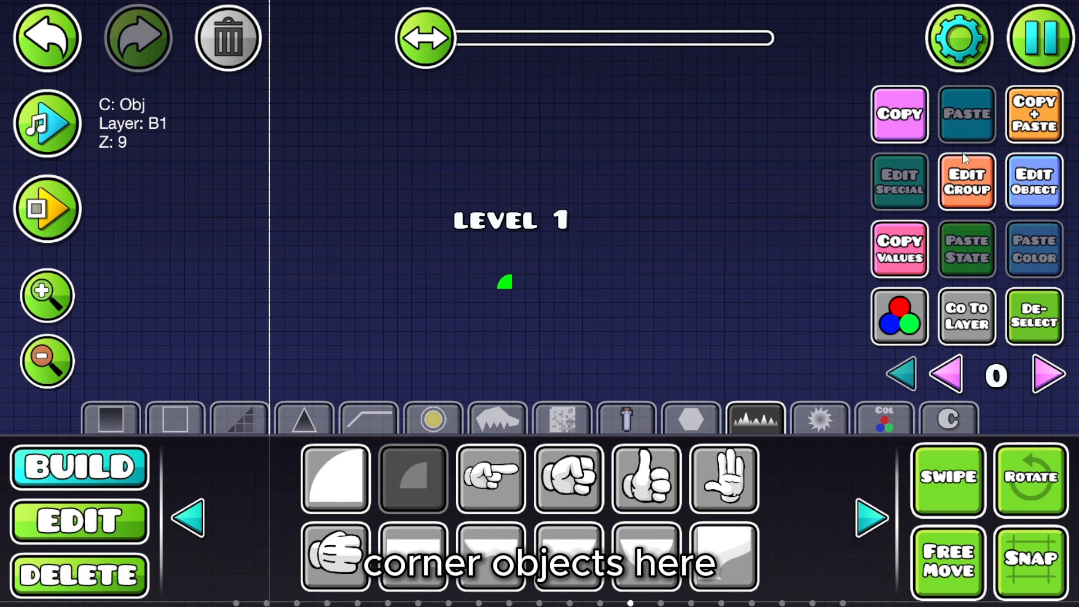
pyautogui.click(1016, 122)
pyautogui.press('s')
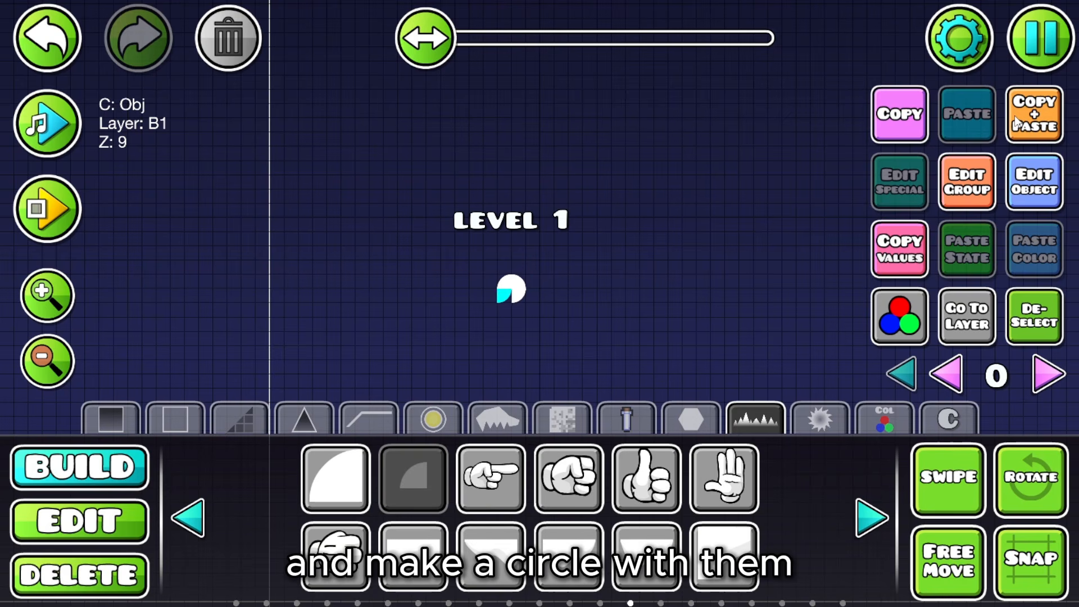
pyautogui.click(112, 520)
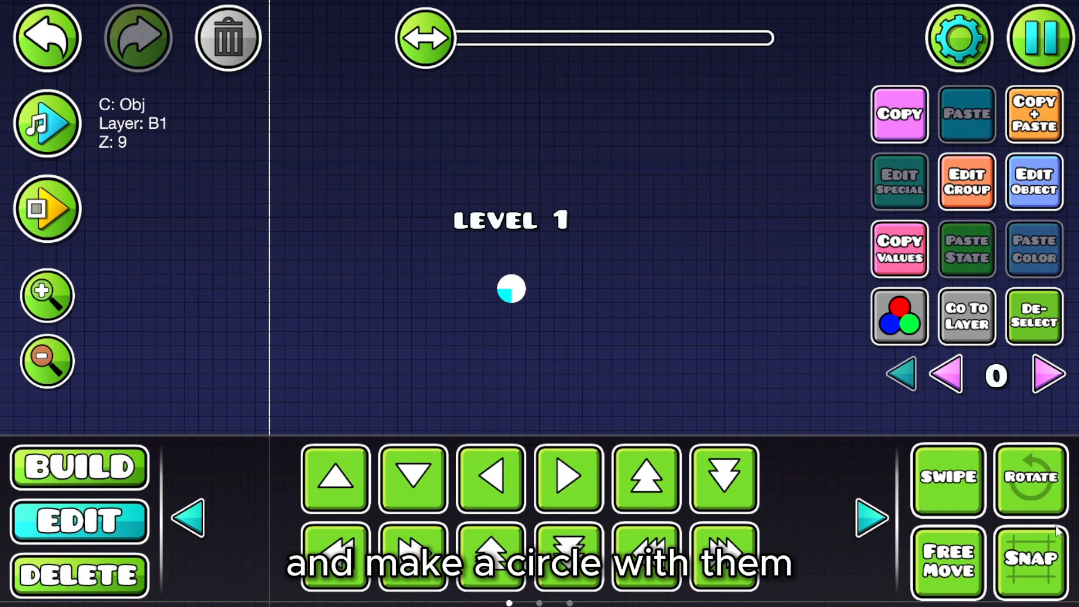
# Step: Assign the four circle pieces base colour channel 2 (Next Free), coloured pale cream FFF4DE
pyautogui.click(939, 481)
pyautogui.moveTo(439, 282); pyautogui.dragTo(557, 304)
pyautogui.click(899, 317)
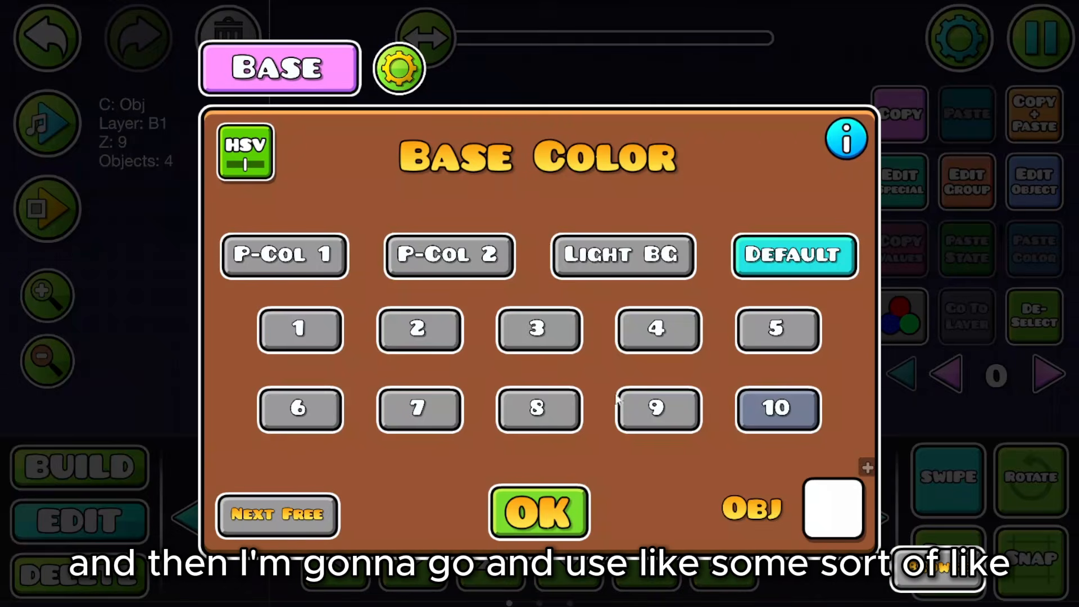
pyautogui.click(288, 537)
pyautogui.click(823, 518)
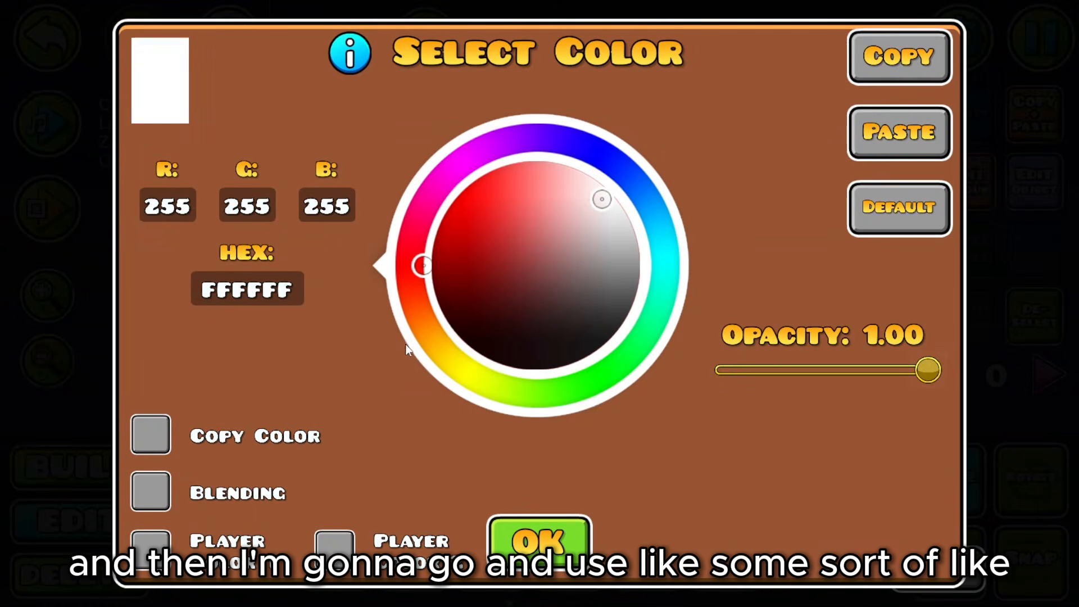
pyautogui.click(450, 339)
pyautogui.moveTo(585, 201); pyautogui.dragTo(595, 207)
pyautogui.click(539, 542)
pyautogui.click(526, 526)
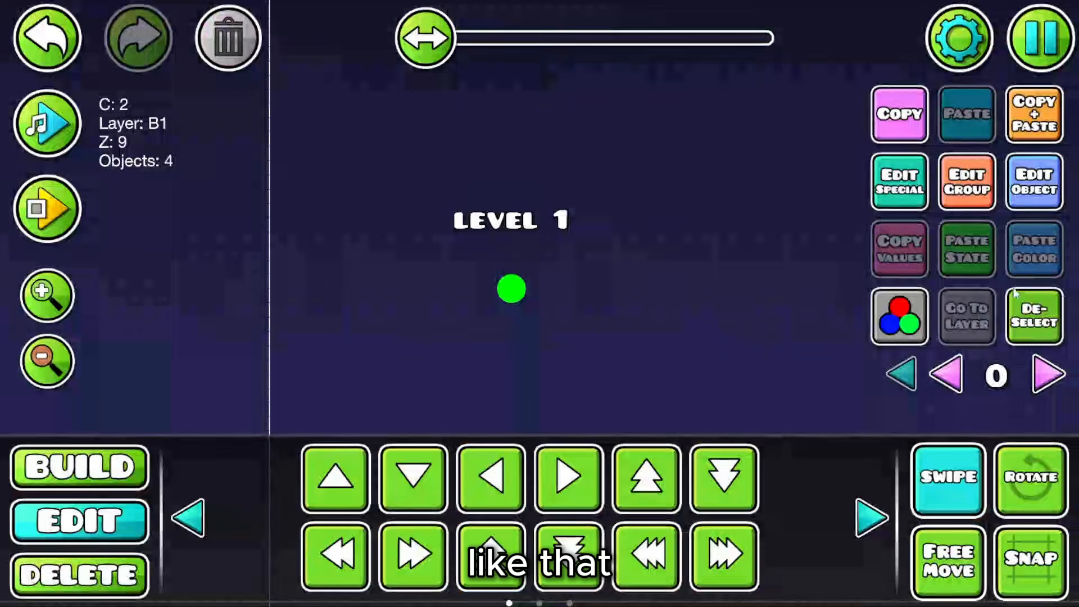
pyautogui.click(590, 325)
# Step: Place a soft glow object on the moon circle and scale it to 0.77
pyautogui.click(47, 295)
pyautogui.click(78, 466)
pyautogui.click(190, 517)
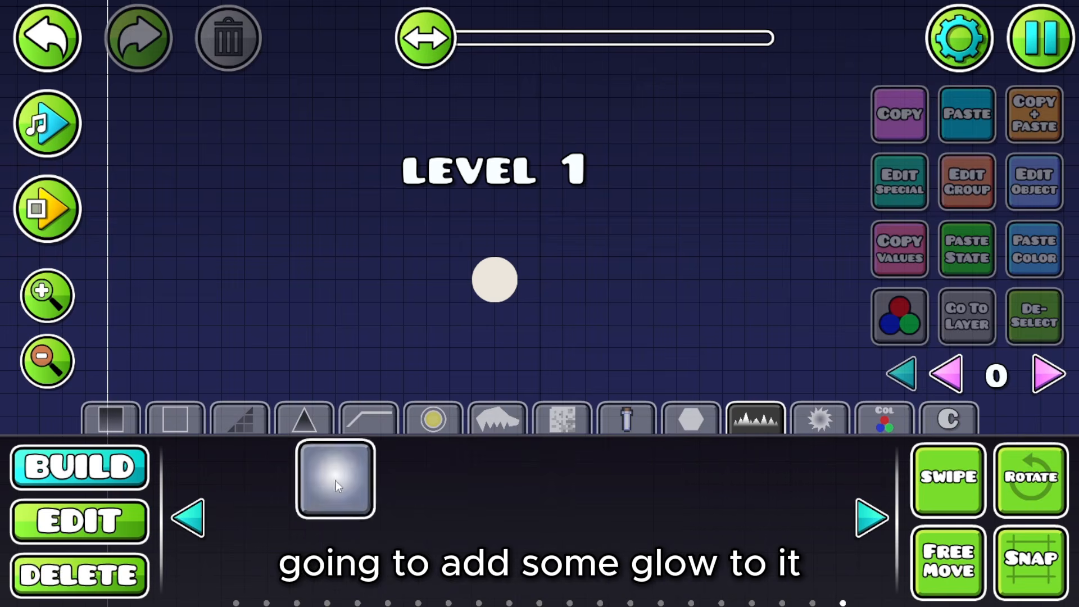
pyautogui.click(335, 478)
pyautogui.click(531, 301)
pyautogui.click(143, 521)
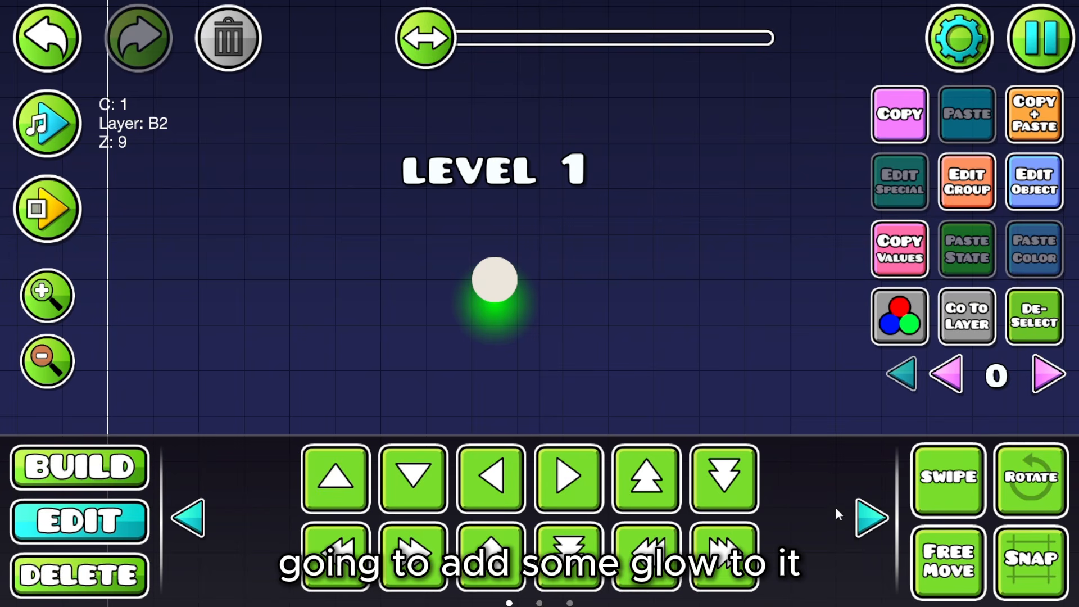
pyautogui.click(865, 518)
pyautogui.click(651, 483)
pyautogui.click(860, 524)
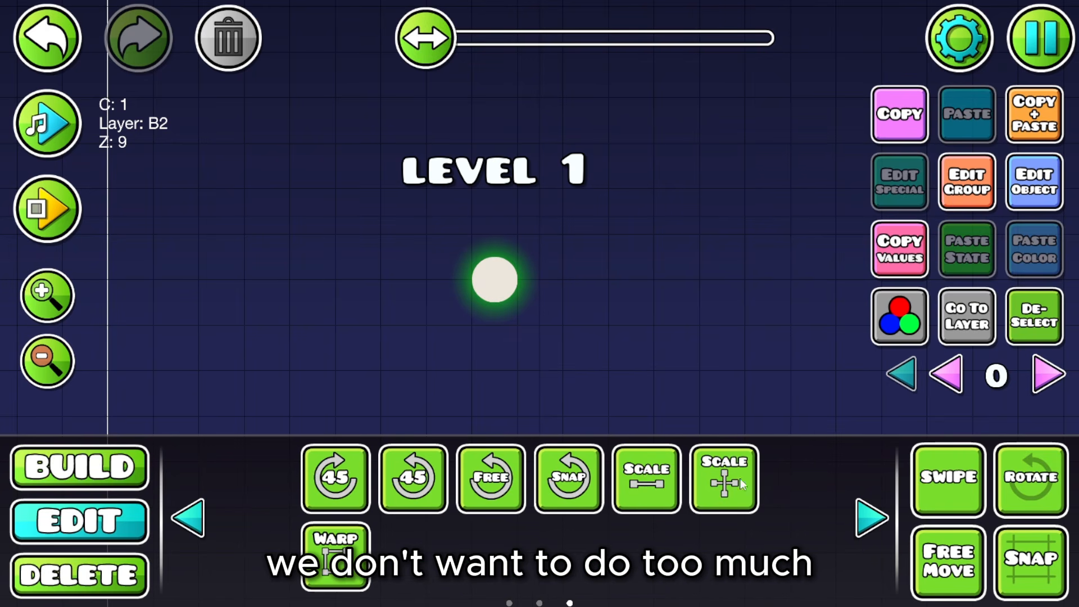
pyautogui.click(646, 478)
pyautogui.moveTo(404, 251); pyautogui.dragTo(349, 251)
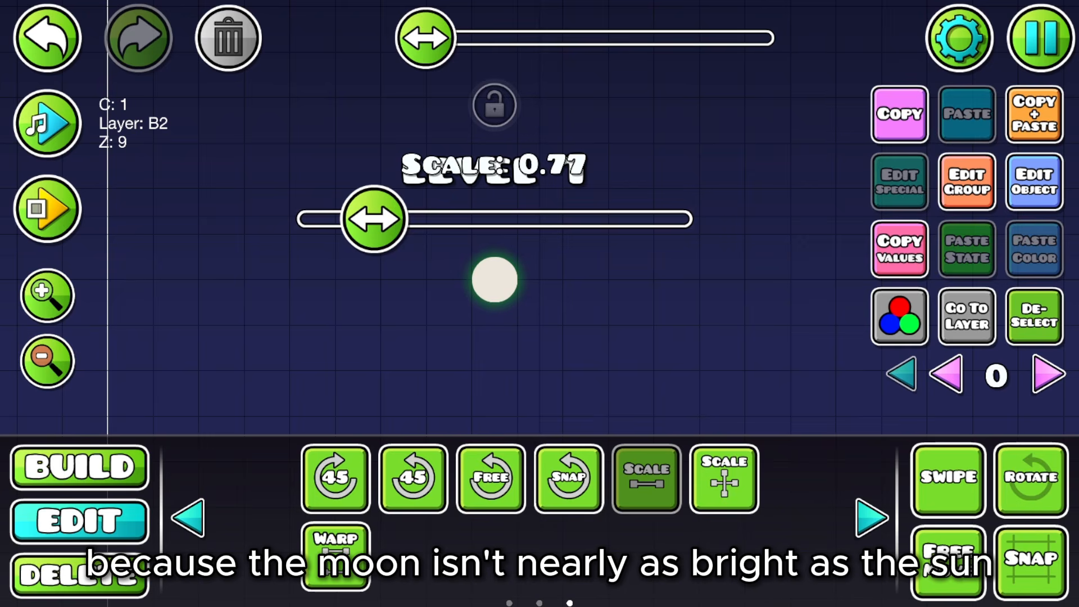
# Step: Give the glow detail colour channel 3, copying channel 2 with blending at 0.75 opacity
pyautogui.click(1034, 182)
pyautogui.click(539, 329)
pyautogui.click(834, 508)
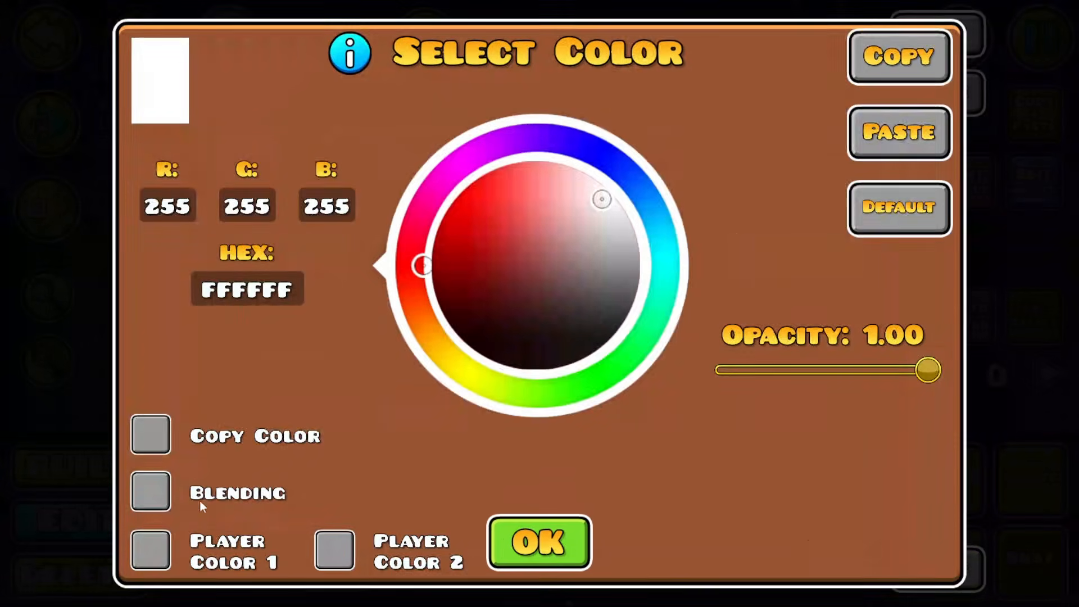
pyautogui.click(151, 435)
pyautogui.click(818, 210)
pyautogui.click(572, 544)
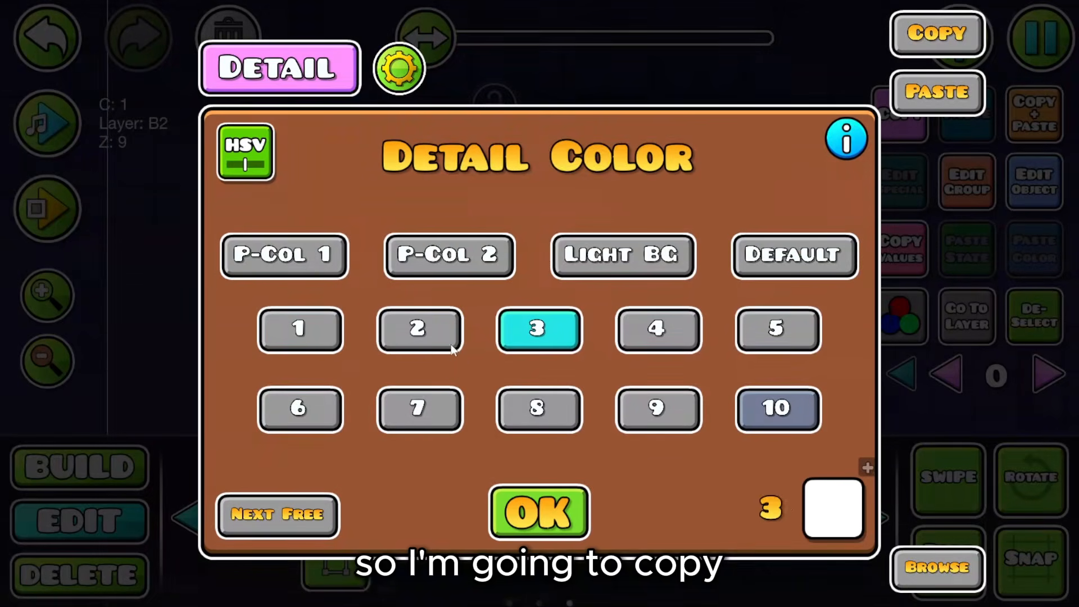
pyautogui.click(829, 503)
pyautogui.click(151, 434)
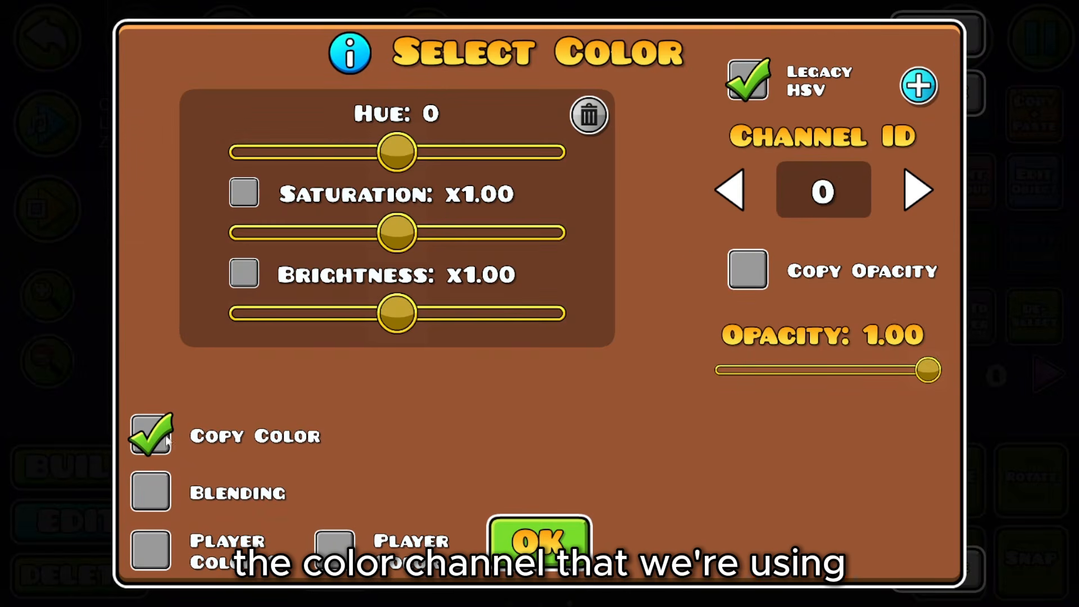
pyautogui.click(151, 492)
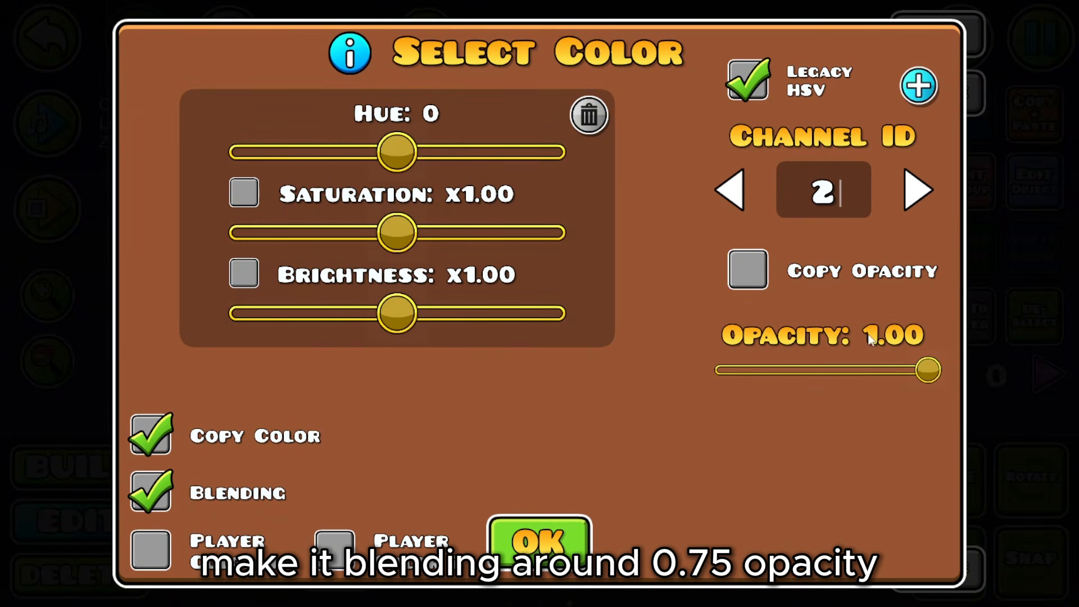
pyautogui.moveTo(927, 383); pyautogui.dragTo(874, 388)
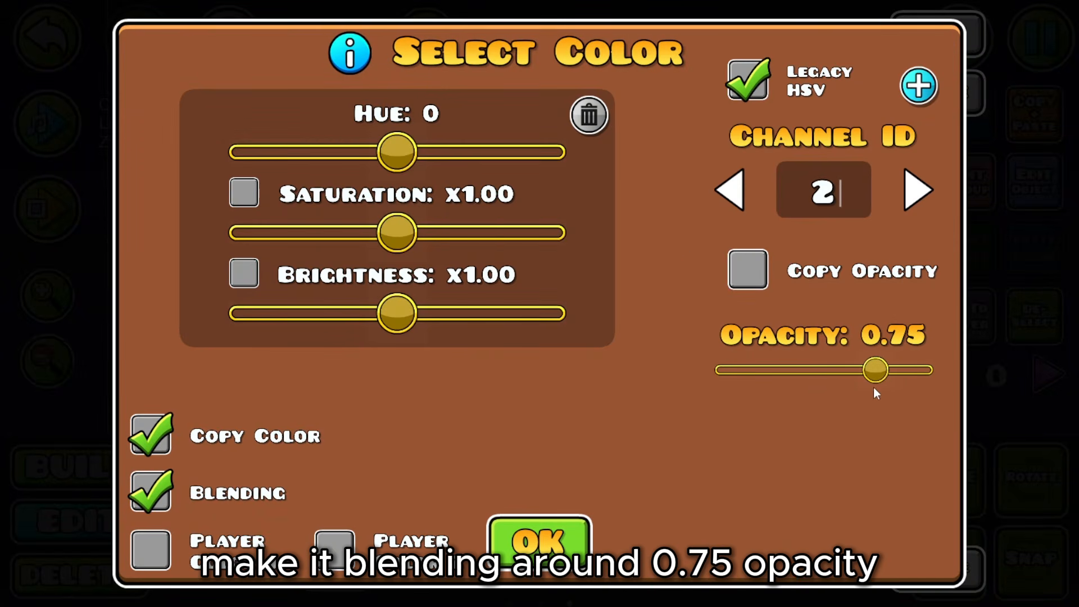
pyautogui.click(556, 513)
pyautogui.click(556, 512)
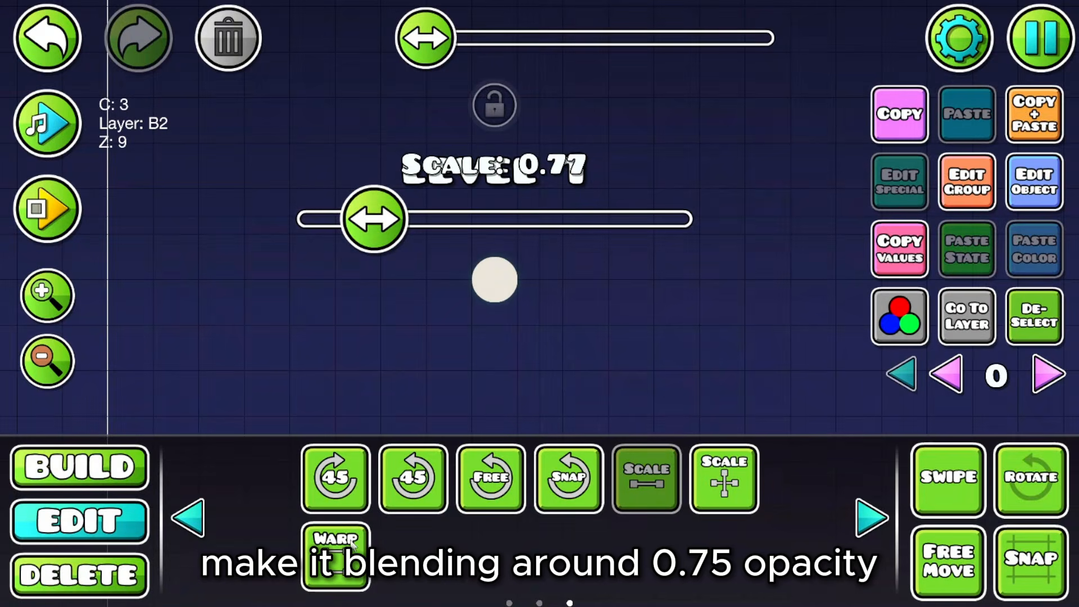
pyautogui.click(673, 455)
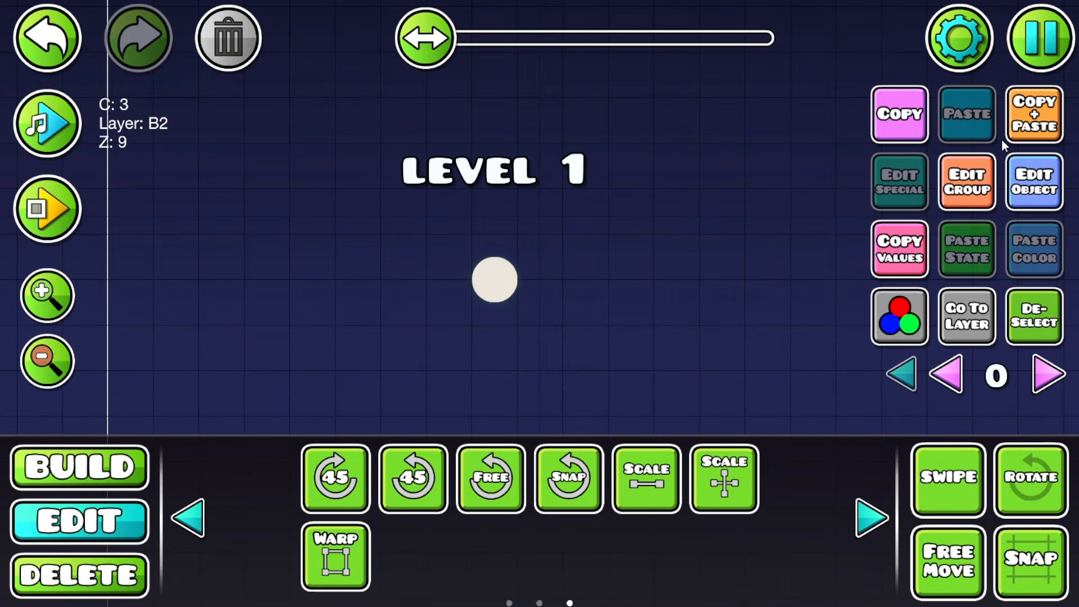
# Step: Duplicate the glow, enlarge it around the moon, and dim its brightness to about 0.76
pyautogui.click(338, 587)
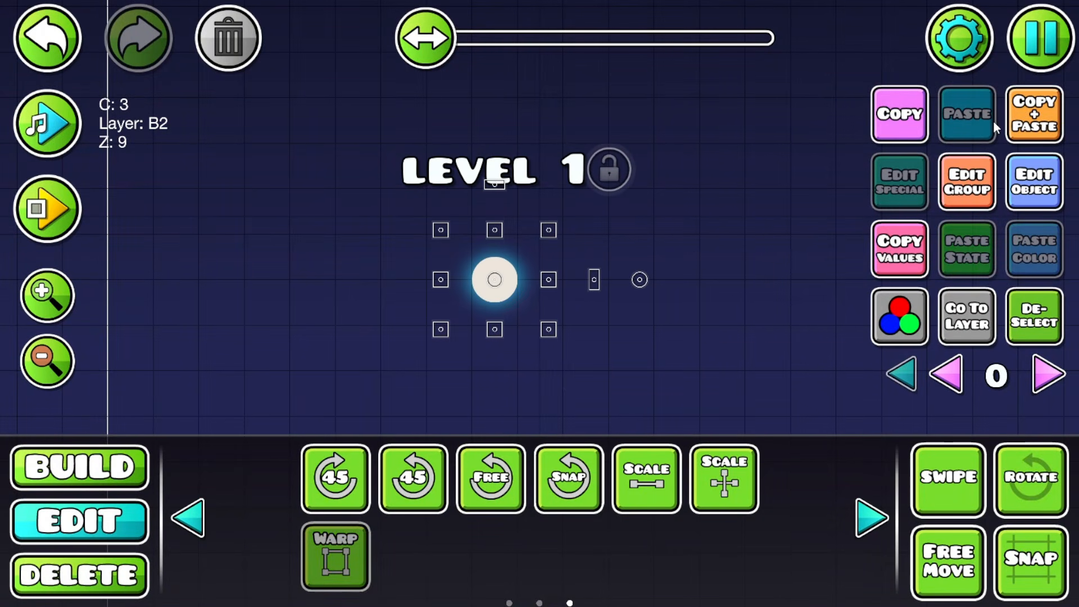
pyautogui.click(1023, 119)
pyautogui.click(356, 576)
pyautogui.moveTo(551, 229); pyautogui.dragTo(573, 208)
pyautogui.click(901, 328)
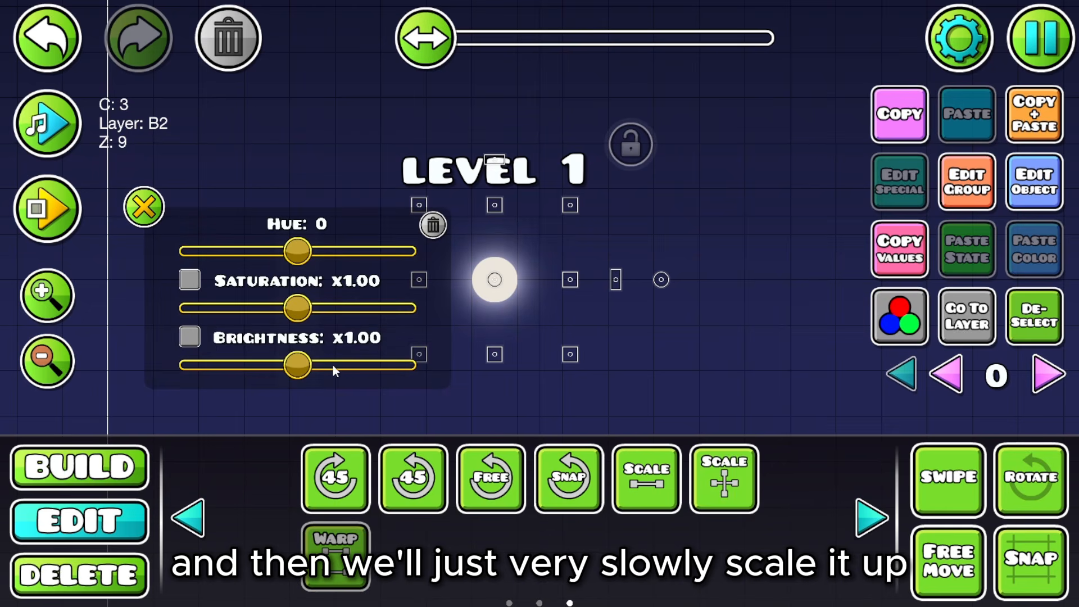
pyautogui.moveTo(307, 368); pyautogui.dragTo(282, 369)
pyautogui.click(145, 208)
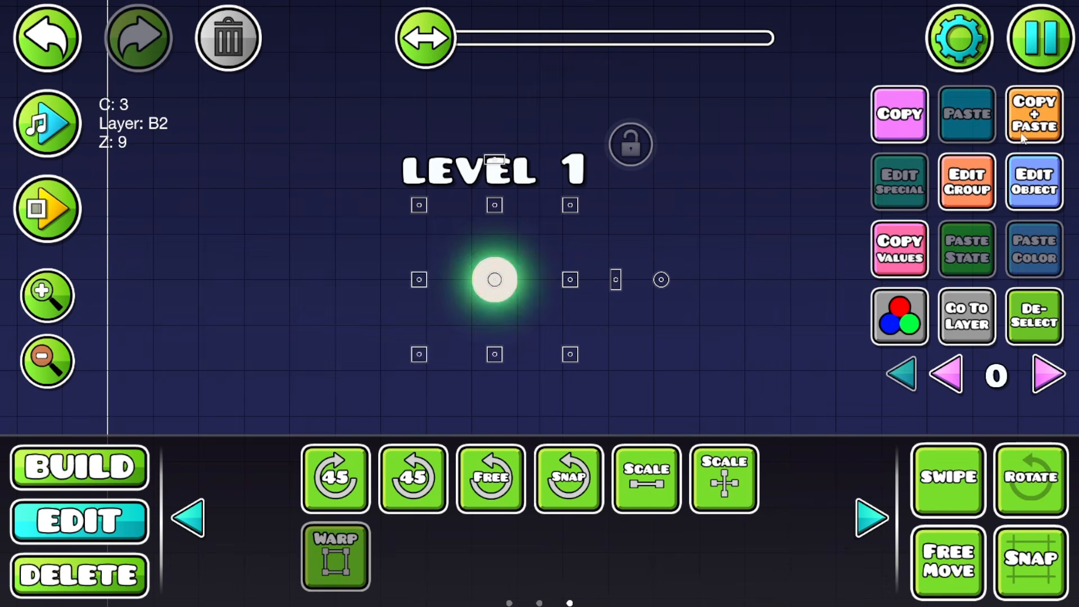
pyautogui.click(355, 560)
pyautogui.click(351, 556)
pyautogui.moveTo(570, 205); pyautogui.dragTo(623, 167)
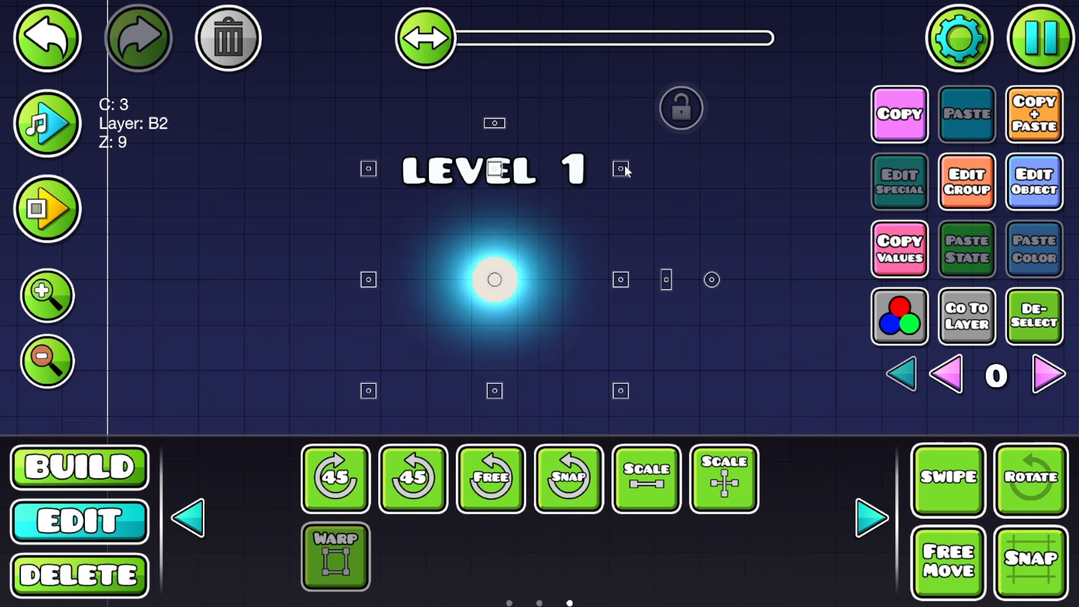
pyautogui.click(1045, 309)
# Step: Duplicate the glow again, make it much larger, and move it to Z layer T3
pyautogui.moveTo(670, 301); pyautogui.dragTo(714, 287)
pyautogui.click(633, 321)
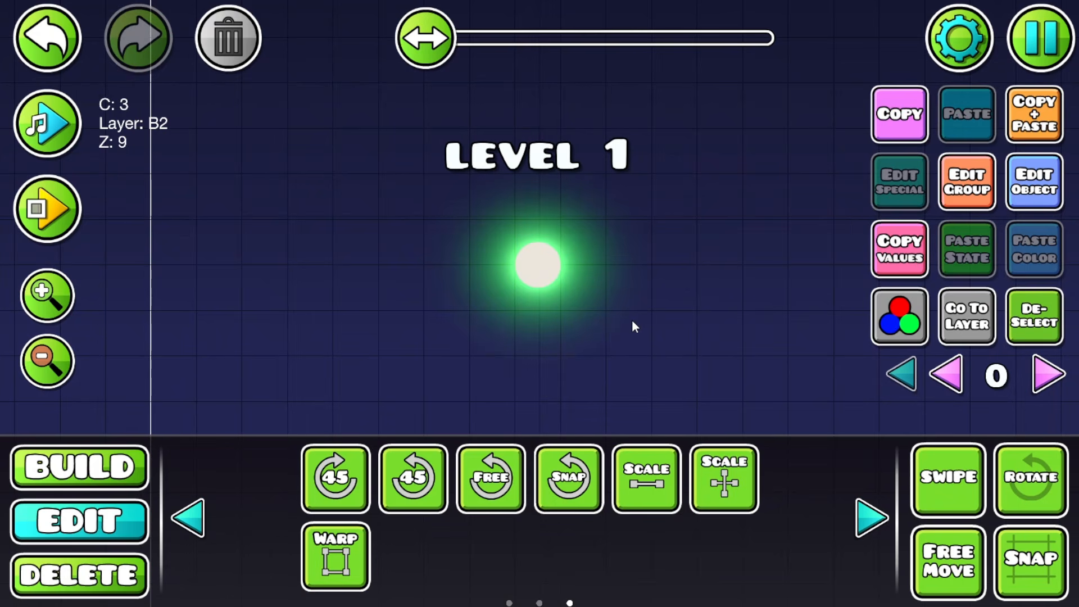
pyautogui.click(1022, 126)
pyautogui.click(320, 585)
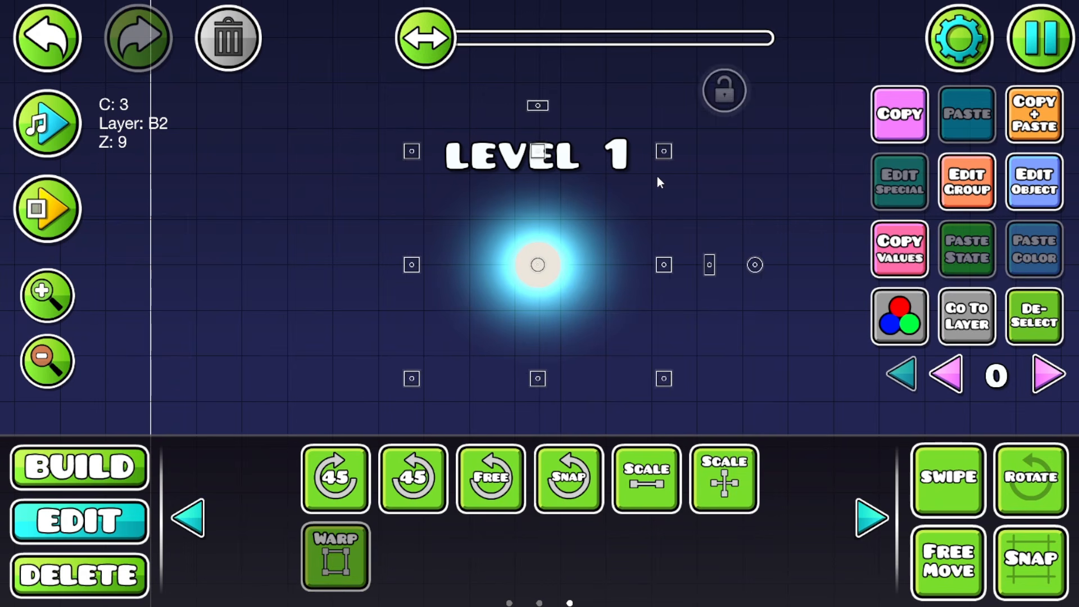
pyautogui.moveTo(671, 156); pyautogui.dragTo(747, 57)
pyautogui.click(902, 182)
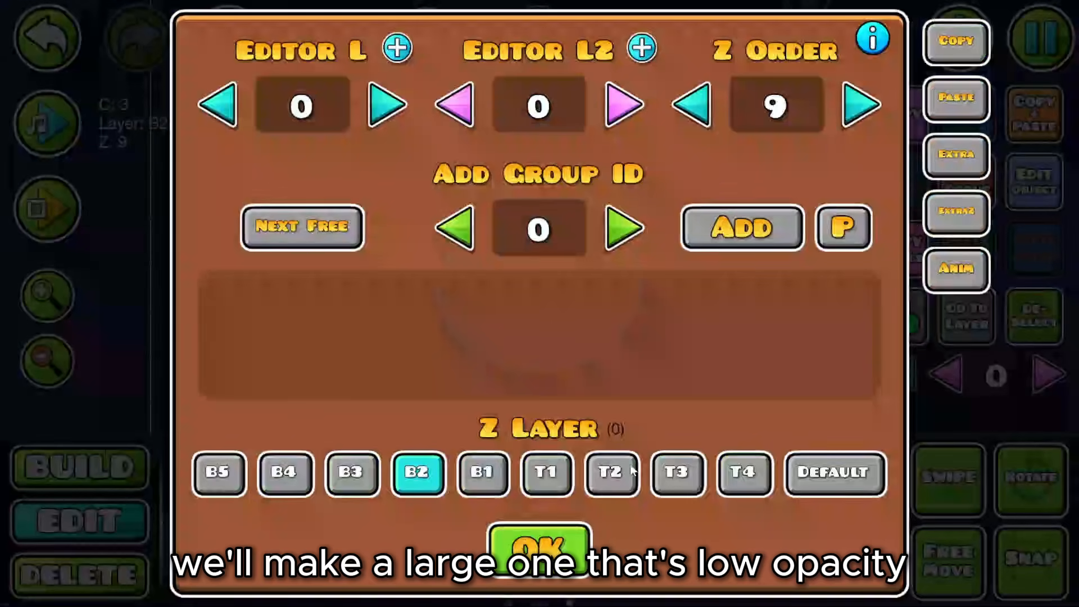
pyautogui.click(679, 472)
pyautogui.click(537, 547)
# Step: Lower the large glow's HSV brightness to about x0.28, check Edit Group, and deselect
pyautogui.click(885, 315)
pyautogui.click(884, 313)
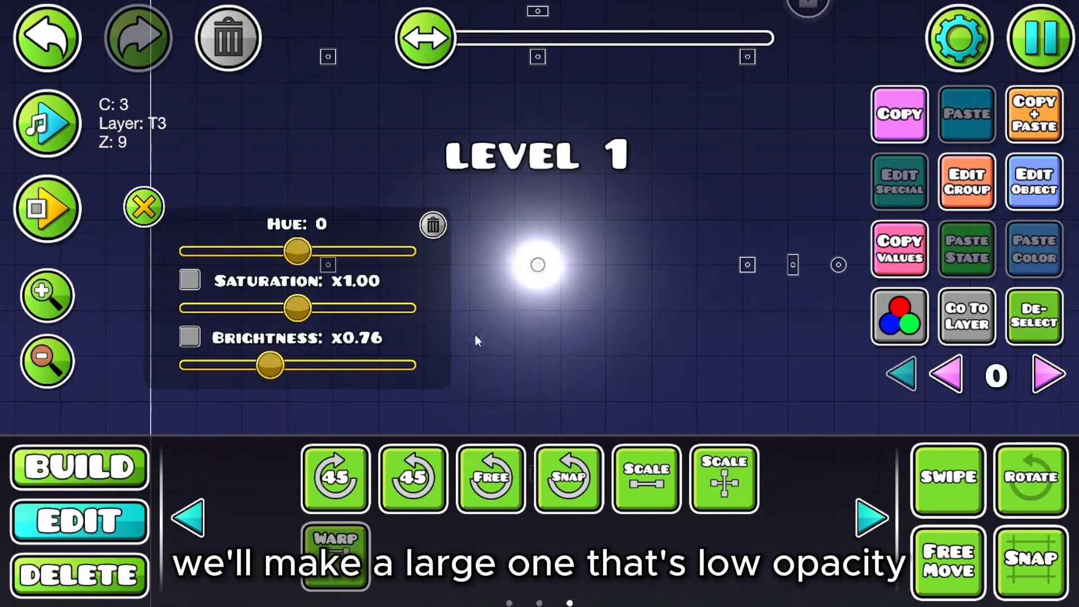
pyautogui.moveTo(275, 380); pyautogui.dragTo(218, 387)
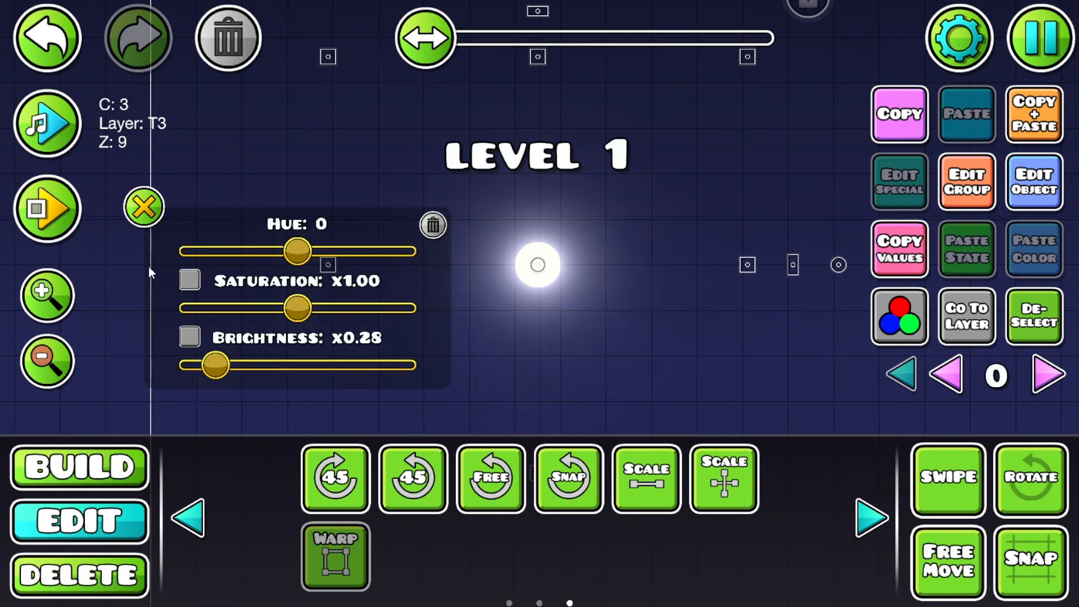
pyautogui.click(144, 207)
pyautogui.click(977, 202)
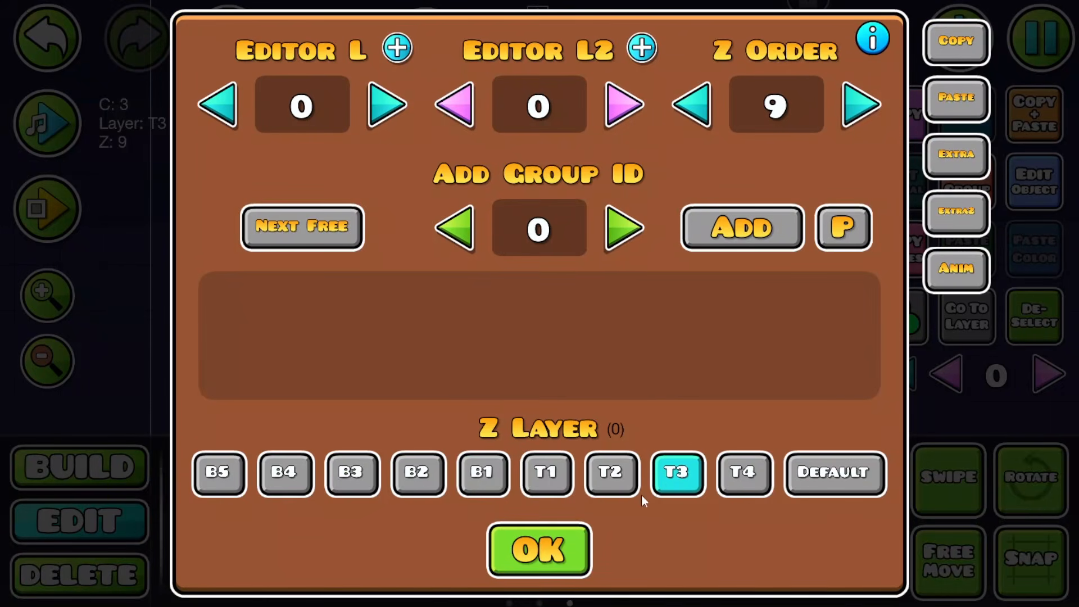
pyautogui.click(551, 541)
pyautogui.click(1040, 320)
pyautogui.moveTo(625, 298); pyautogui.dragTo(646, 304)
# Step: Fine-tune the glow's colour channel 3 with its HSV slider
pyautogui.click(535, 251)
pyautogui.click(920, 318)
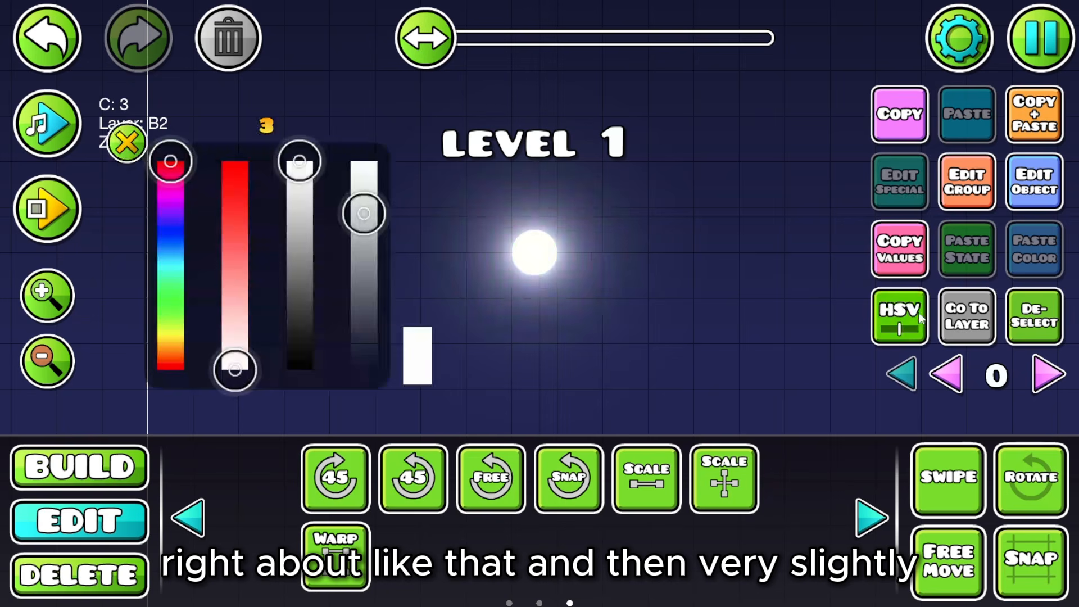
pyautogui.moveTo(366, 225)
pyautogui.mouseDown()
pyautogui.moveTo(362, 237)
pyautogui.moveTo(360, 193)
pyautogui.moveTo(361, 260)
pyautogui.moveTo(361, 241)
pyautogui.mouseUp()
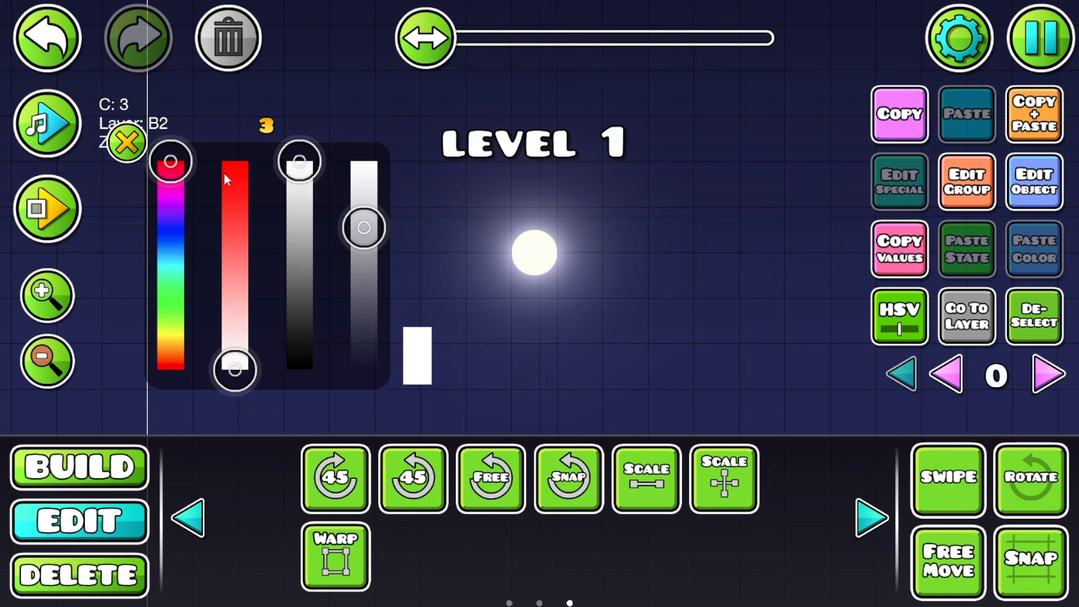
pyautogui.click(126, 143)
pyautogui.click(1042, 313)
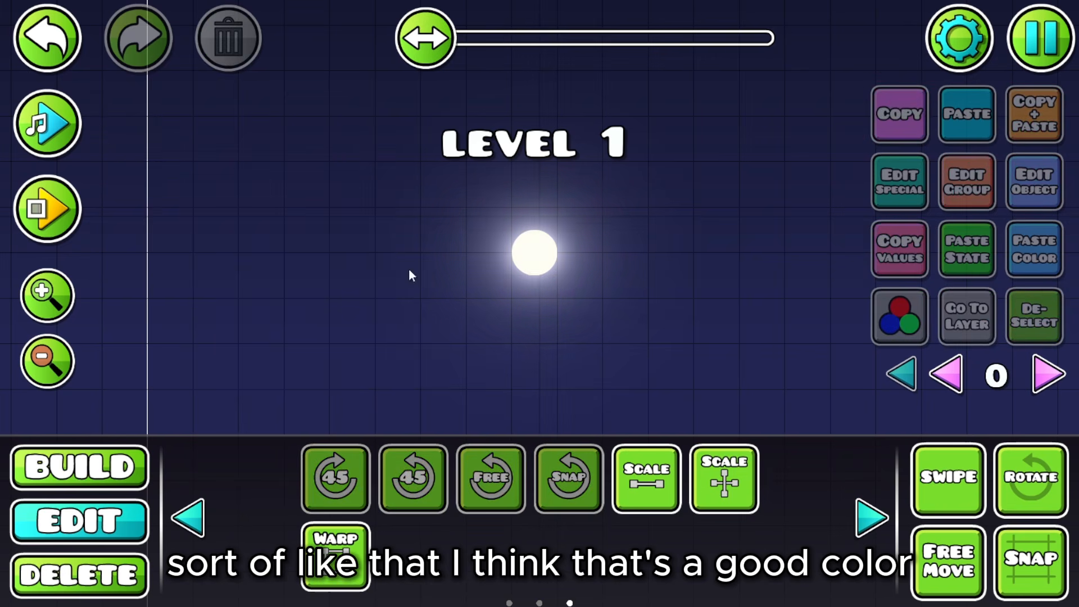
# Step: Darken the moon's colour channel 2 slightly through its HSV value
pyautogui.click(530, 269)
pyautogui.click(886, 298)
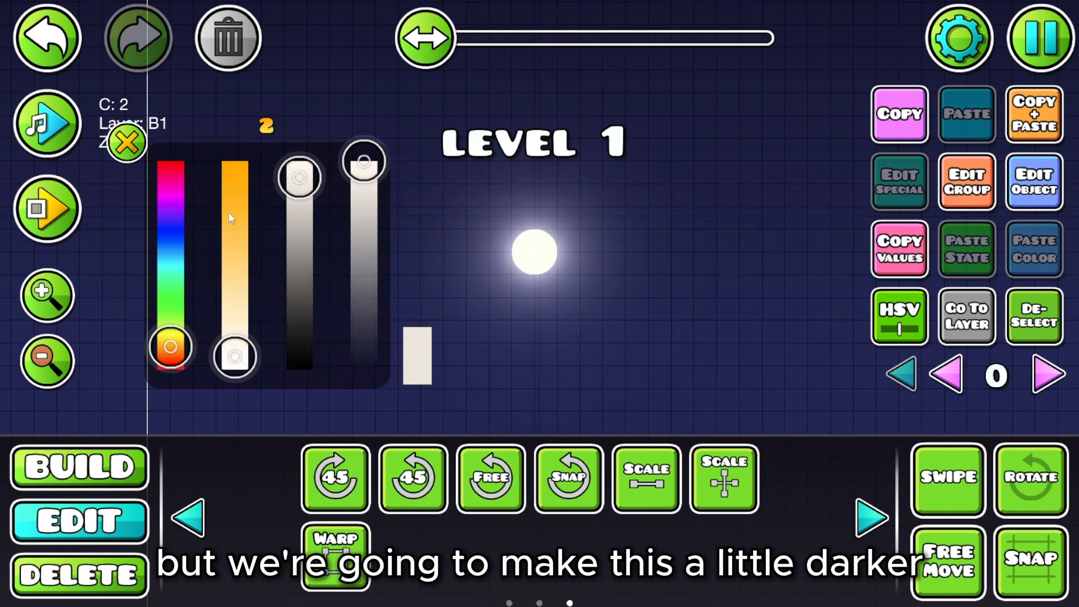
pyautogui.moveTo(292, 188); pyautogui.dragTo(322, 191)
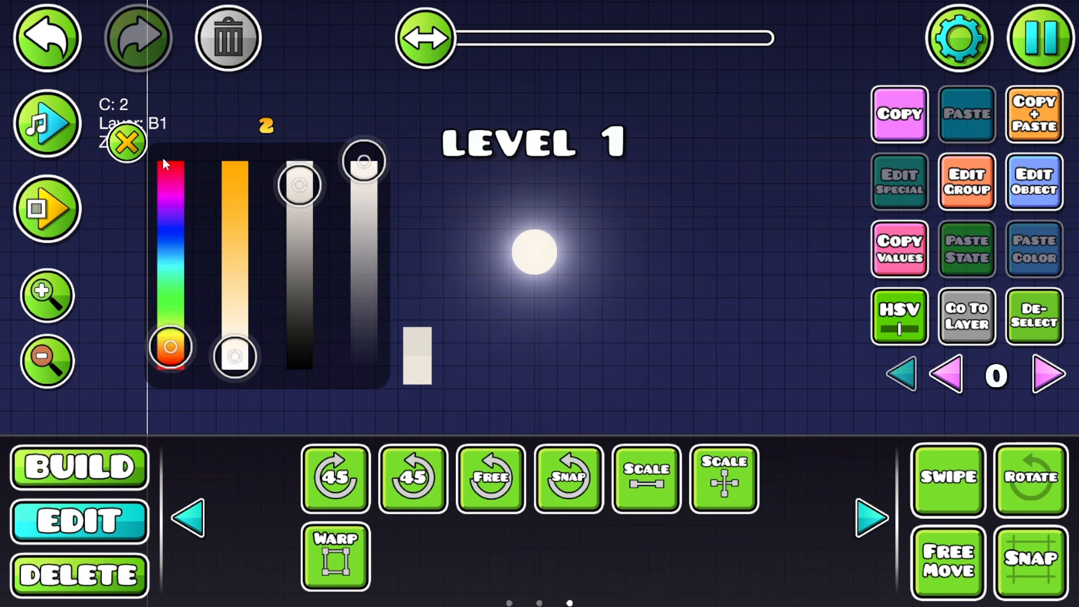
pyautogui.click(135, 147)
pyautogui.click(1025, 328)
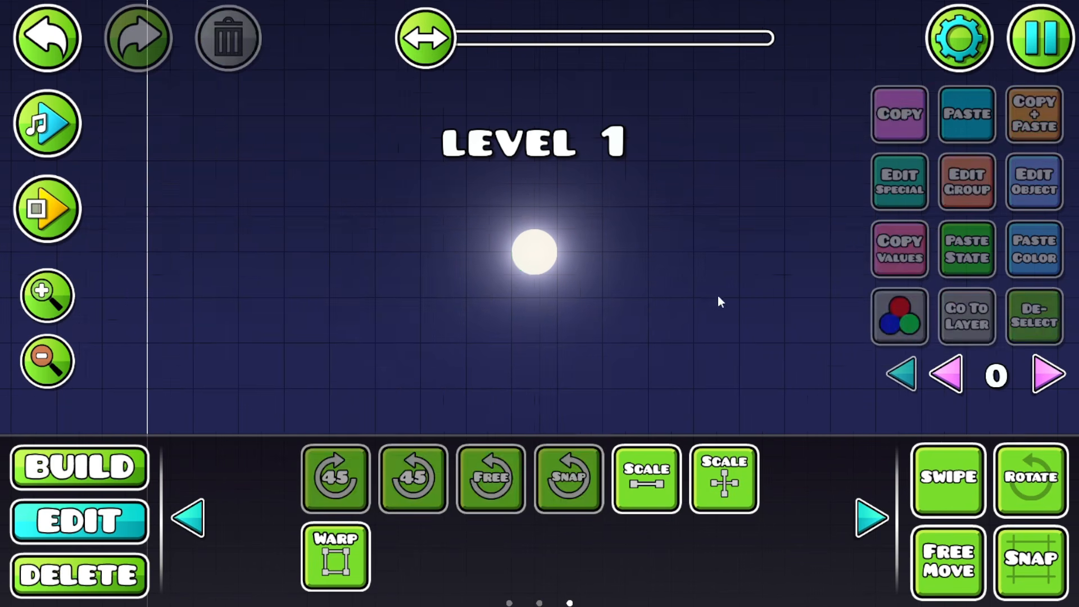
pyautogui.moveTo(718, 302); pyautogui.dragTo(642, 307)
# Step: Place the spotted crater decoration and position it on the moon
pyautogui.click(79, 467)
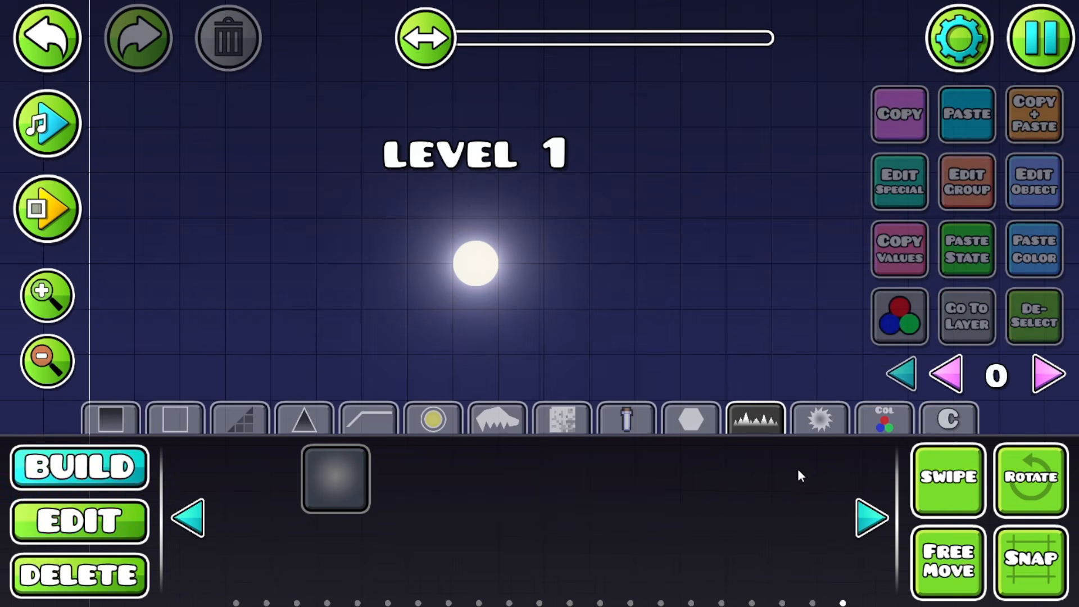
pyautogui.click(872, 520)
pyautogui.click(871, 520)
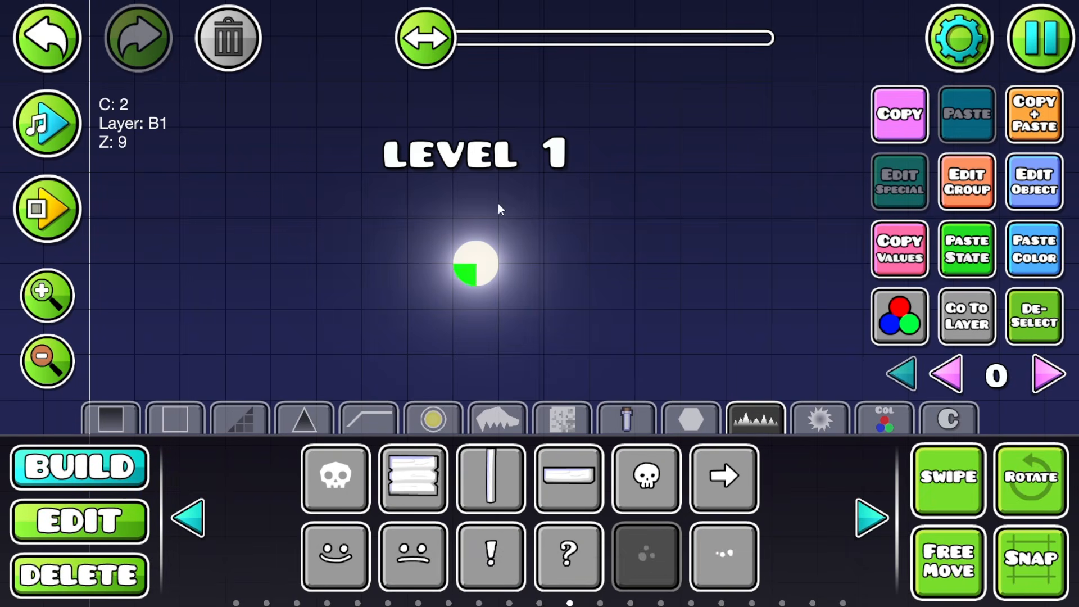
pyautogui.click(596, 247)
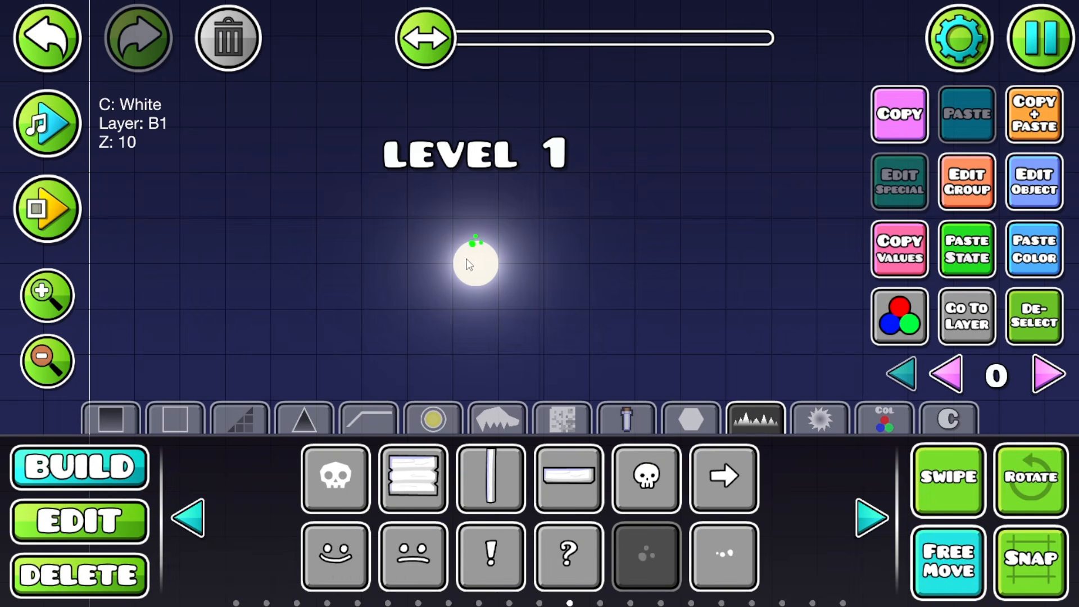
pyautogui.click(90, 523)
pyautogui.moveTo(474, 244); pyautogui.dragTo(471, 259)
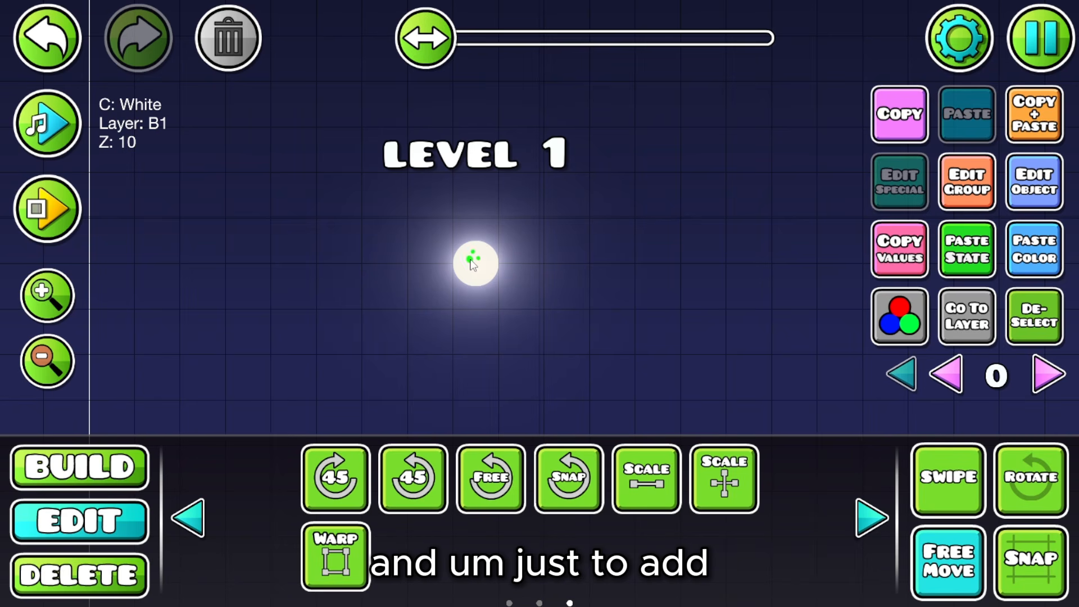
# Step: Paste the moon's colour state onto the spots, set Z Order 10, and dim brightness to x0.94
pyautogui.click(958, 257)
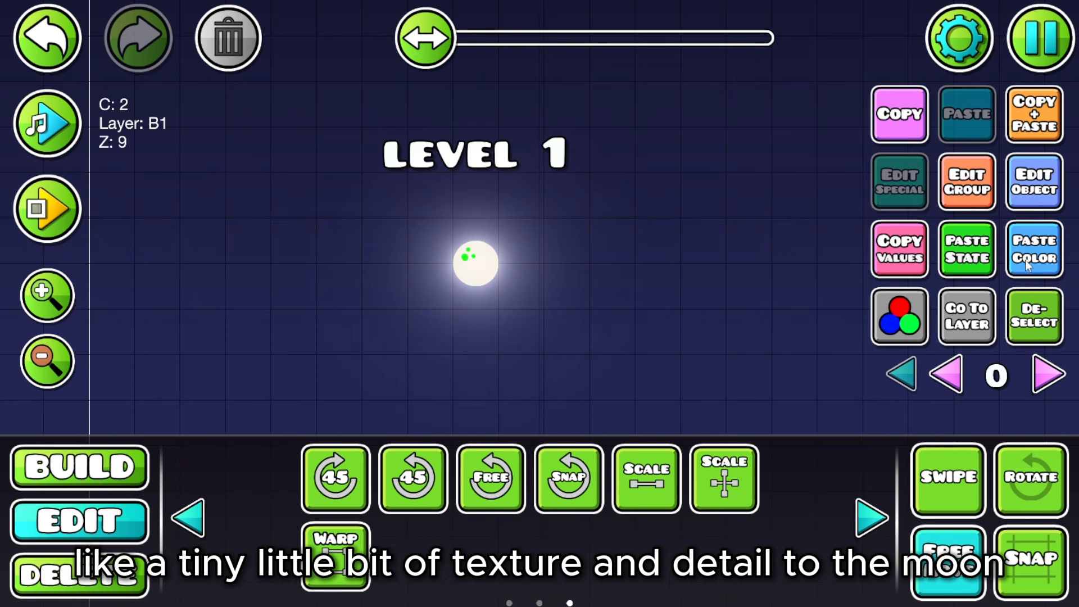
pyautogui.click(962, 185)
pyautogui.click(861, 105)
pyautogui.click(539, 546)
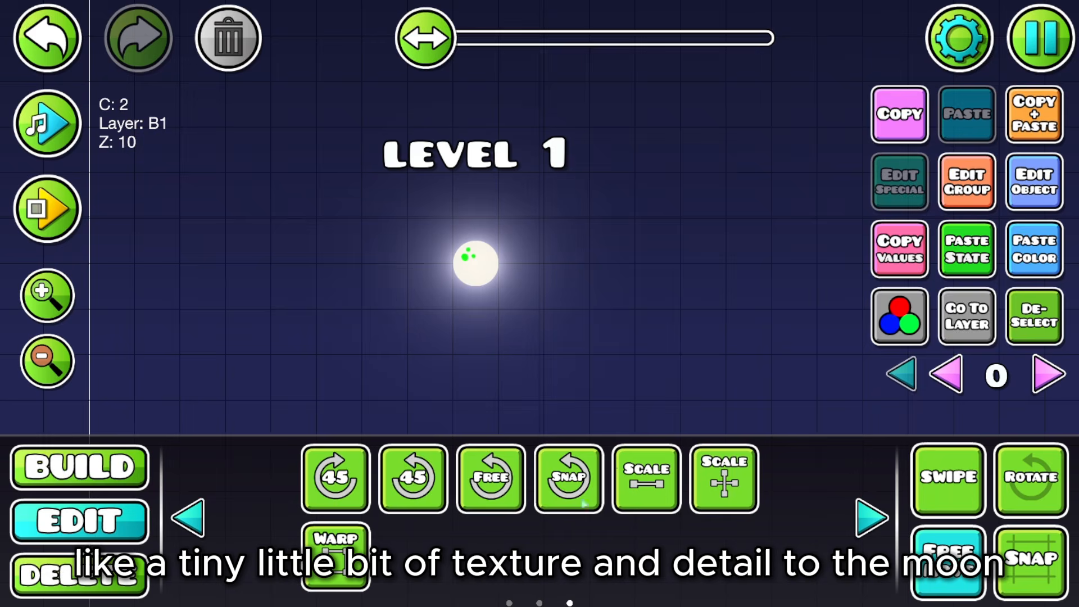
pyautogui.click(900, 318)
pyautogui.moveTo(311, 377); pyautogui.dragTo(288, 376)
pyautogui.click(147, 209)
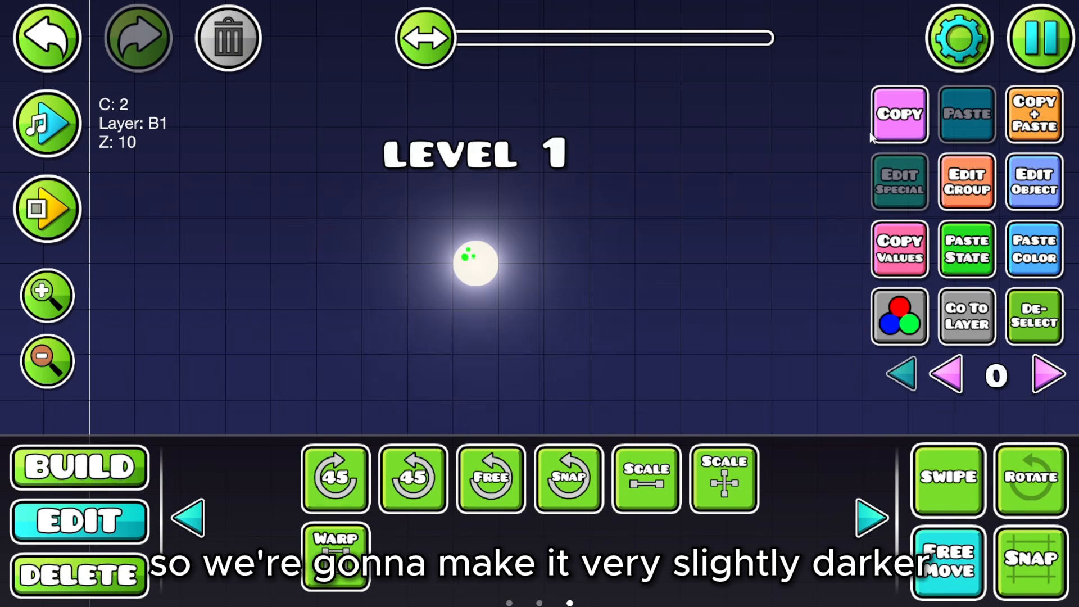
pyautogui.click(1020, 336)
# Step: Zoom and pan to inspect the finished glowing moon
pyautogui.moveTo(637, 273); pyautogui.dragTo(549, 270)
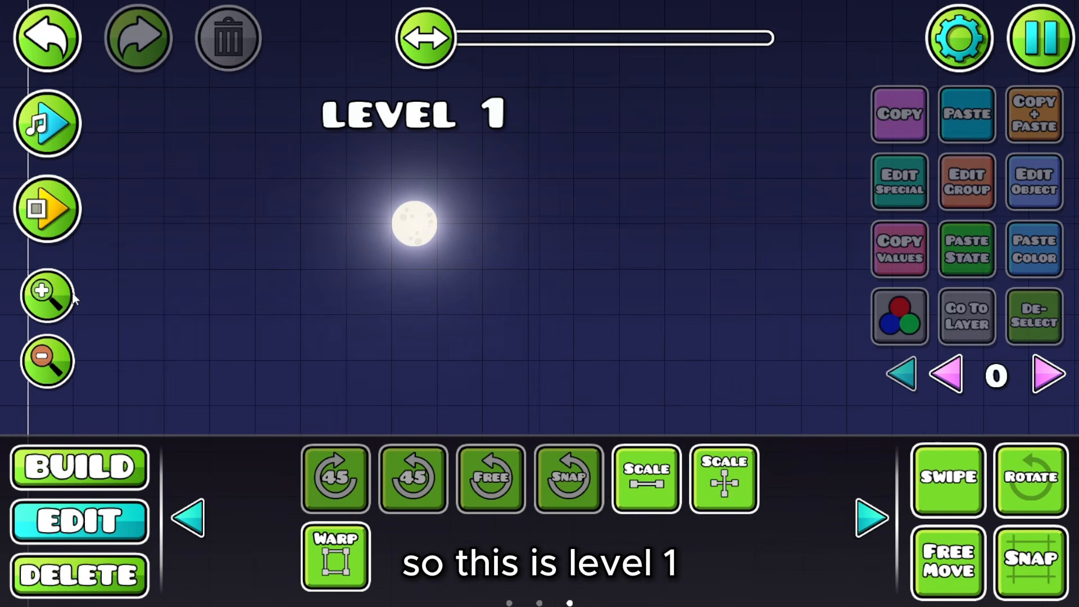
pyautogui.click(47, 295)
pyautogui.moveTo(280, 233); pyautogui.dragTo(386, 340)
pyautogui.click(42, 370)
pyautogui.click(42, 370)
pyautogui.click(42, 370)
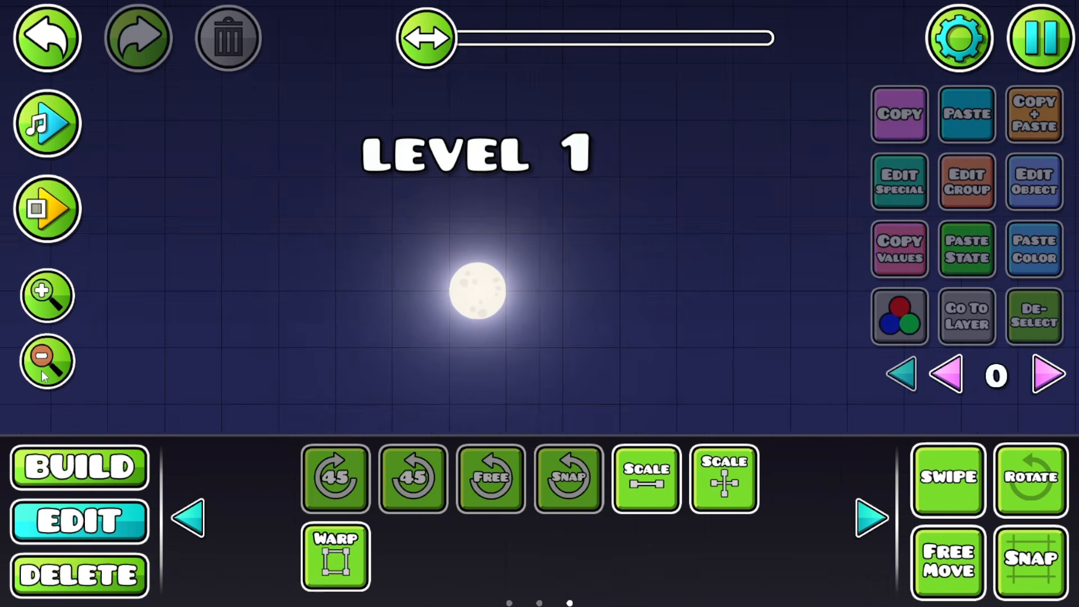
pyautogui.click(41, 370)
pyautogui.moveTo(441, 317); pyautogui.dragTo(415, 254)
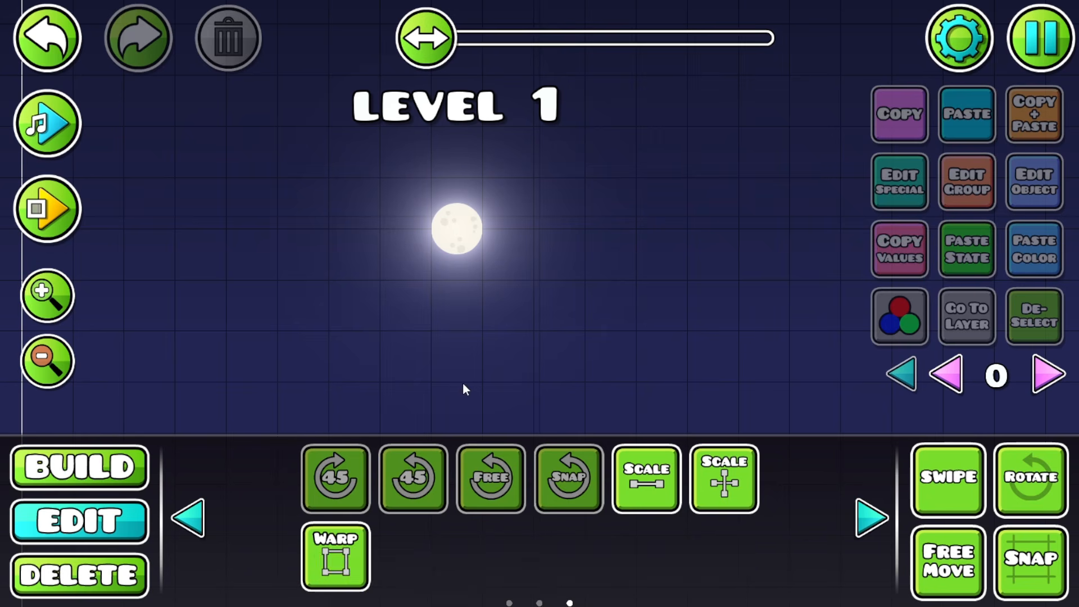
# Step: Add a text label reading LEVEL 2 in a new area
pyautogui.click(135, 478)
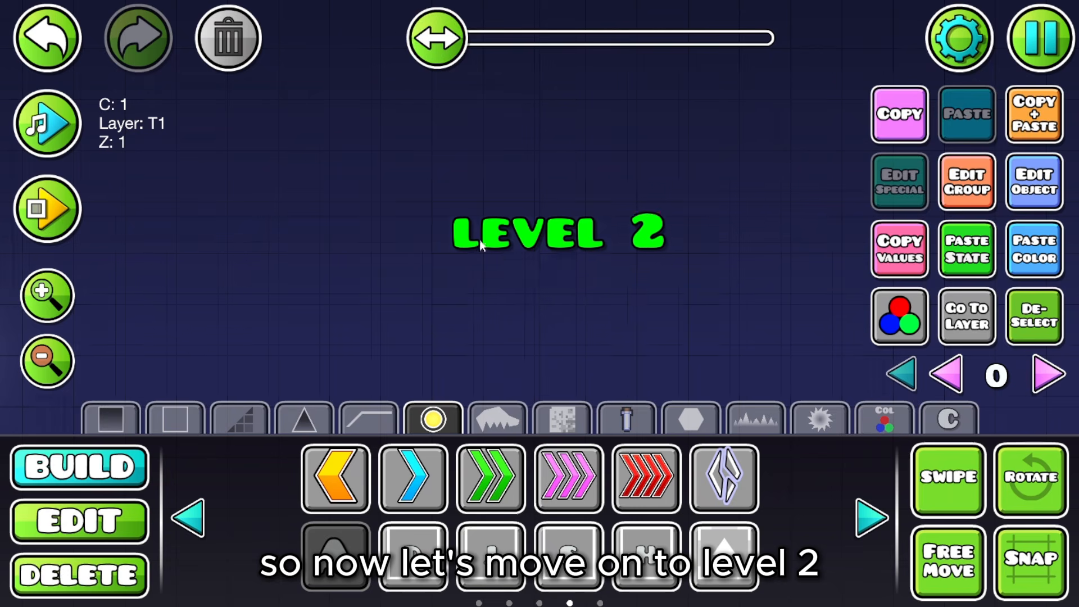
pyautogui.moveTo(482, 242); pyautogui.dragTo(272, 243)
pyautogui.press('s')
pyautogui.press('w')
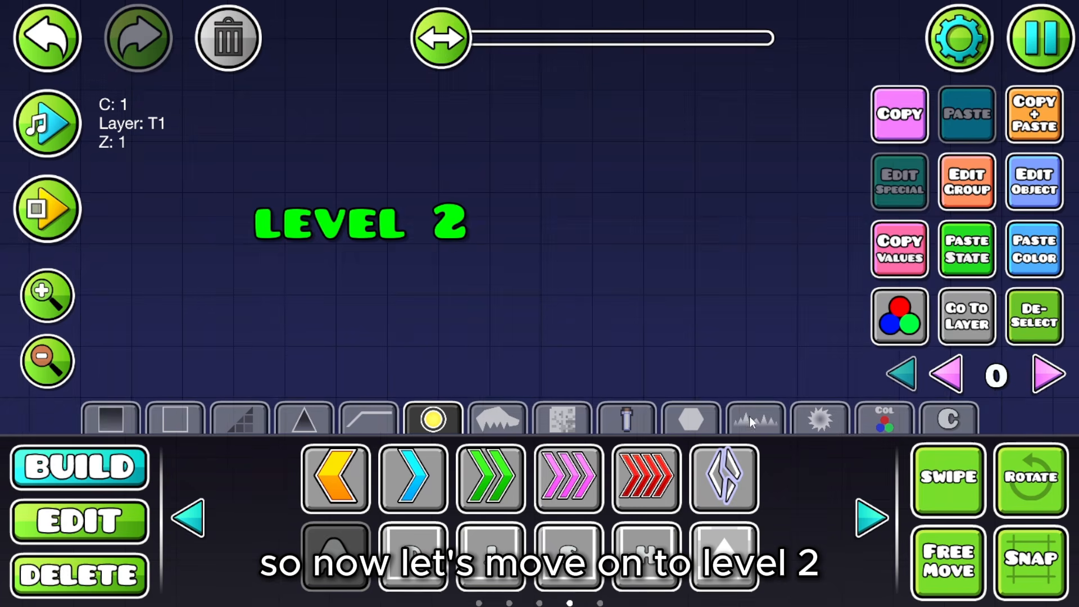
# Step: Place a quarter-circle piece beneath the LEVEL 2 label
pyautogui.click(750, 416)
pyautogui.moveTo(584, 310); pyautogui.dragTo(724, 272)
pyautogui.click(872, 516)
pyautogui.click(871, 516)
pyautogui.click(872, 516)
pyautogui.click(871, 516)
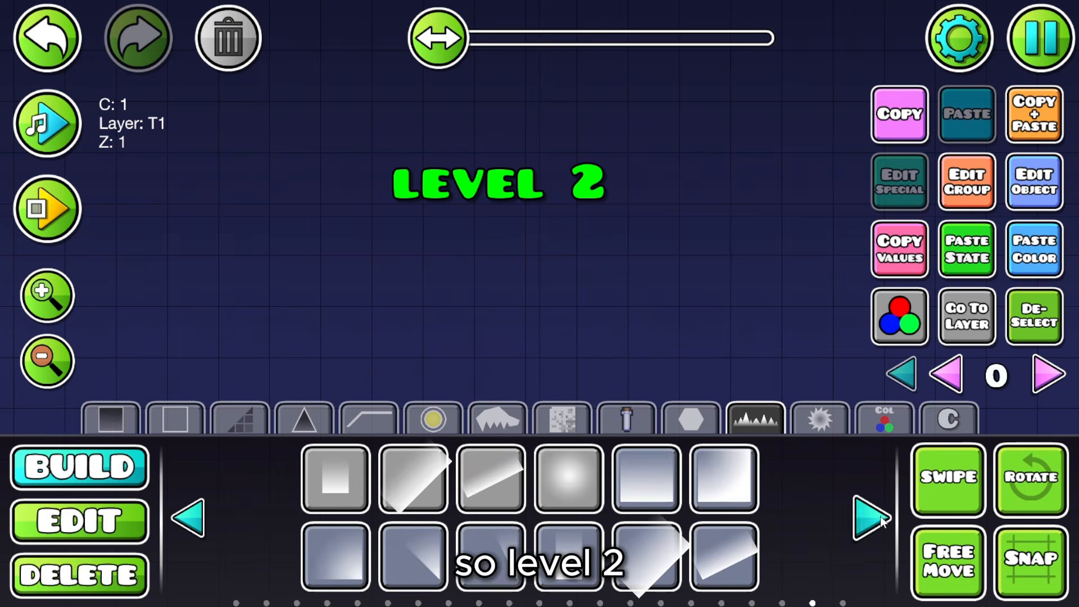
pyautogui.click(871, 516)
pyautogui.click(871, 516)
pyautogui.click(871, 516)
pyautogui.click(872, 516)
pyautogui.click(880, 518)
pyautogui.click(881, 517)
pyautogui.click(881, 518)
pyautogui.click(880, 517)
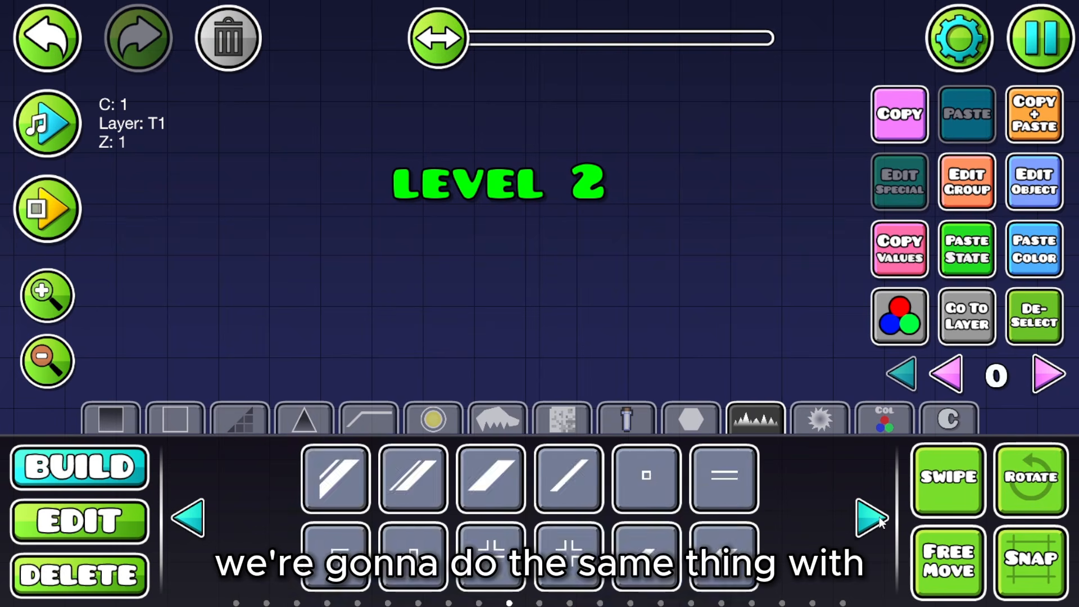
pyautogui.click(881, 518)
pyautogui.click(881, 517)
pyautogui.click(881, 517)
pyautogui.click(881, 517)
pyautogui.click(335, 478)
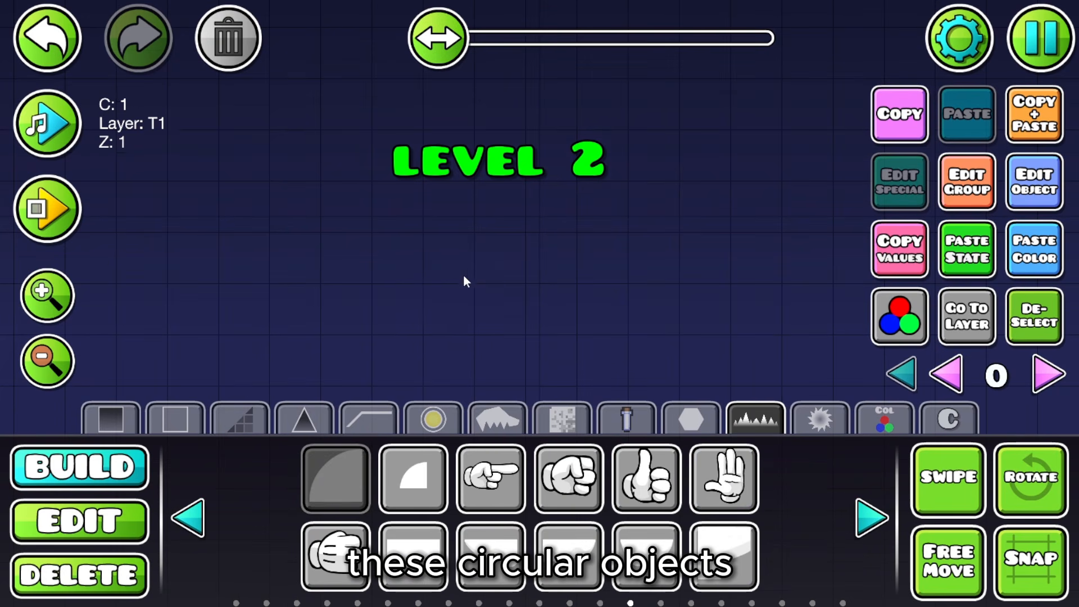
pyautogui.click(463, 274)
# Step: Duplicate and rotate the quarter-circle three times to complete a four-piece circle
pyautogui.press('s')
pyautogui.press('d')
pyautogui.click(1010, 111)
pyautogui.press('d')
pyautogui.press('q')
pyautogui.press('q')
pyautogui.press('q')
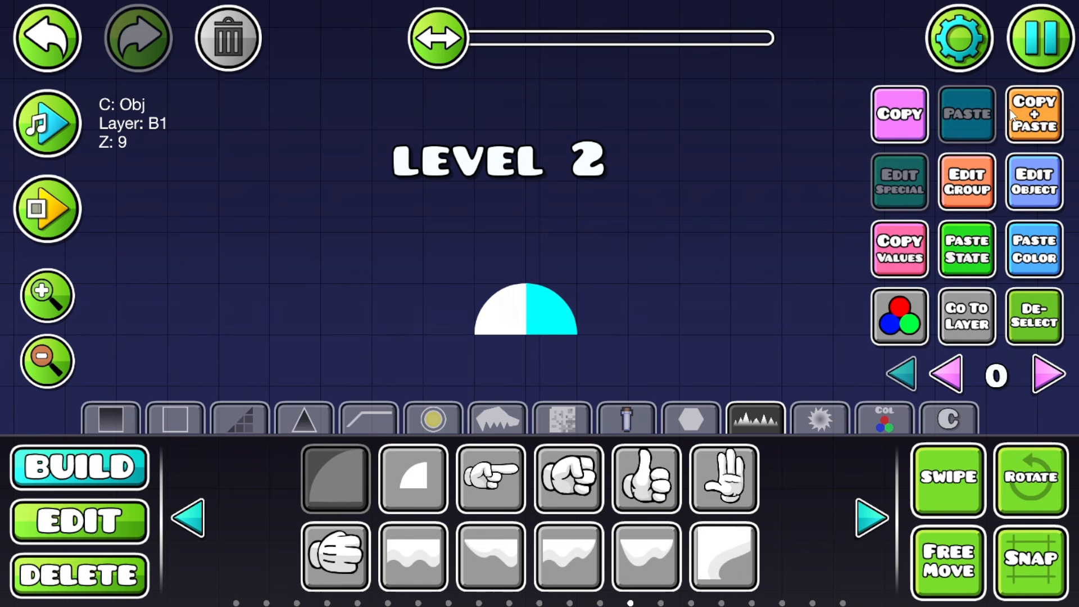
pyautogui.click(1009, 110)
pyautogui.press('s')
pyautogui.press('q')
pyautogui.press('q')
pyautogui.press('q')
pyautogui.click(1016, 120)
pyautogui.press('a')
pyautogui.press('q')
pyautogui.press('q')
pyautogui.press('q')
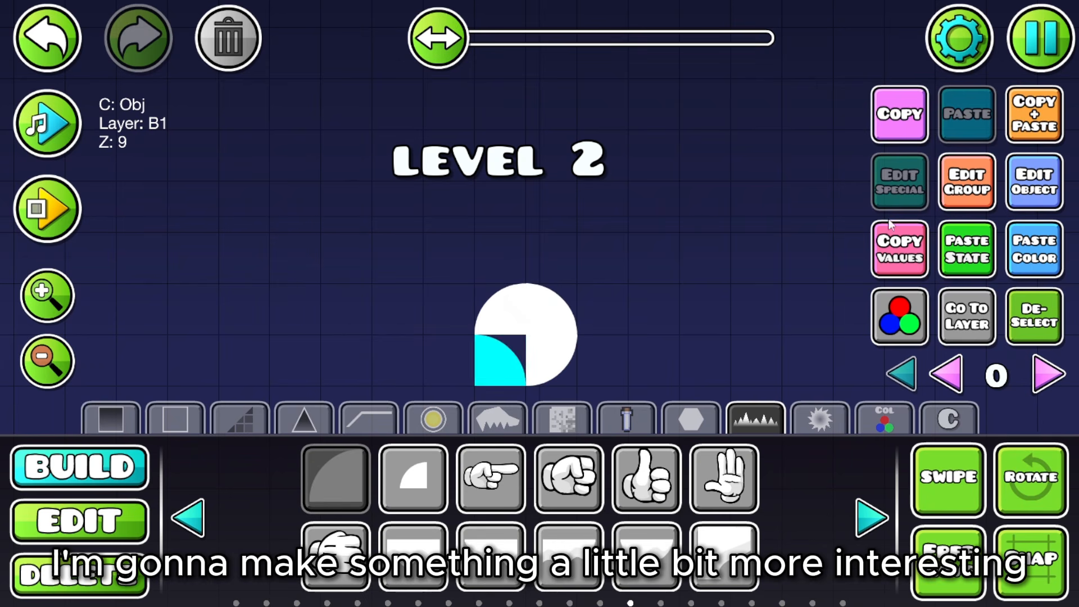
pyautogui.click(1055, 315)
# Step: Swipe-select all four quarter-circle pieces of the new circle
pyautogui.click(138, 515)
pyautogui.click(945, 496)
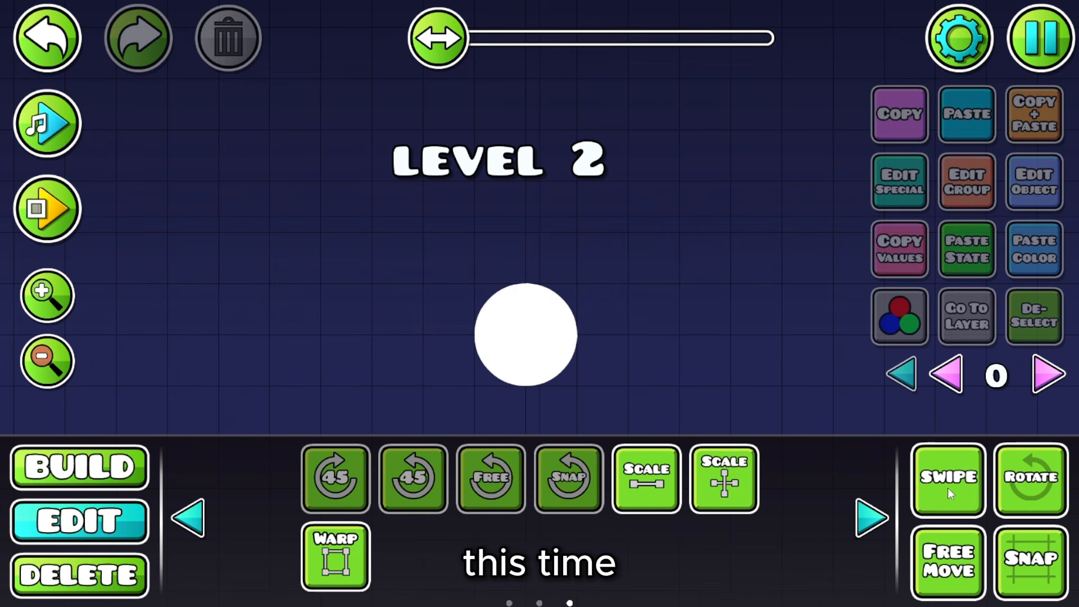
pyautogui.moveTo(493, 359); pyautogui.dragTo(567, 311)
pyautogui.click(1053, 51)
pyautogui.click(656, 141)
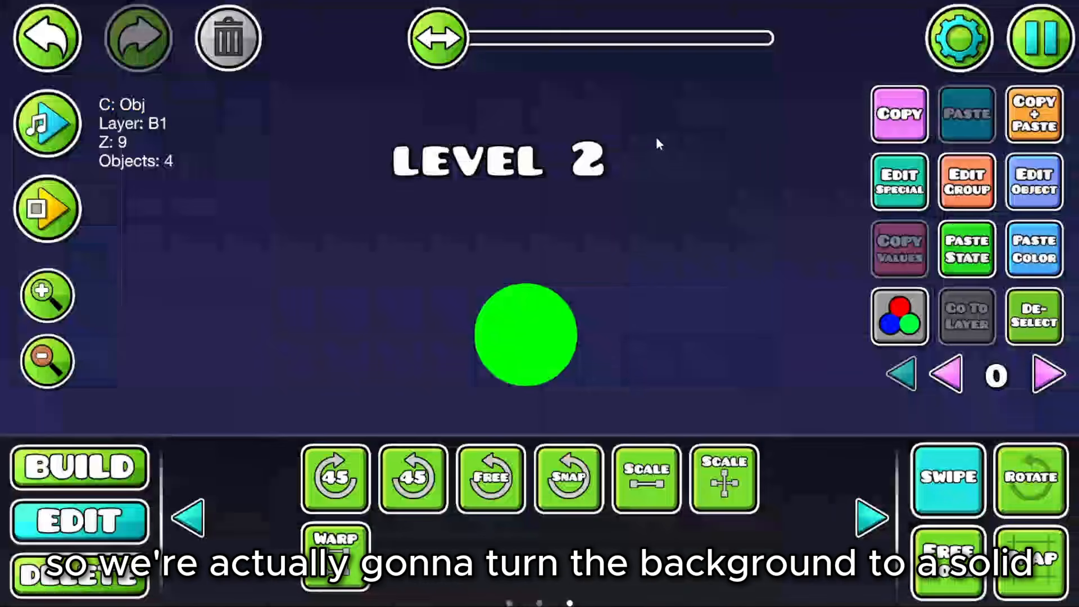
pyautogui.click(959, 38)
pyautogui.click(874, 132)
pyautogui.click(360, 208)
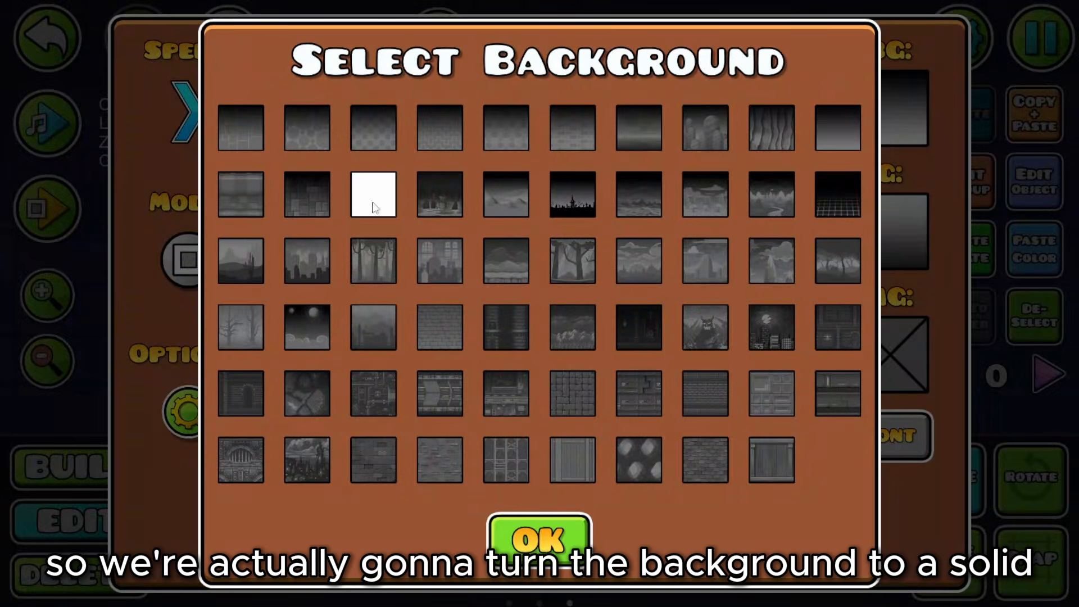
pyautogui.click(540, 537)
pyautogui.click(540, 543)
pyautogui.press('a')
pyautogui.click(1025, 311)
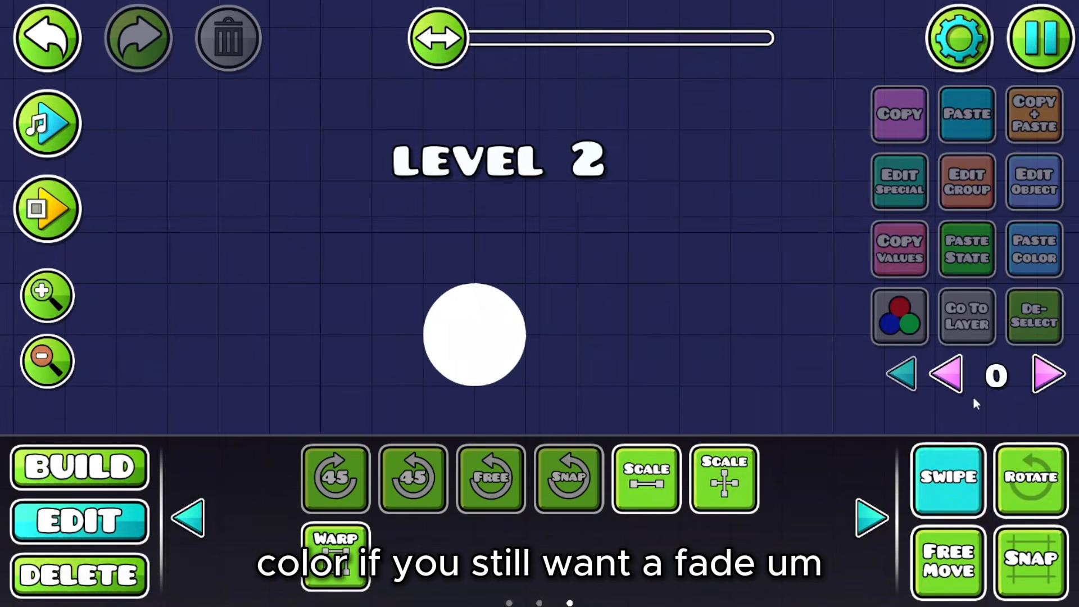
pyautogui.click(940, 485)
pyautogui.click(49, 482)
pyautogui.click(885, 419)
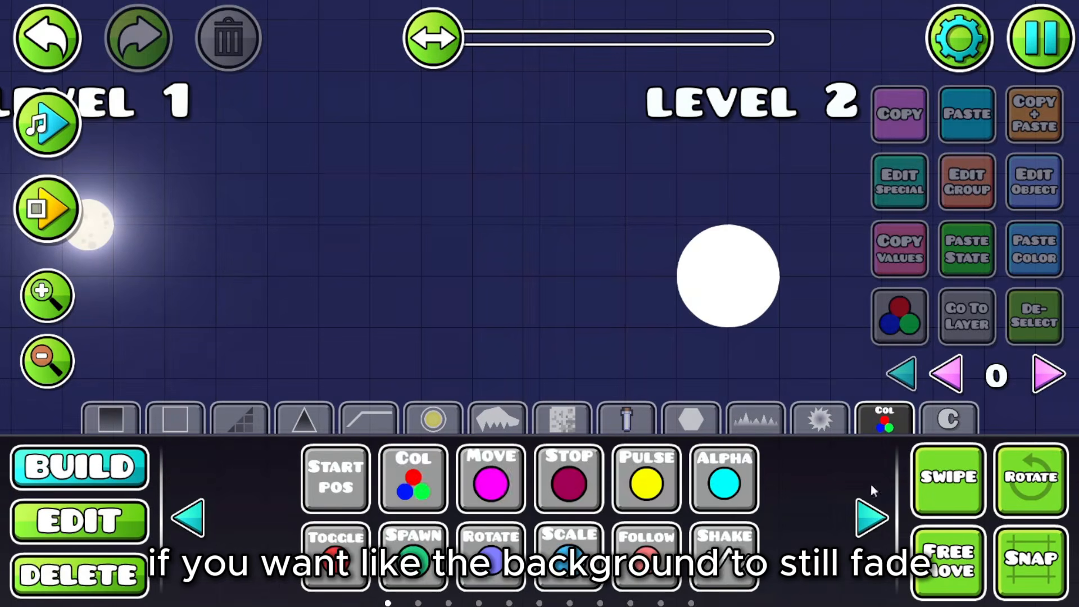
pyautogui.click(871, 519)
pyautogui.click(870, 518)
pyautogui.click(871, 518)
pyautogui.click(866, 524)
pyautogui.click(748, 419)
pyautogui.moveTo(640, 297); pyautogui.dragTo(352, 214)
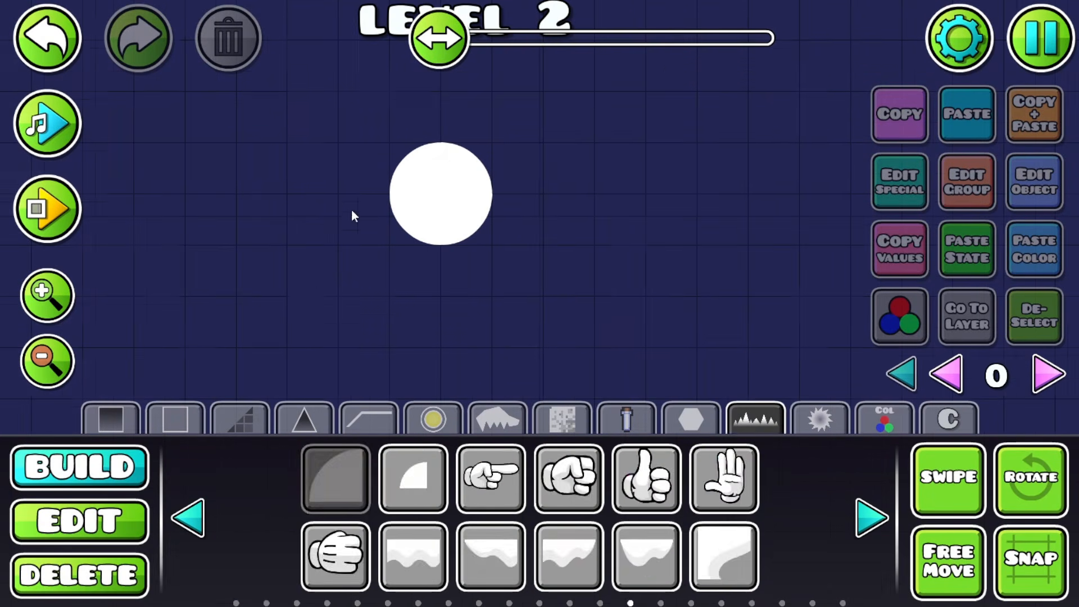
pyautogui.click(870, 526)
pyautogui.click(873, 532)
pyautogui.click(872, 532)
pyautogui.click(871, 533)
pyautogui.click(871, 533)
pyautogui.click(870, 533)
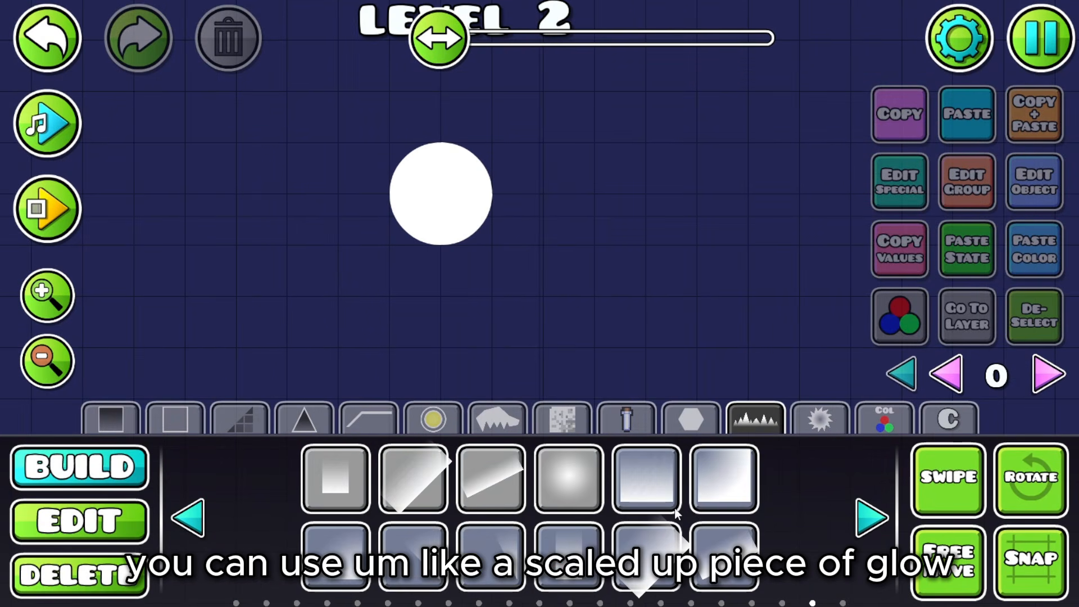
pyautogui.click(647, 478)
pyautogui.click(625, 268)
pyautogui.moveTo(517, 306); pyautogui.dragTo(285, 396)
pyautogui.press('w')
pyautogui.click(125, 523)
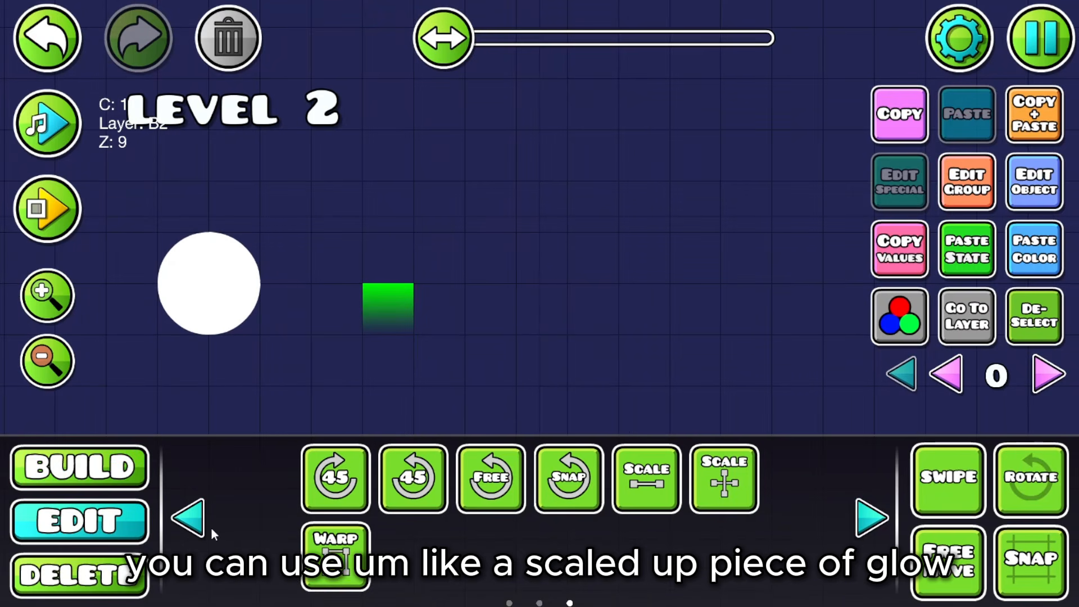
pyautogui.click(352, 585)
pyautogui.moveTo(415, 284); pyautogui.dragTo(685, 179)
pyautogui.click(211, 43)
pyautogui.moveTo(474, 196); pyautogui.dragTo(679, 162)
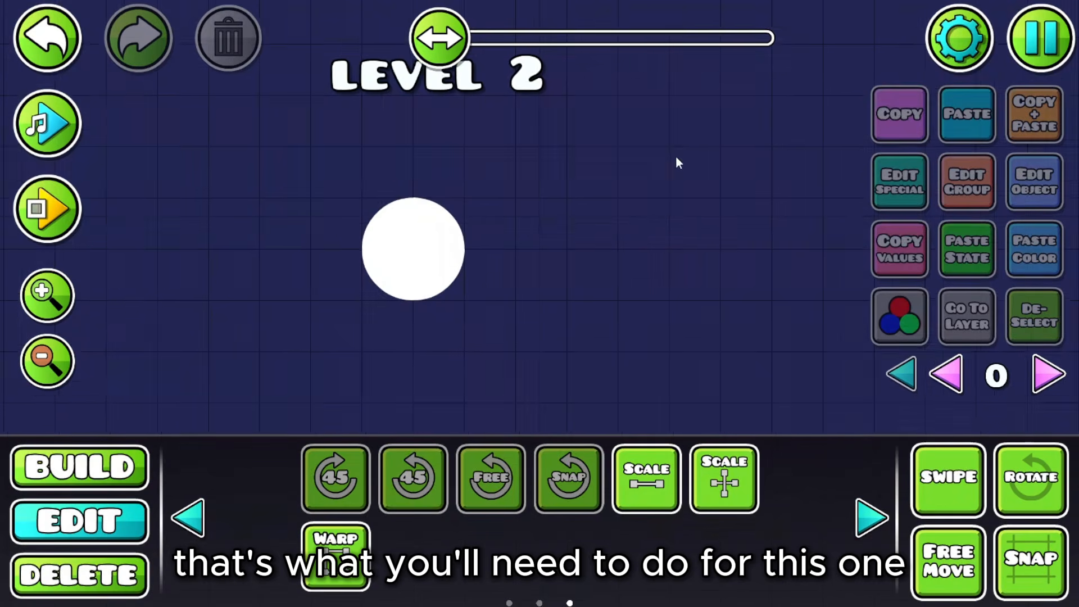
pyautogui.moveTo(539, 174); pyautogui.dragTo(697, 167)
pyautogui.click(926, 462)
# Step: Assign the white moon circle to colour channel 2
pyautogui.click(570, 241)
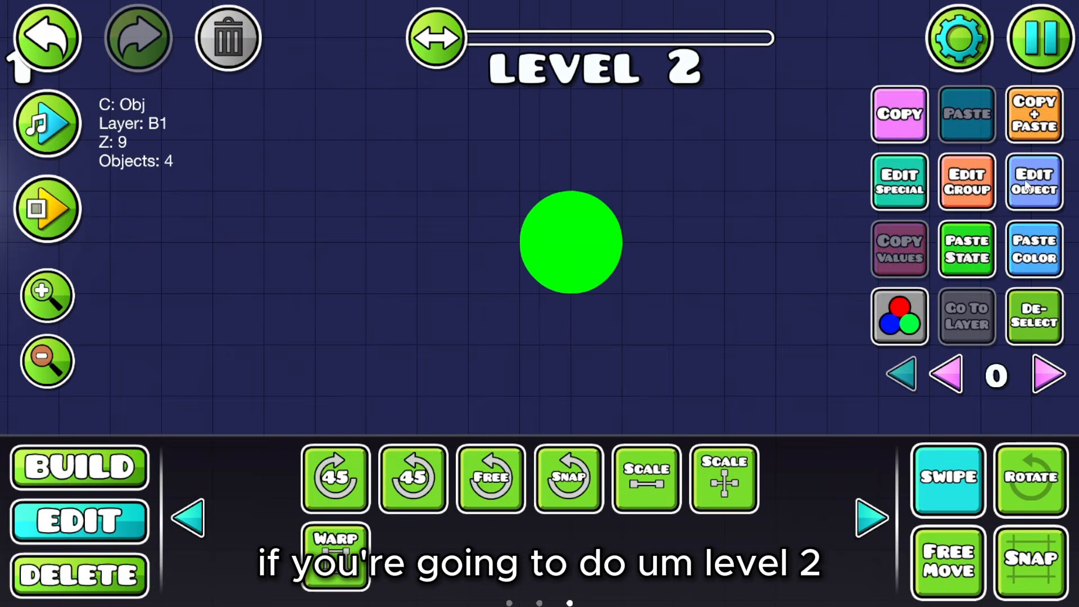
pyautogui.click(900, 316)
pyautogui.click(388, 327)
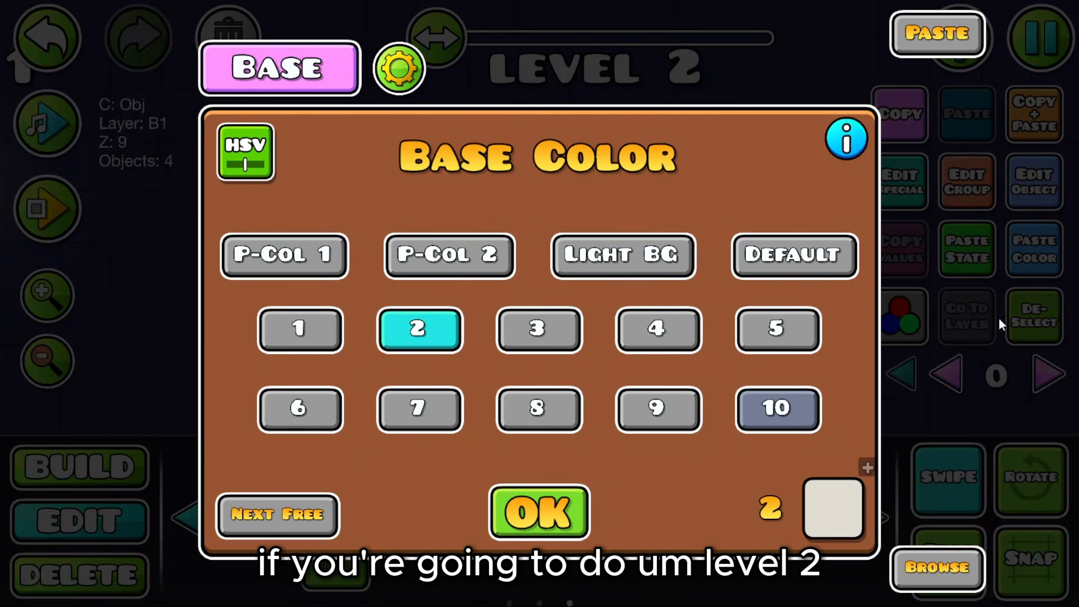
pyautogui.click(537, 505)
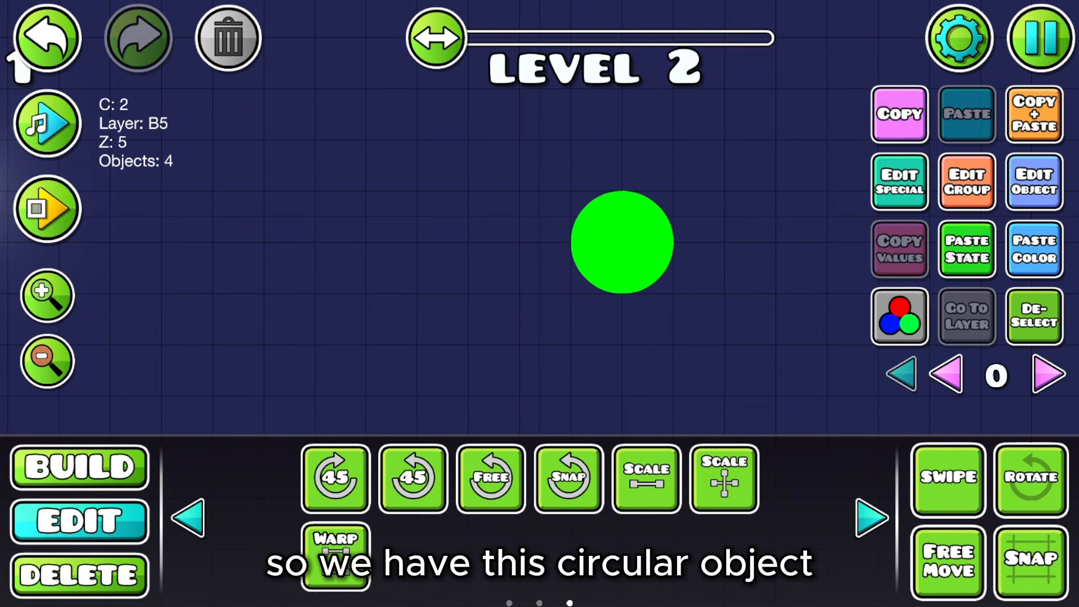
# Step: Enable link controls in the editor settings
pyautogui.click(1041, 38)
pyautogui.click(984, 94)
pyautogui.click(236, 396)
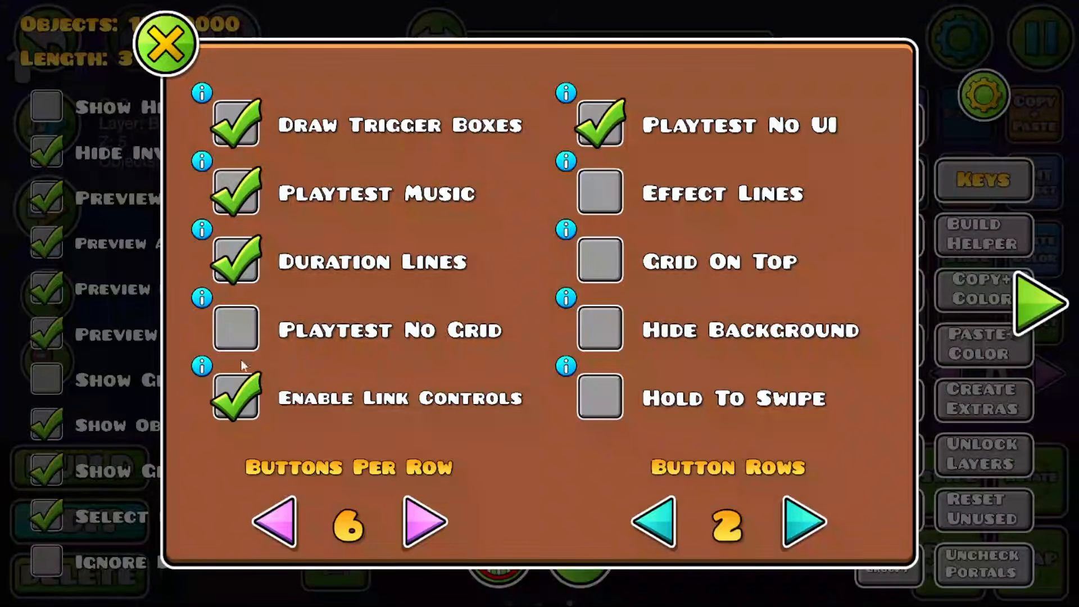
pyautogui.press('Escape')
# Step: Duplicate the moon circle, put the copy on layer B4, and free-move it to overlap the moon
pyautogui.click(500, 162)
pyautogui.moveTo(499, 164); pyautogui.dragTo(337, 161)
pyautogui.click(1041, 138)
pyautogui.press('d')
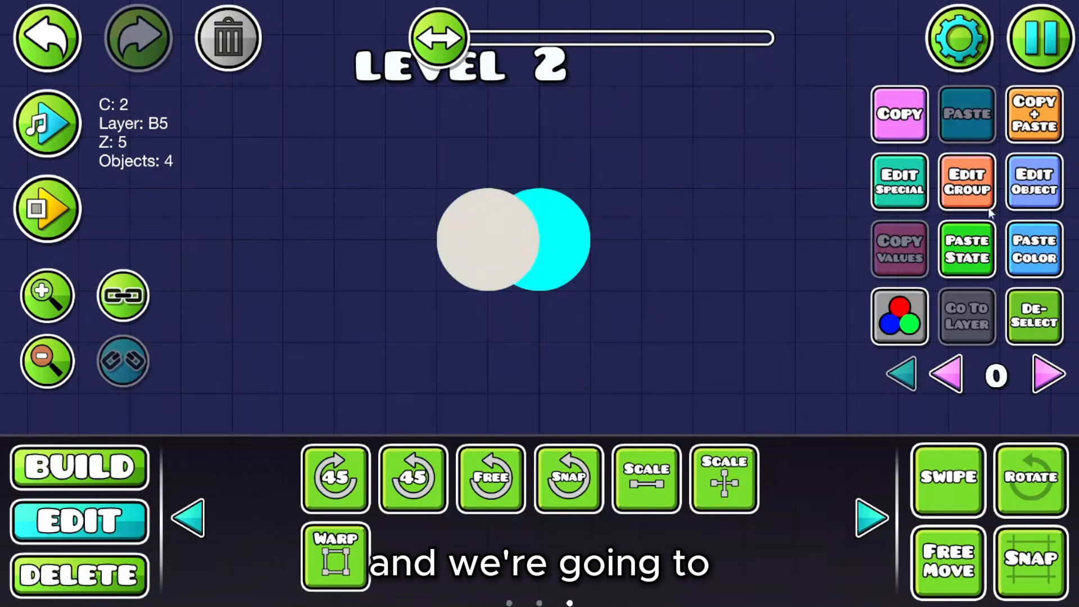
pyautogui.click(968, 205)
pyautogui.click(303, 475)
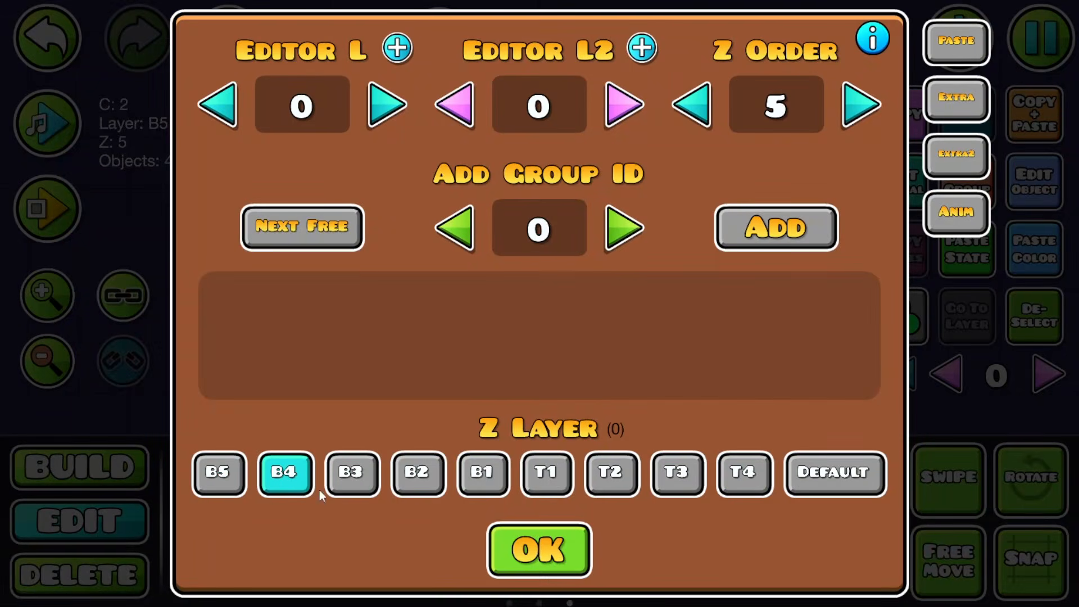
pyautogui.click(540, 548)
pyautogui.click(930, 565)
pyautogui.moveTo(541, 256); pyautogui.dragTo(510, 242)
# Step: Give the covering circle colour channel 5, set to copy the background colour
pyautogui.click(511, 246)
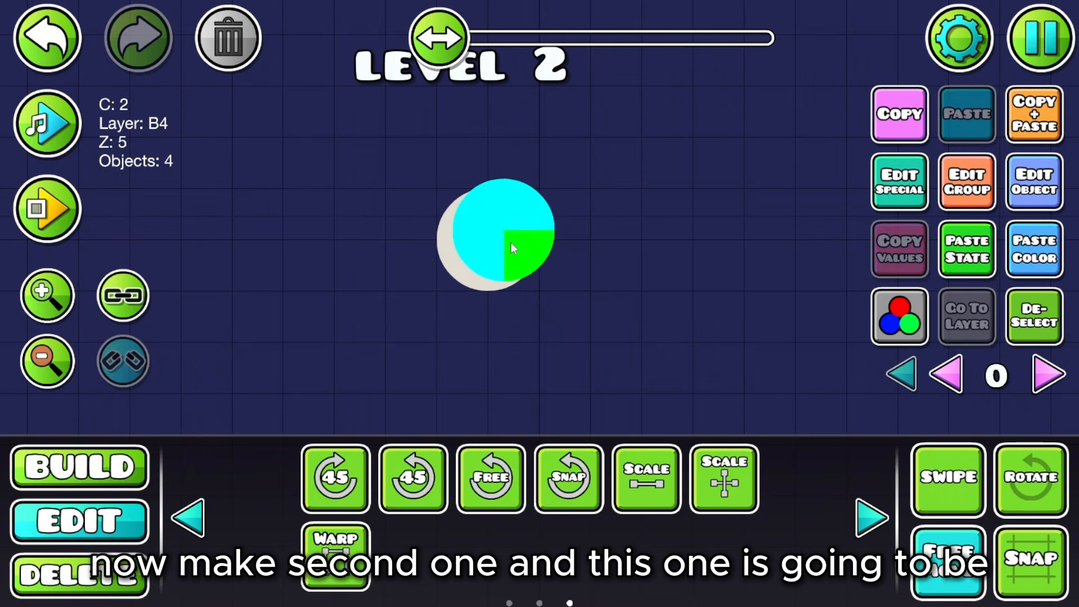
pyautogui.click(1036, 194)
pyautogui.click(263, 516)
pyautogui.click(263, 516)
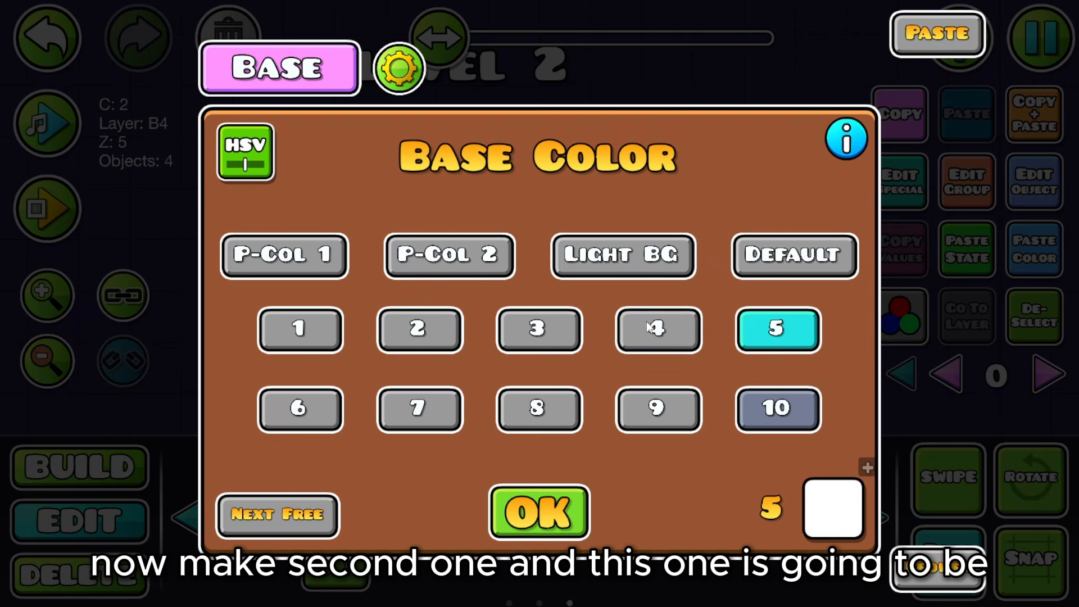
pyautogui.click(837, 511)
pyautogui.click(163, 446)
pyautogui.click(918, 86)
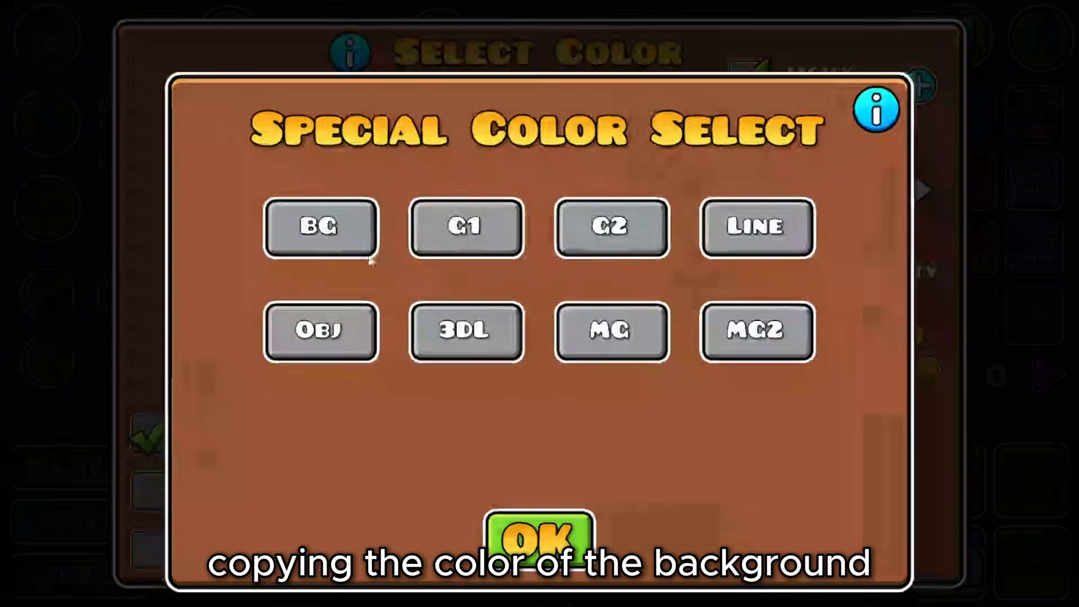
pyautogui.click(340, 234)
pyautogui.click(548, 523)
pyautogui.click(557, 542)
pyautogui.click(532, 498)
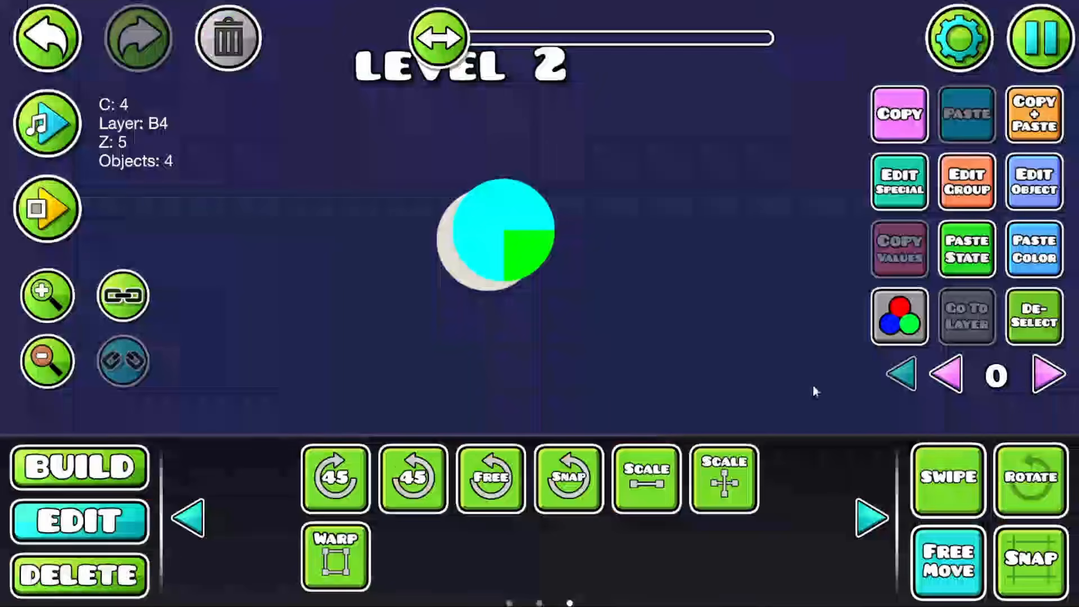
# Step: Turn off free movement and reselect the covering circle to check the crescent
pyautogui.click(1034, 322)
pyautogui.click(942, 552)
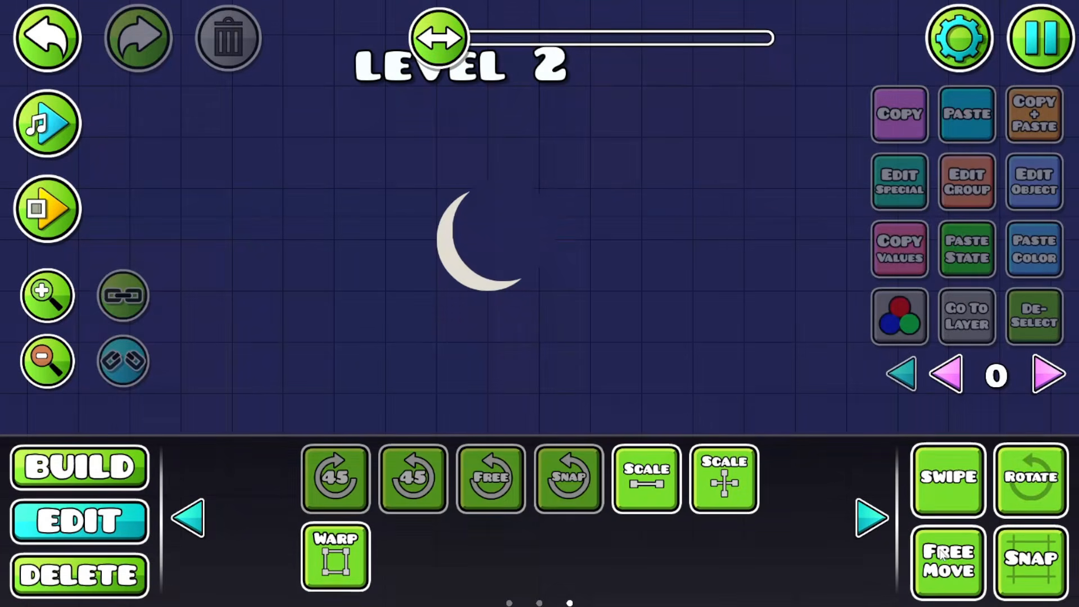
pyautogui.click(24, 50)
# Step: Switch off Show Grid in the editor pause menu
pyautogui.press('Escape')
pyautogui.click(46, 471)
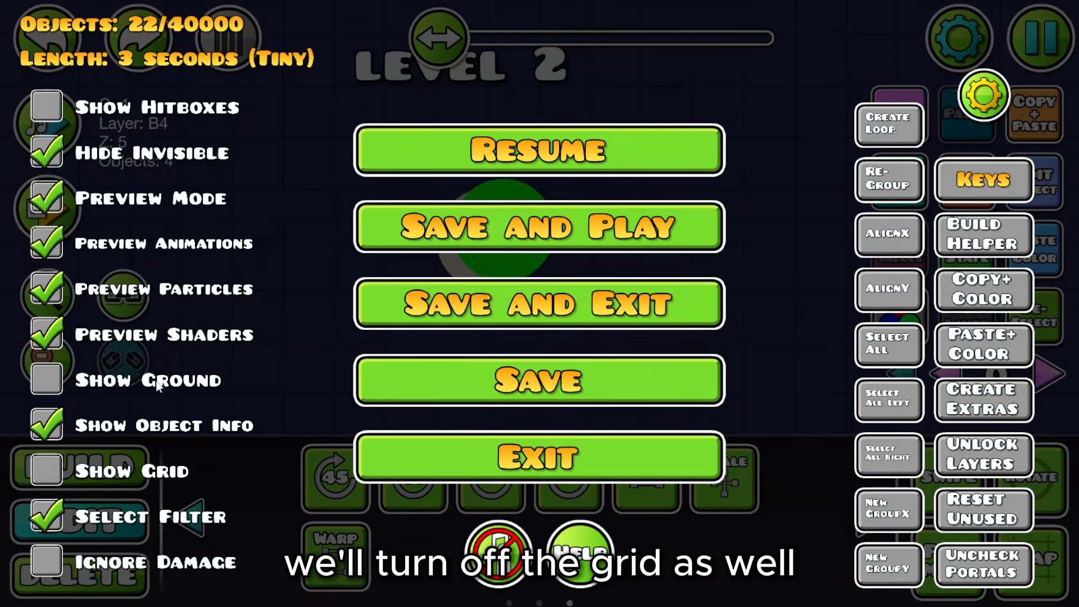
pyautogui.click(434, 169)
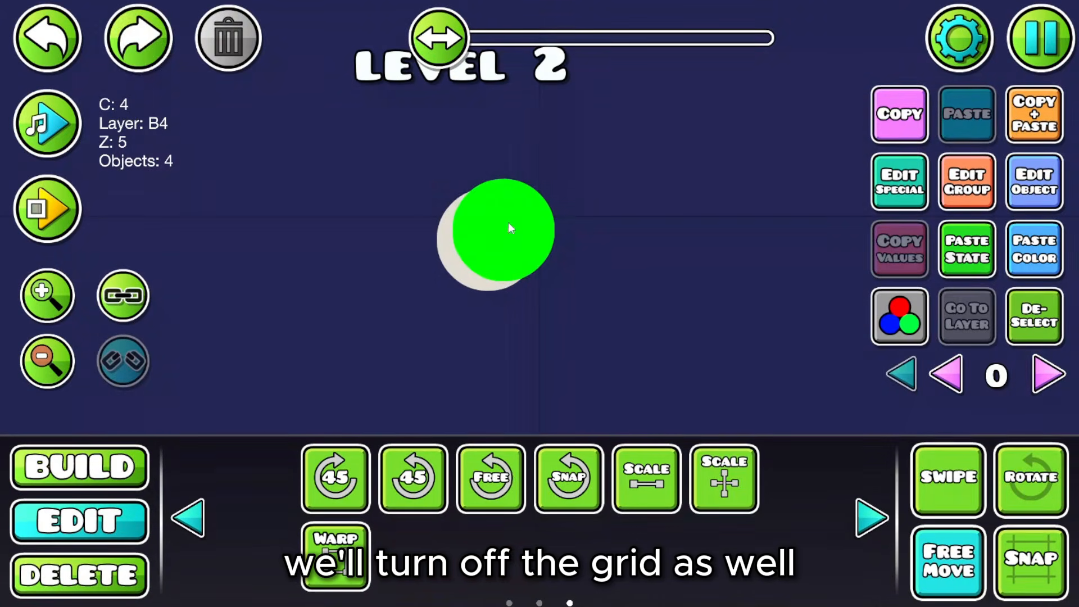
# Step: Nudge the covering circle slightly up-right and compare the crescent with the first moon
pyautogui.moveTo(508, 223); pyautogui.dragTo(511, 219)
pyautogui.click(1035, 323)
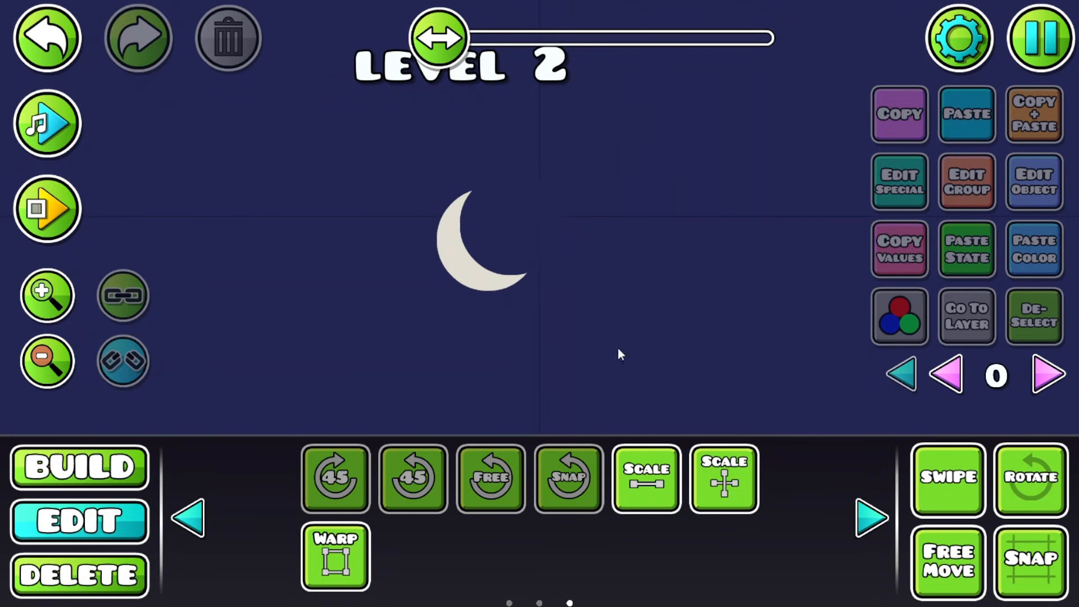
pyautogui.moveTo(618, 354); pyautogui.dragTo(517, 279)
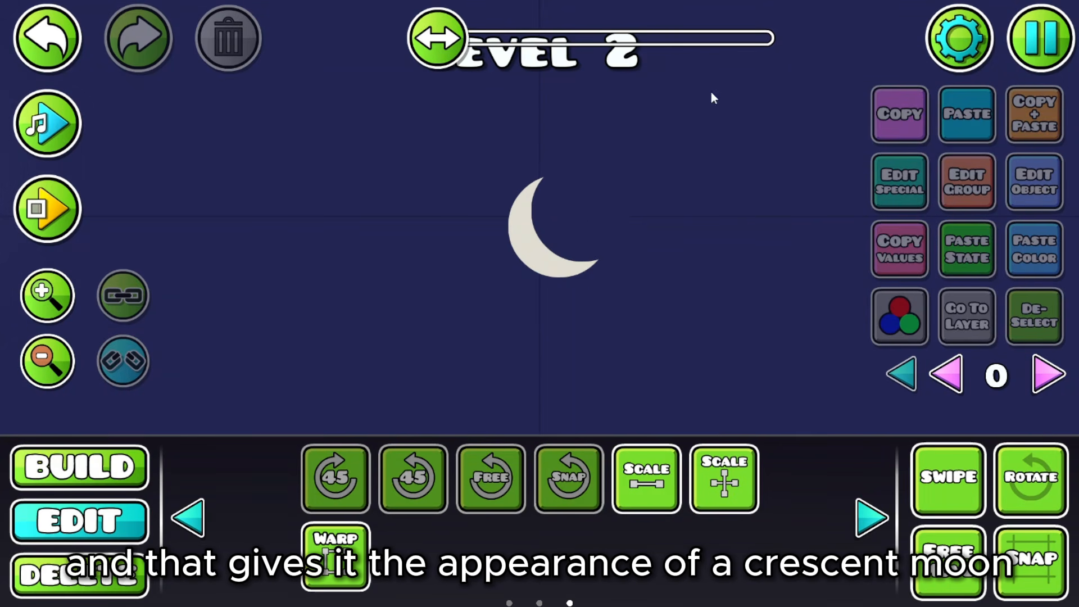
pyautogui.click(103, 474)
pyautogui.click(714, 450)
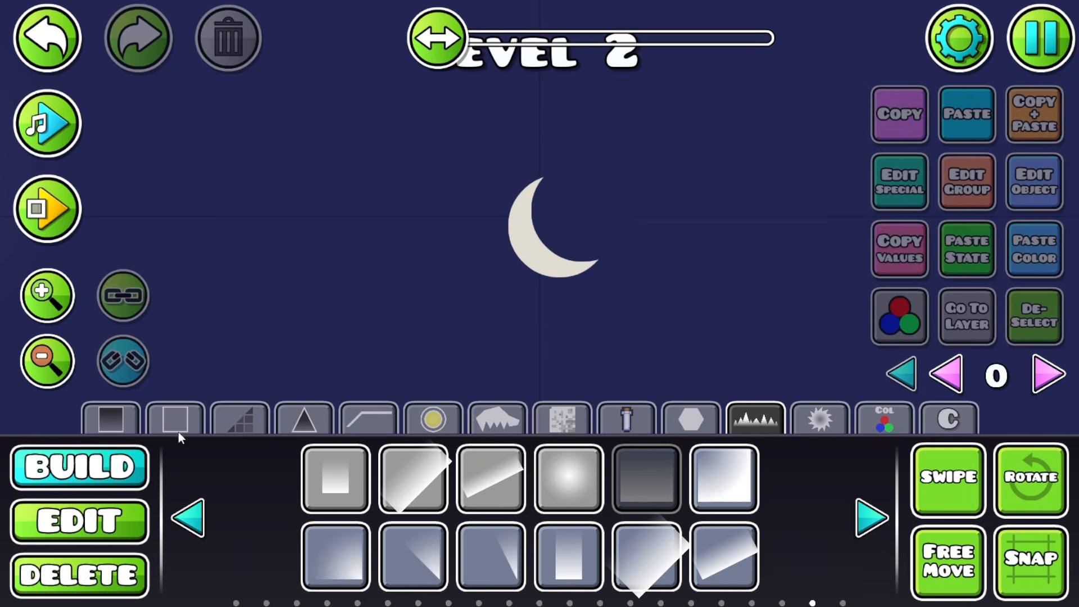
# Step: Place a glow ring object from the shape and effect objects next to the crescent
pyautogui.click(79, 521)
pyautogui.click(584, 200)
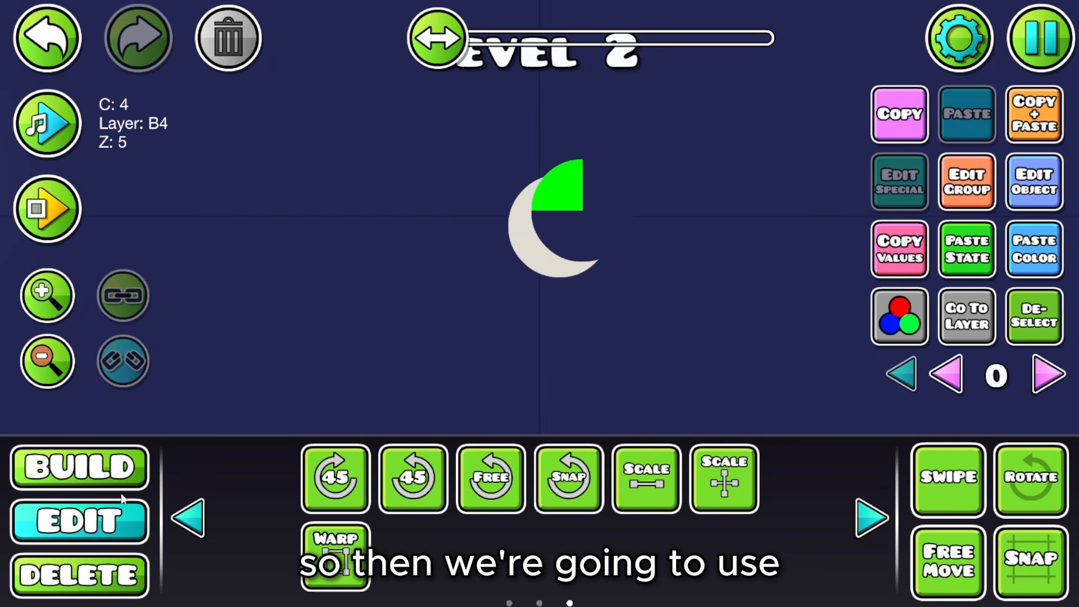
pyautogui.click(80, 467)
pyautogui.click(699, 421)
pyautogui.click(871, 518)
pyautogui.click(871, 518)
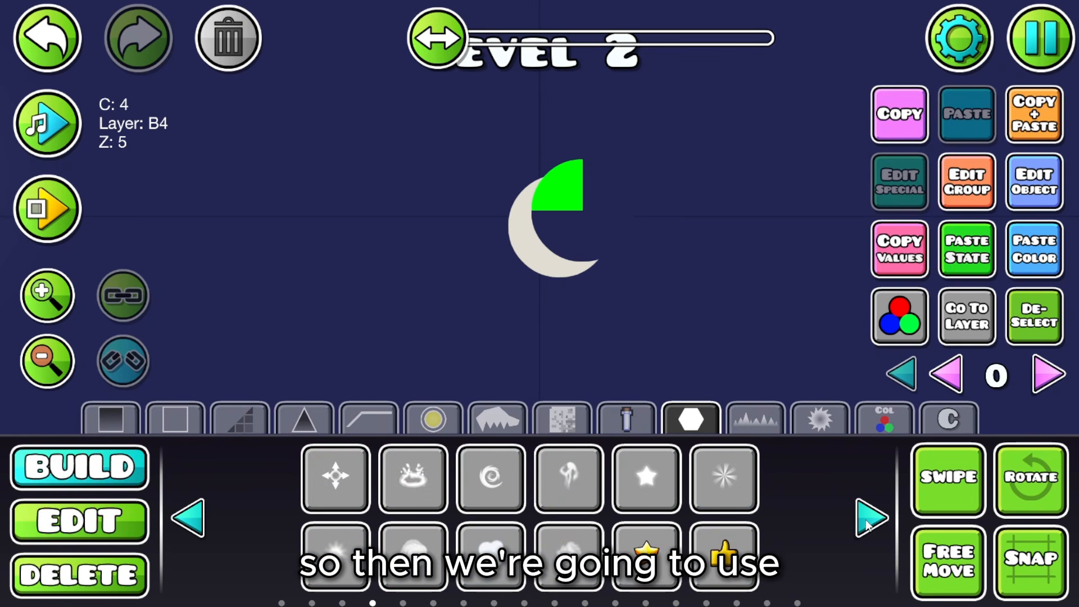
pyautogui.click(872, 517)
pyautogui.click(871, 517)
pyautogui.click(871, 518)
pyautogui.click(872, 517)
pyautogui.click(871, 518)
pyautogui.click(872, 517)
pyautogui.click(872, 518)
pyautogui.click(871, 517)
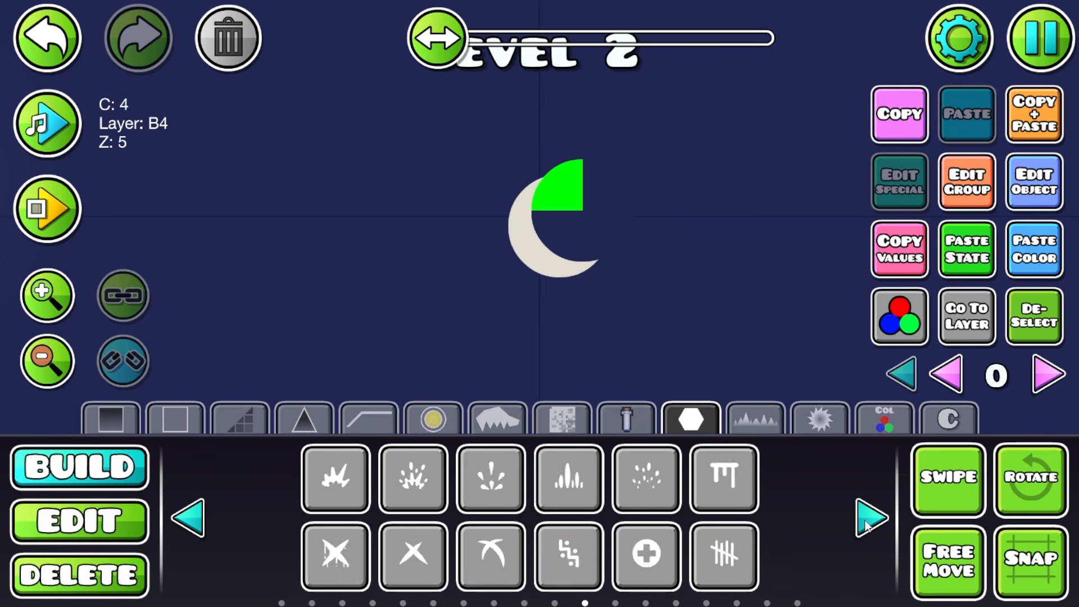
pyautogui.click(871, 518)
pyautogui.click(872, 517)
pyautogui.click(871, 517)
pyautogui.click(724, 478)
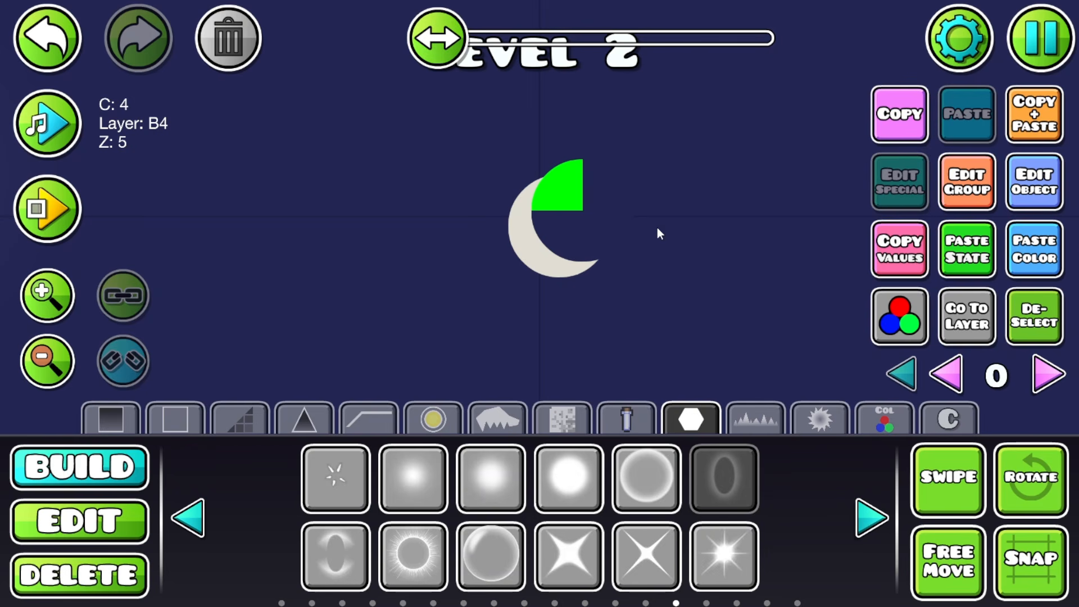
# Step: Put the glow on colour channel 5, copying the background colour, at 0.70 opacity
pyautogui.click(978, 273)
pyautogui.click(1021, 267)
pyautogui.moveTo(636, 295); pyautogui.dragTo(521, 403)
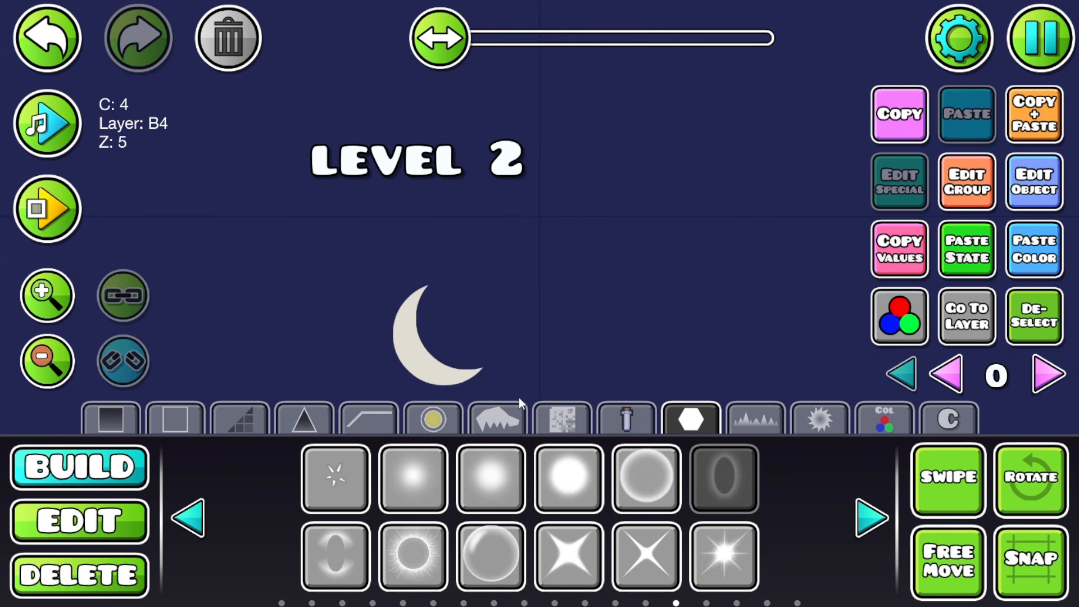
pyautogui.click(1009, 194)
pyautogui.click(258, 505)
pyautogui.click(814, 514)
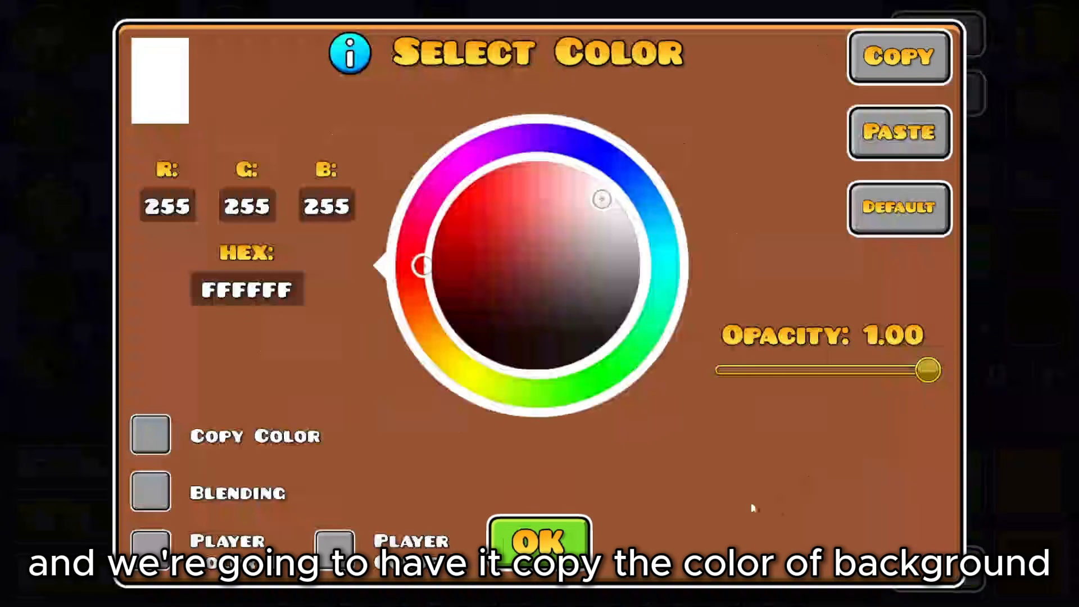
pyautogui.click(150, 434)
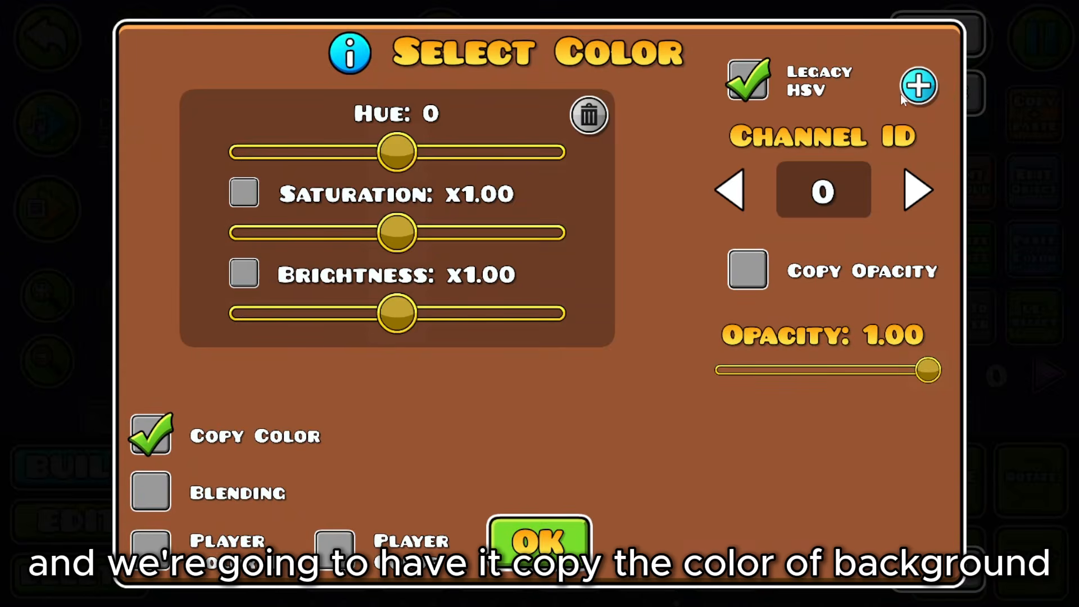
pyautogui.click(919, 86)
pyautogui.click(337, 234)
pyautogui.click(538, 522)
pyautogui.moveTo(928, 370); pyautogui.dragTo(861, 381)
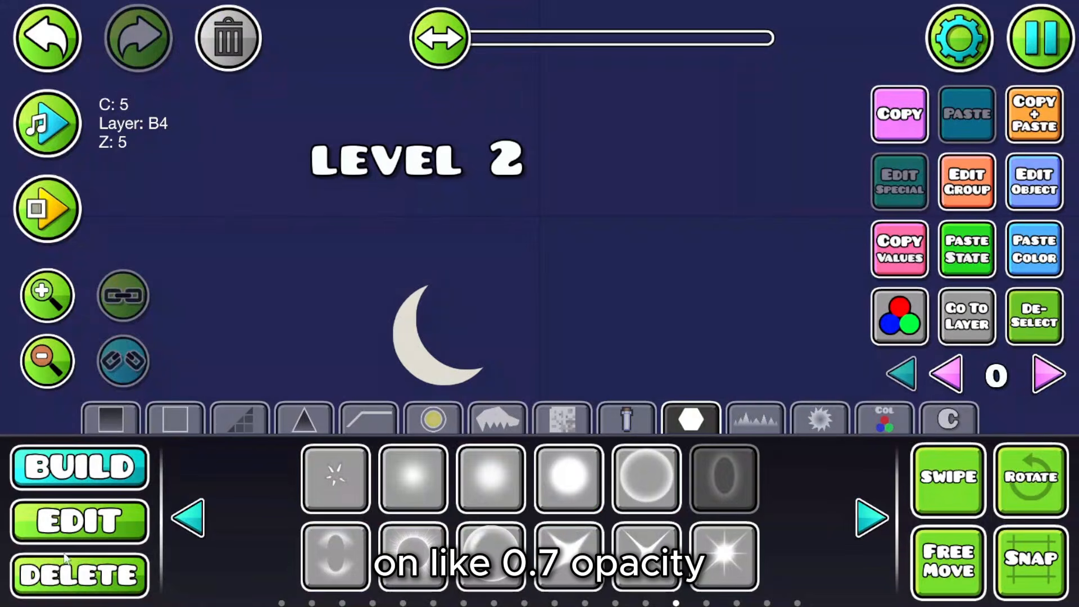
# Step: Stretch the glow around the moon and move it onto the crescent's inner edge
pyautogui.click(85, 541)
pyautogui.click(326, 536)
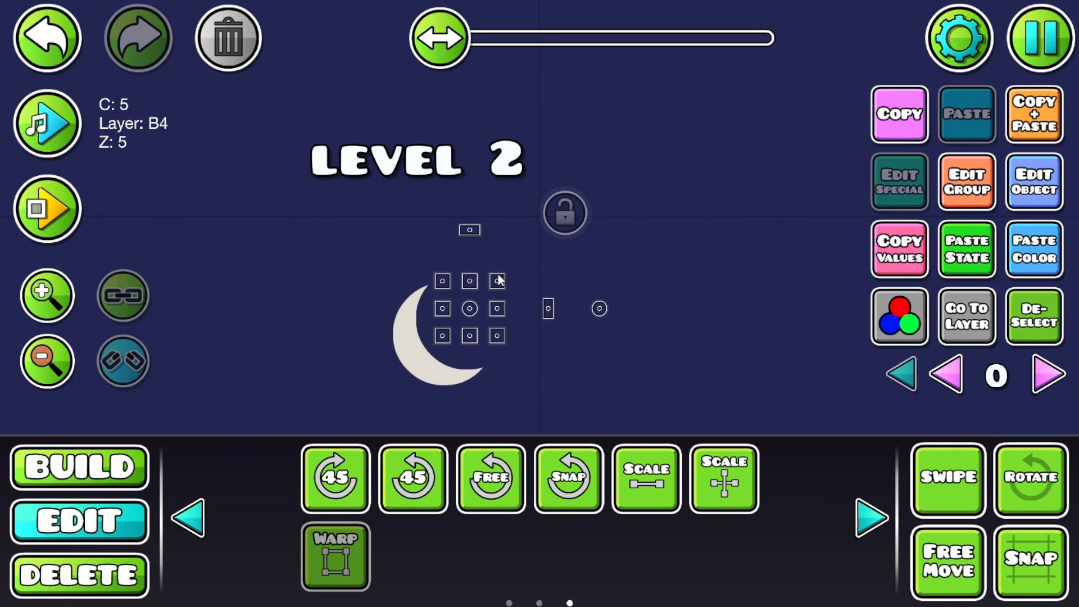
pyautogui.moveTo(499, 280); pyautogui.dragTo(565, 253)
pyautogui.click(336, 557)
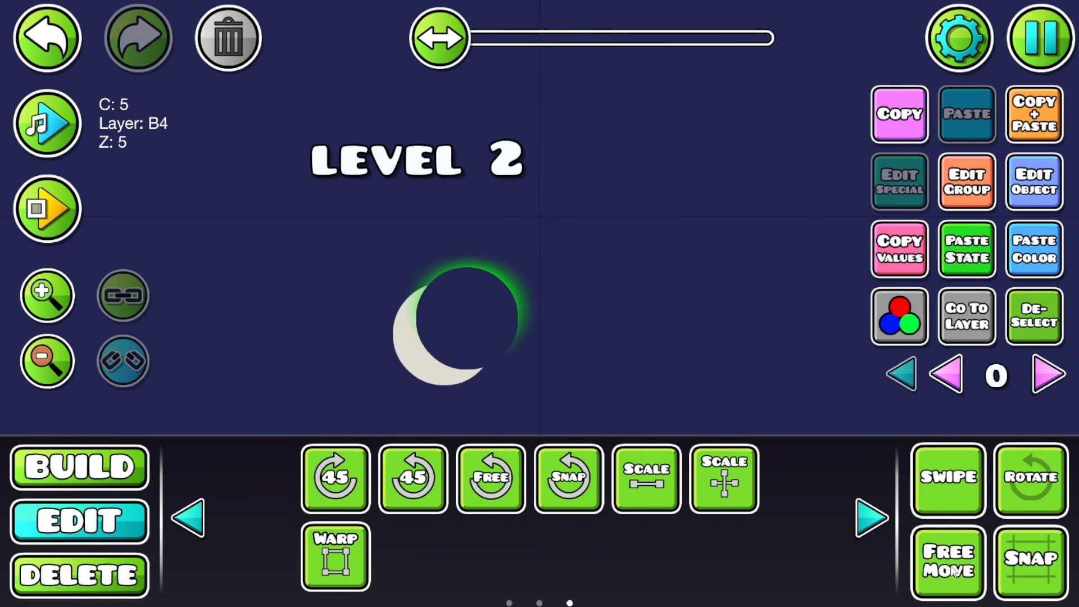
pyautogui.moveTo(526, 302); pyautogui.dragTo(513, 318)
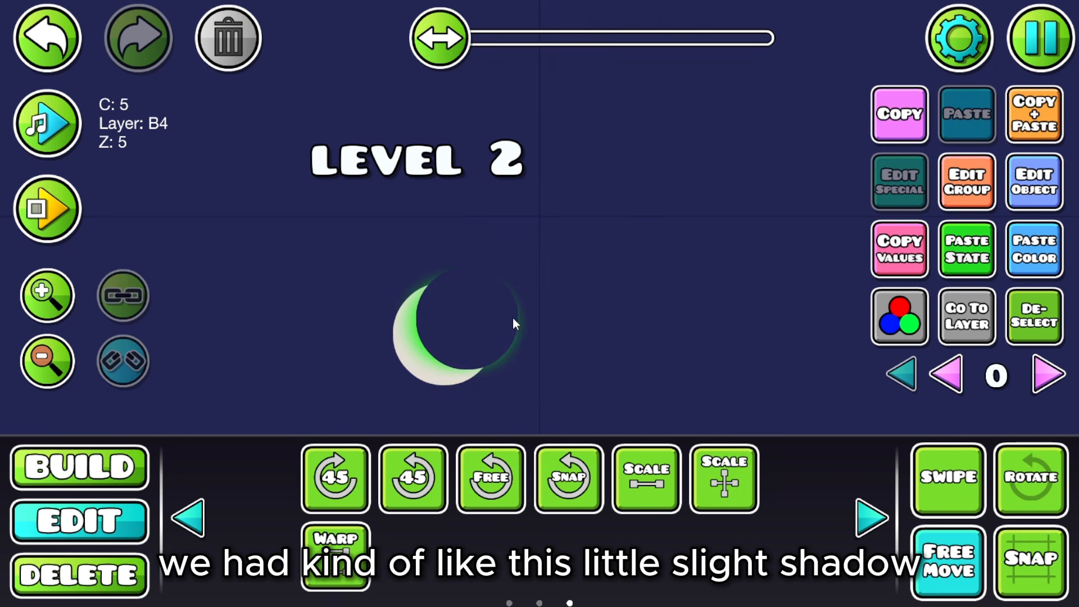
# Step: Pan the view so the crescent moon sits higher on screen
pyautogui.click(1035, 316)
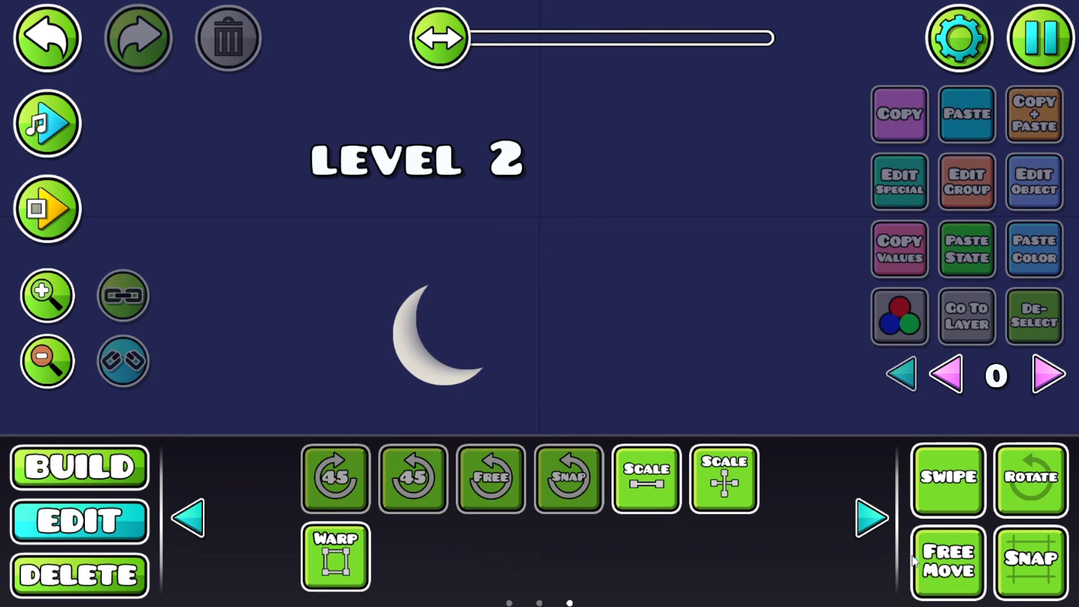
pyautogui.moveTo(574, 351); pyautogui.dragTo(704, 204)
pyautogui.moveTo(677, 272); pyautogui.dragTo(758, 339)
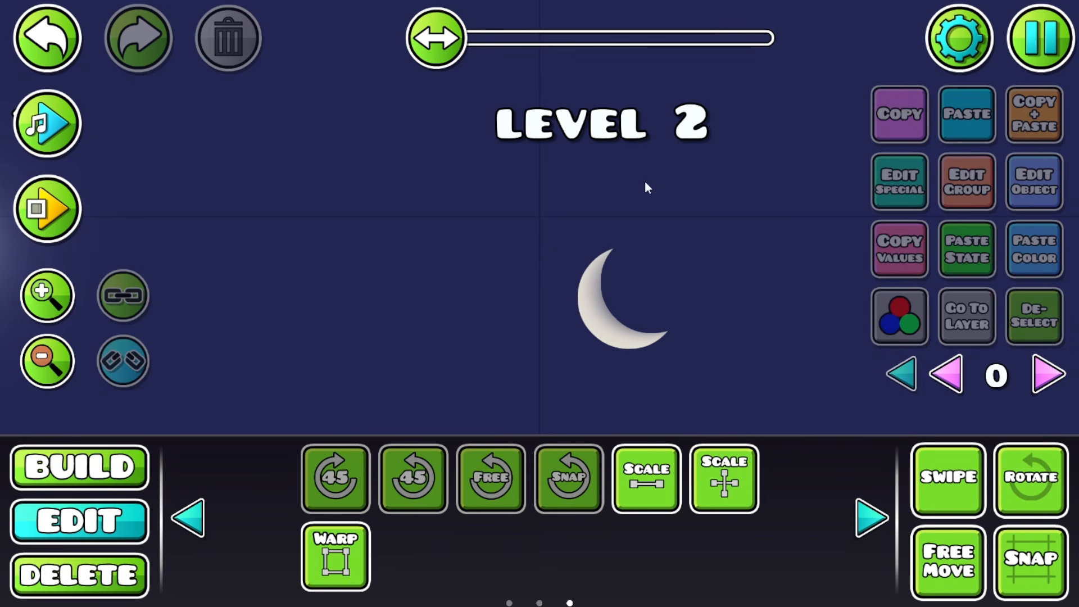
pyautogui.moveTo(634, 318); pyautogui.dragTo(533, 225)
pyautogui.click(120, 464)
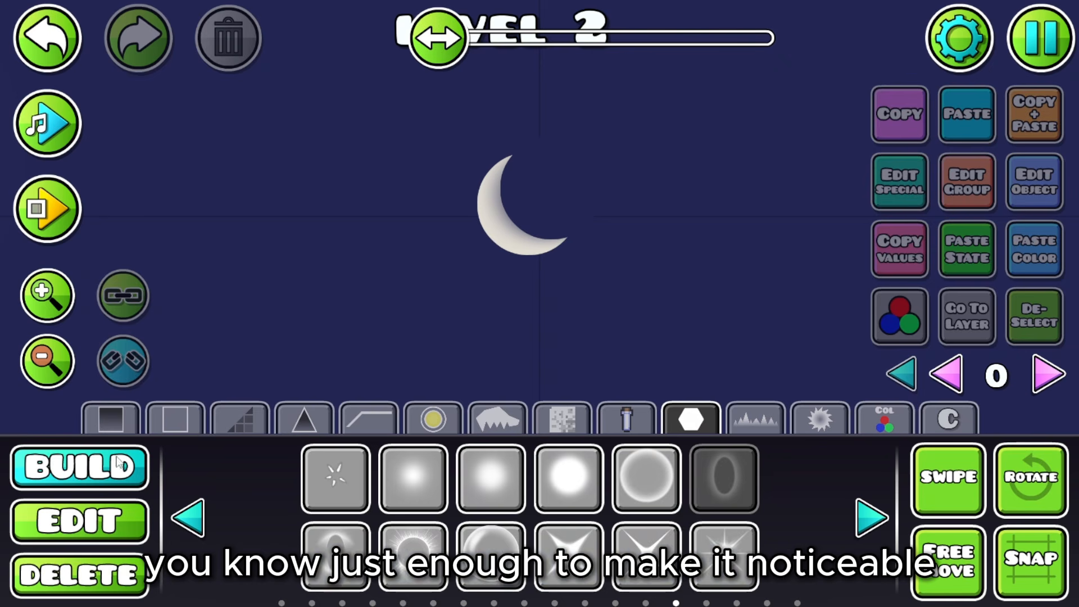
# Step: Find the small splatter decoration and place one beside the moon
pyautogui.click(732, 416)
pyautogui.moveTo(689, 343); pyautogui.dragTo(605, 402)
pyautogui.click(703, 419)
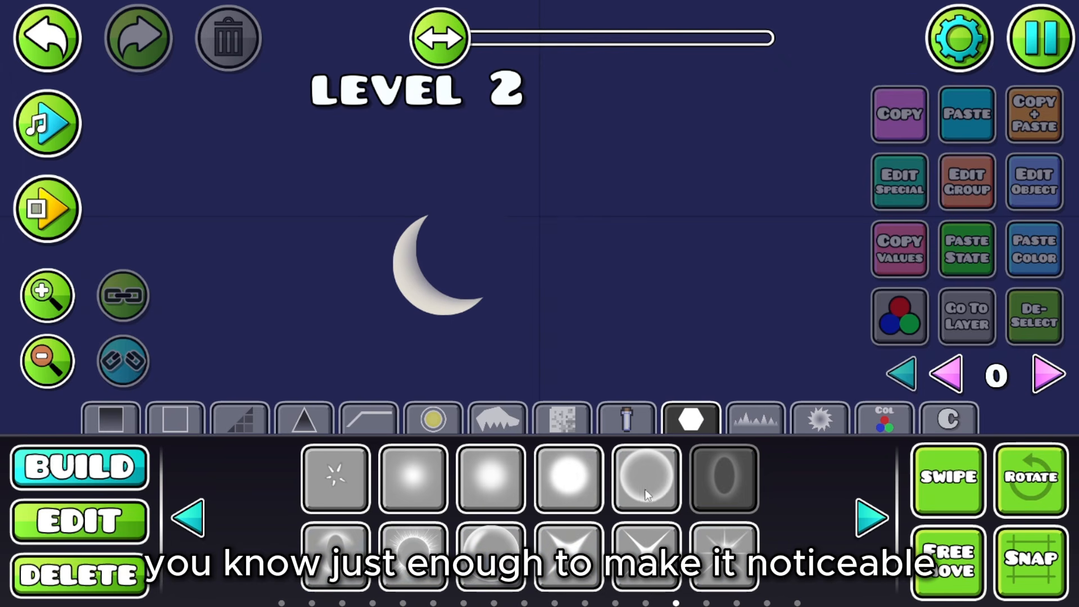
pyautogui.click(872, 525)
pyautogui.click(869, 525)
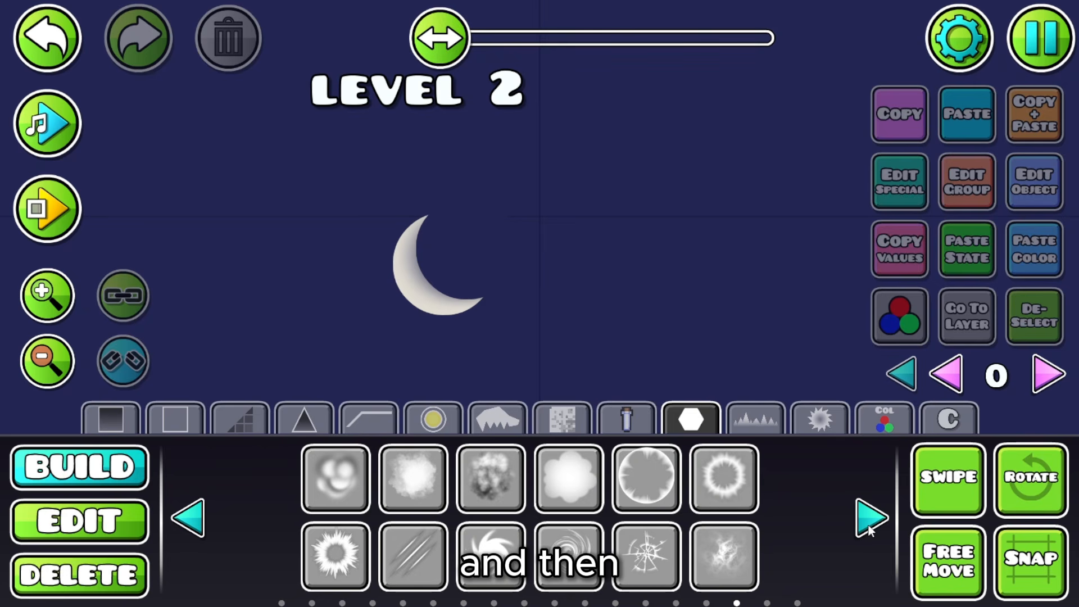
pyautogui.click(870, 525)
pyautogui.click(869, 525)
pyautogui.click(869, 525)
pyautogui.click(869, 525)
pyautogui.click(869, 525)
pyautogui.click(869, 525)
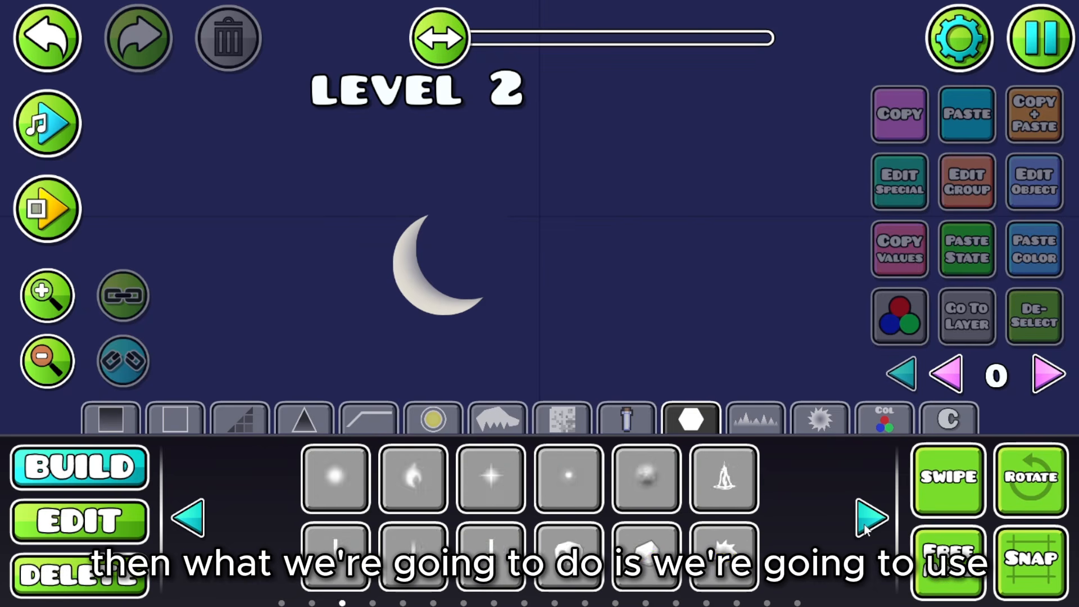
pyautogui.click(869, 525)
pyautogui.click(866, 525)
pyautogui.click(865, 525)
pyautogui.click(865, 525)
pyautogui.click(866, 525)
pyautogui.click(647, 479)
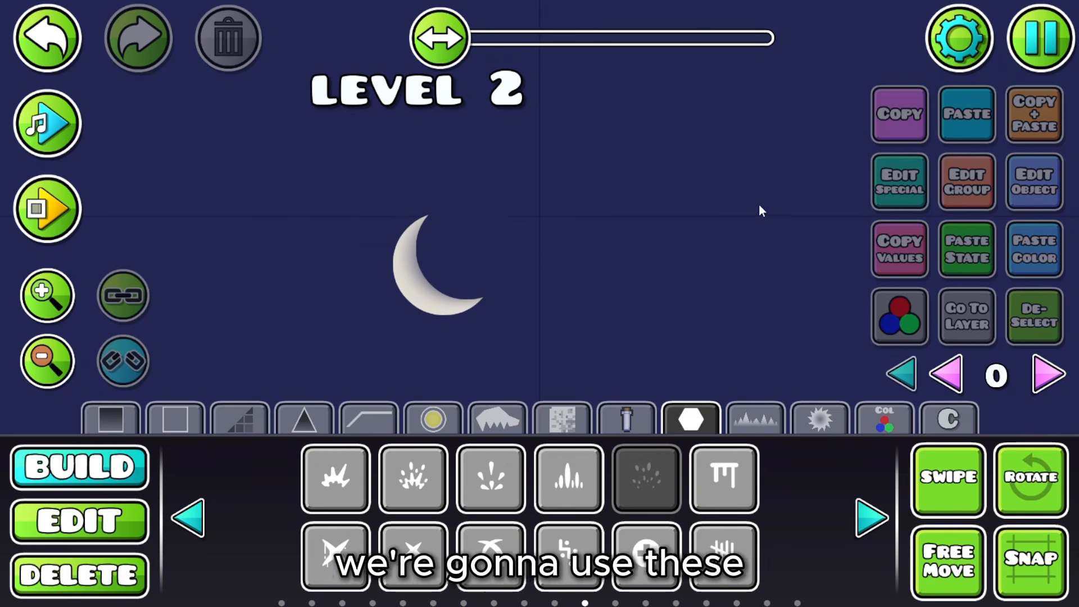
pyautogui.click(726, 238)
pyautogui.moveTo(633, 247); pyautogui.dragTo(450, 247)
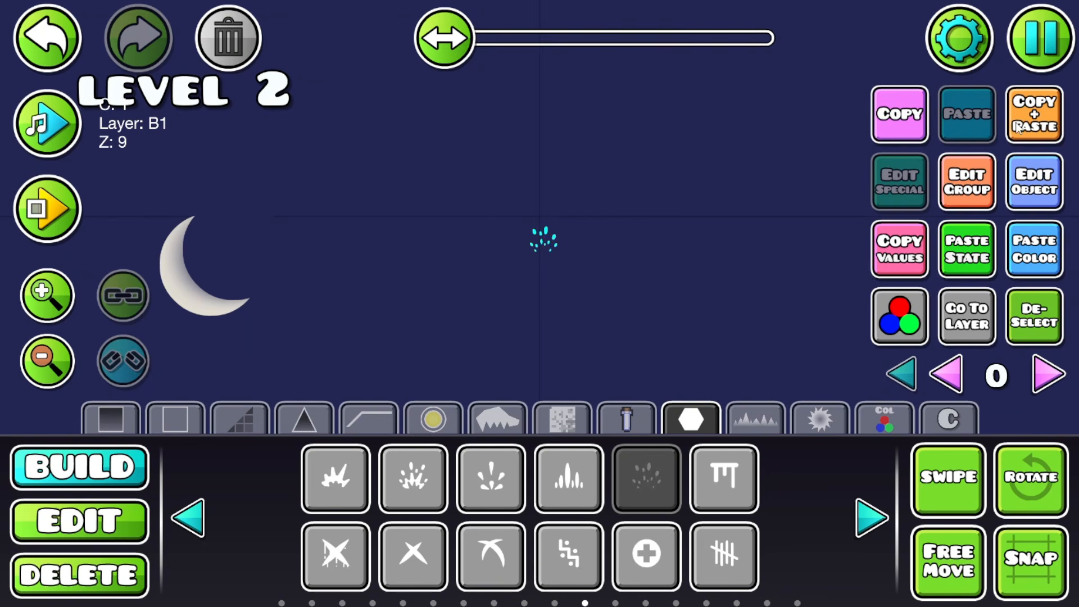
# Step: Finish scaling the splatter ring and dim it to 0.94 brightness
pyautogui.click(48, 511)
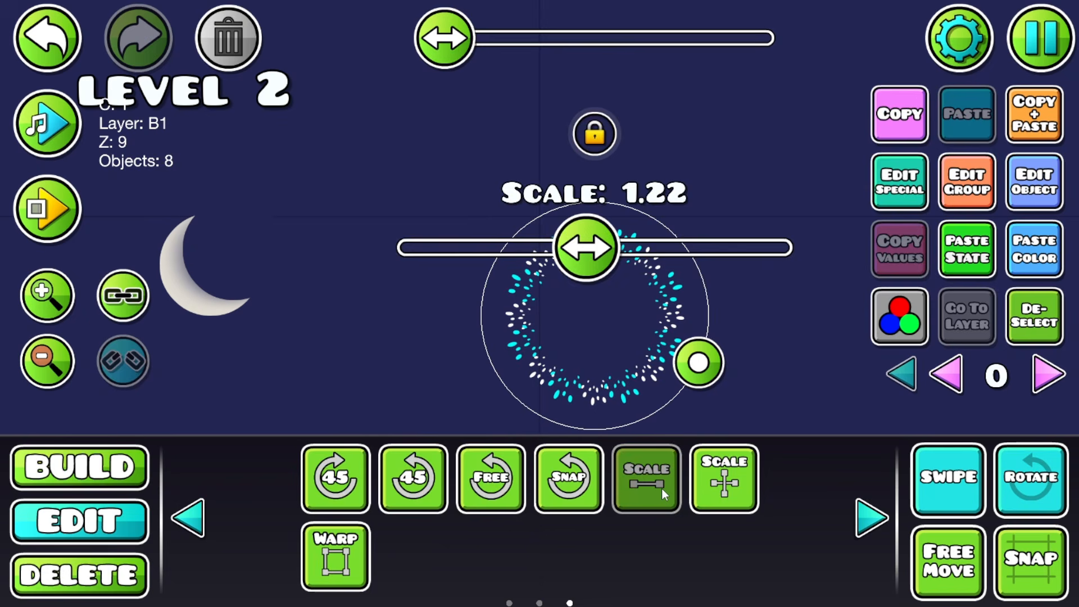
pyautogui.click(659, 488)
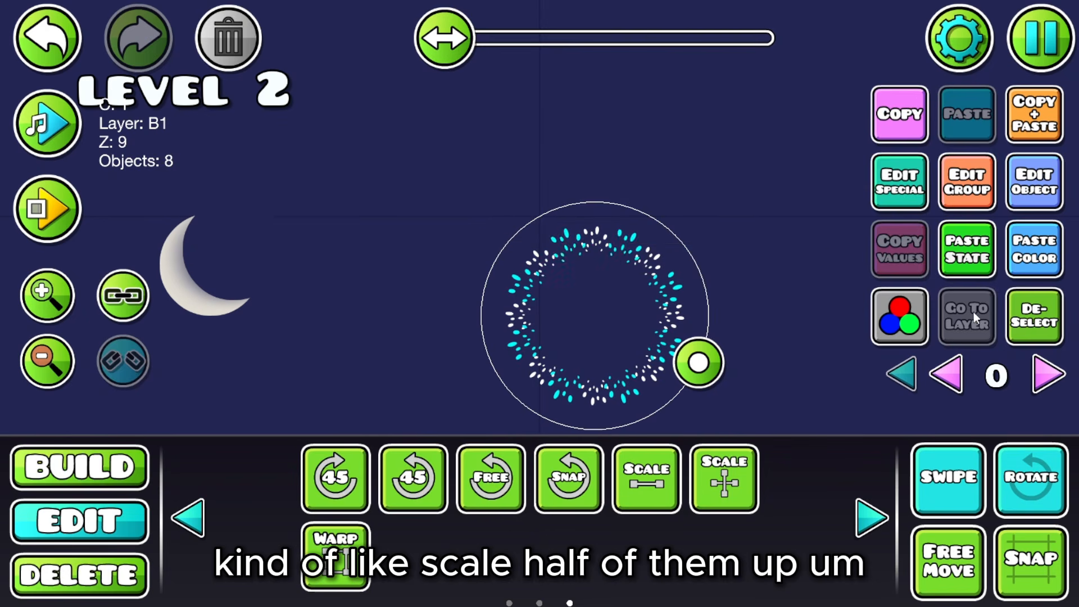
pyautogui.click(1020, 325)
pyautogui.scroll(-2, 561, 400)
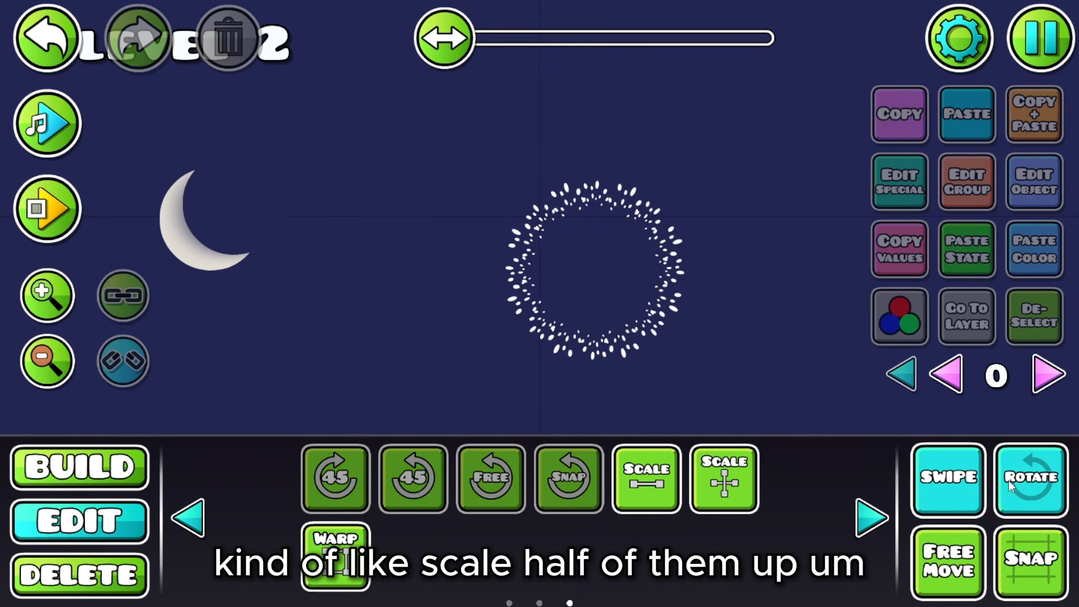
pyautogui.click(206, 268)
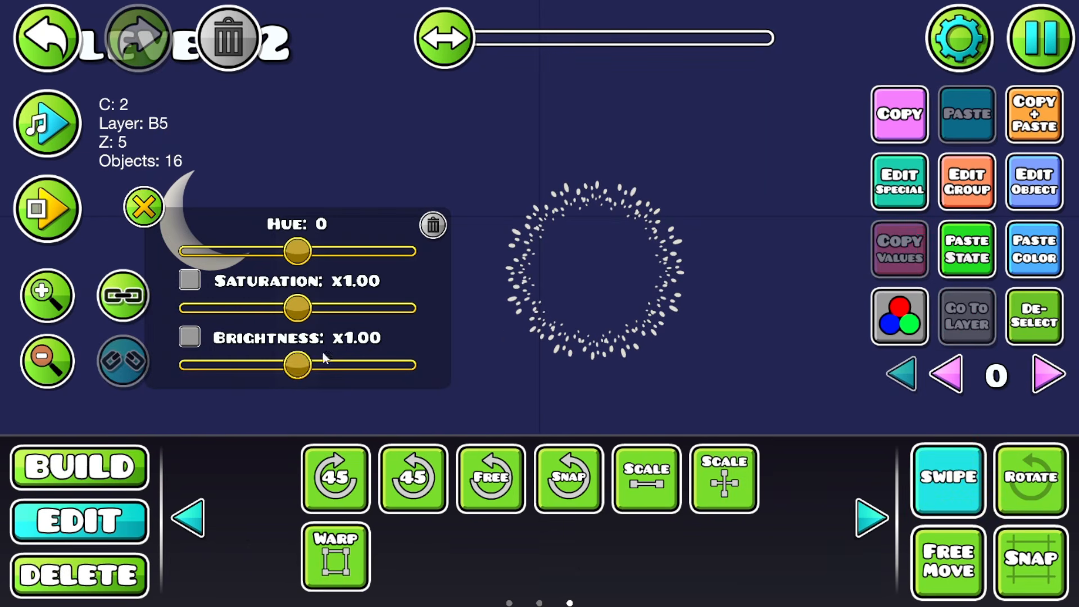
pyautogui.moveTo(300, 364); pyautogui.dragTo(294, 372)
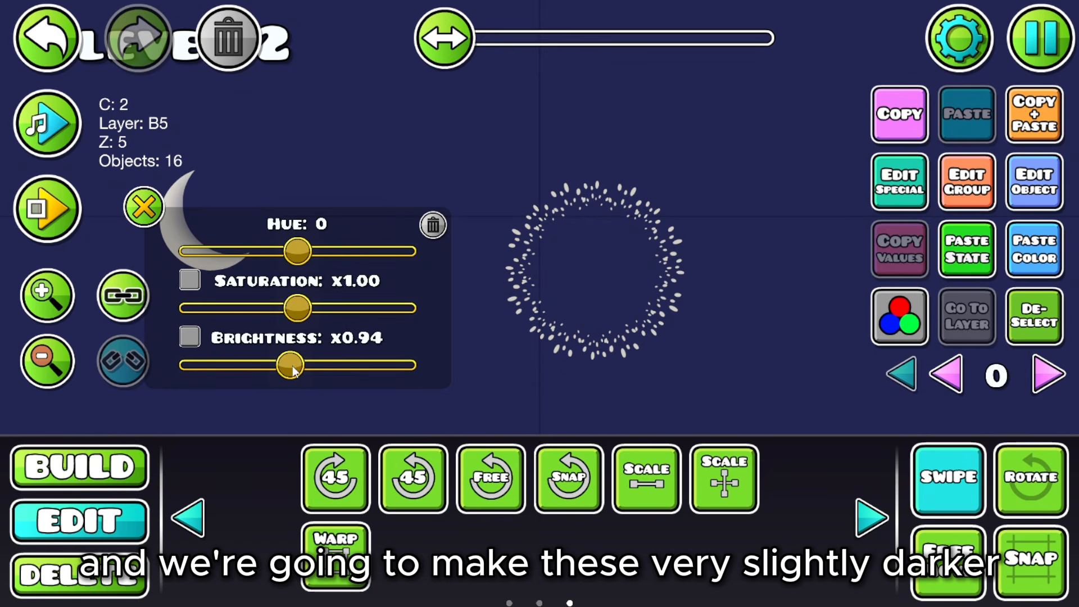
pyautogui.click(143, 207)
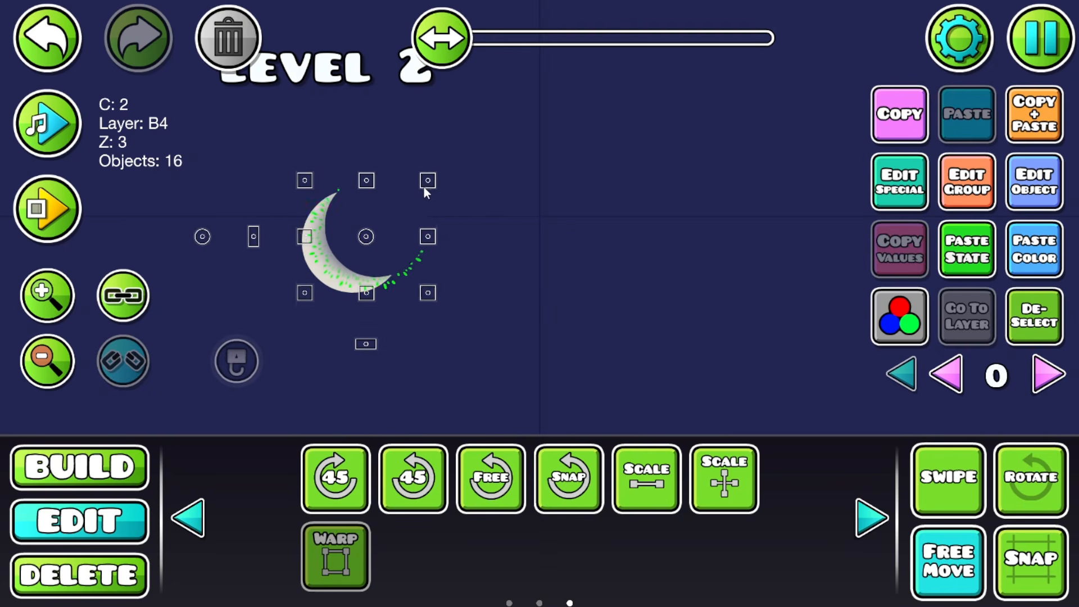
# Step: Restore the speckle selection on the moon and darken it to x0.92 brightness
pyautogui.click(372, 289)
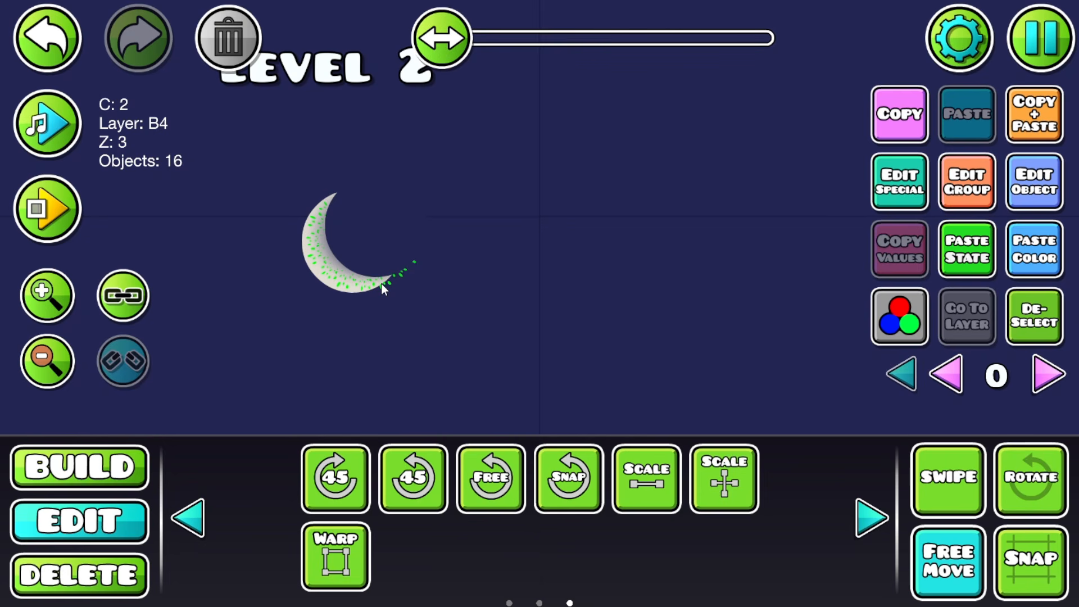
pyautogui.click(1034, 333)
pyautogui.click(949, 562)
pyautogui.moveTo(413, 220); pyautogui.dragTo(475, 231)
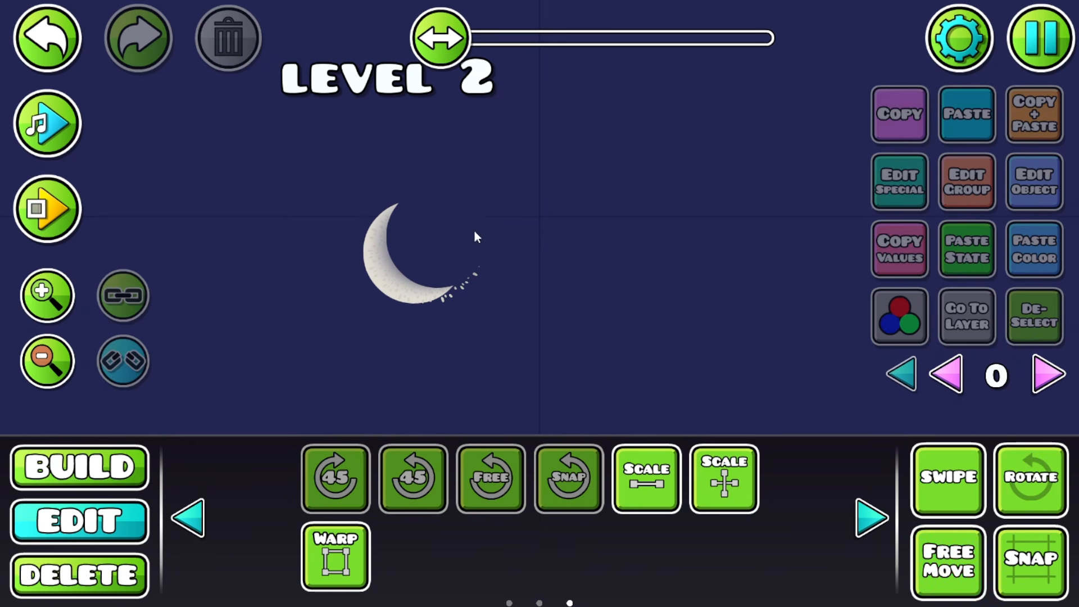
pyautogui.click(48, 39)
pyautogui.click(895, 336)
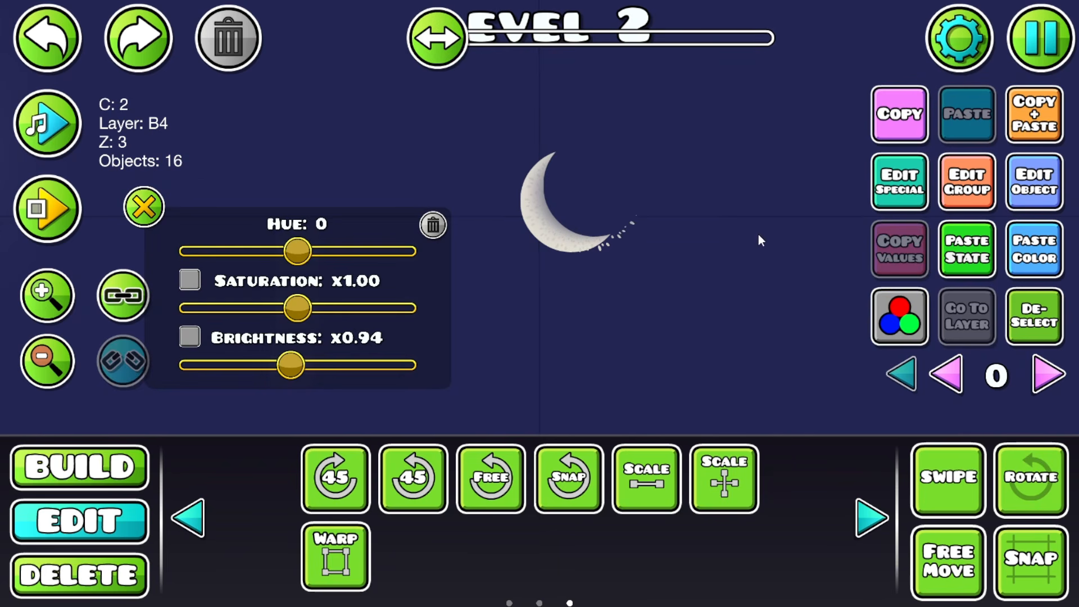
pyautogui.click(290, 367)
pyautogui.moveTo(292, 369); pyautogui.dragTo(290, 369)
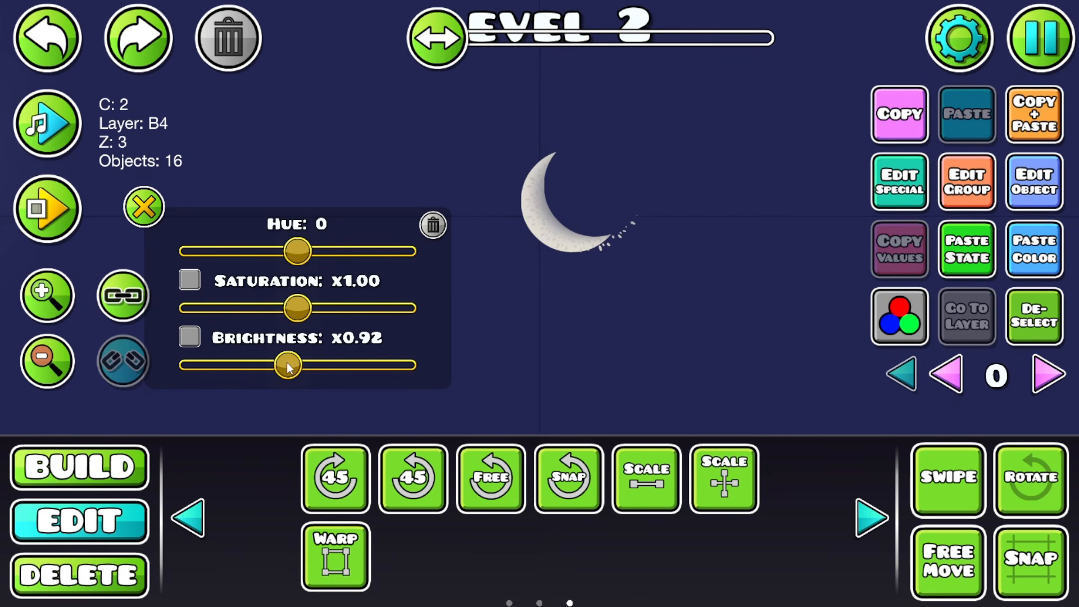
pyautogui.click(130, 202)
# Step: Select the stray speckles sticking outside the crescent's edge for removal
pyautogui.click(1024, 329)
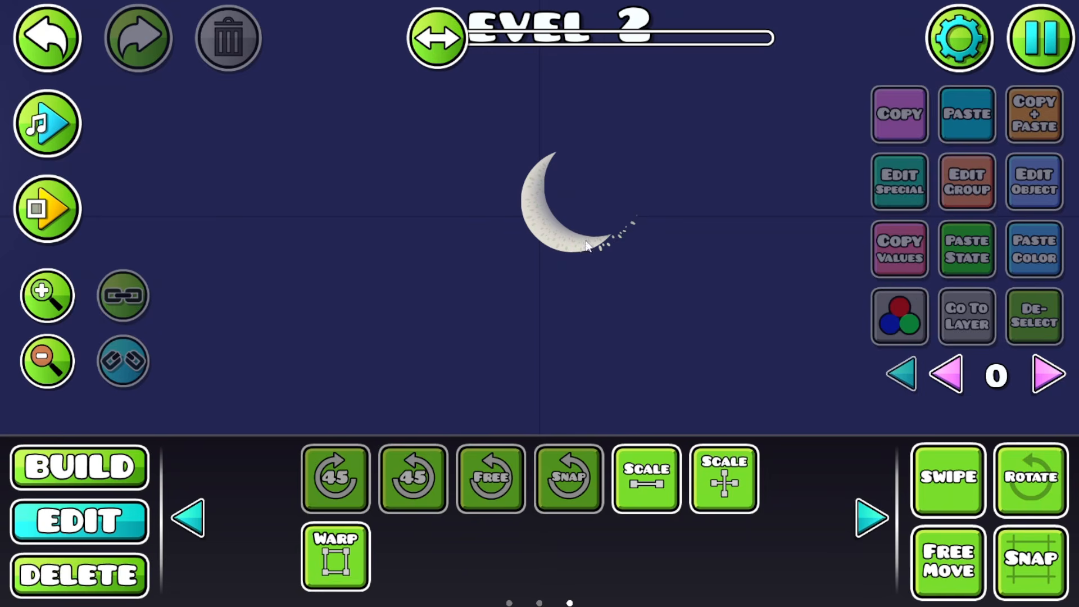
pyautogui.click(631, 231)
pyautogui.click(629, 235)
pyautogui.click(628, 233)
pyautogui.click(628, 233)
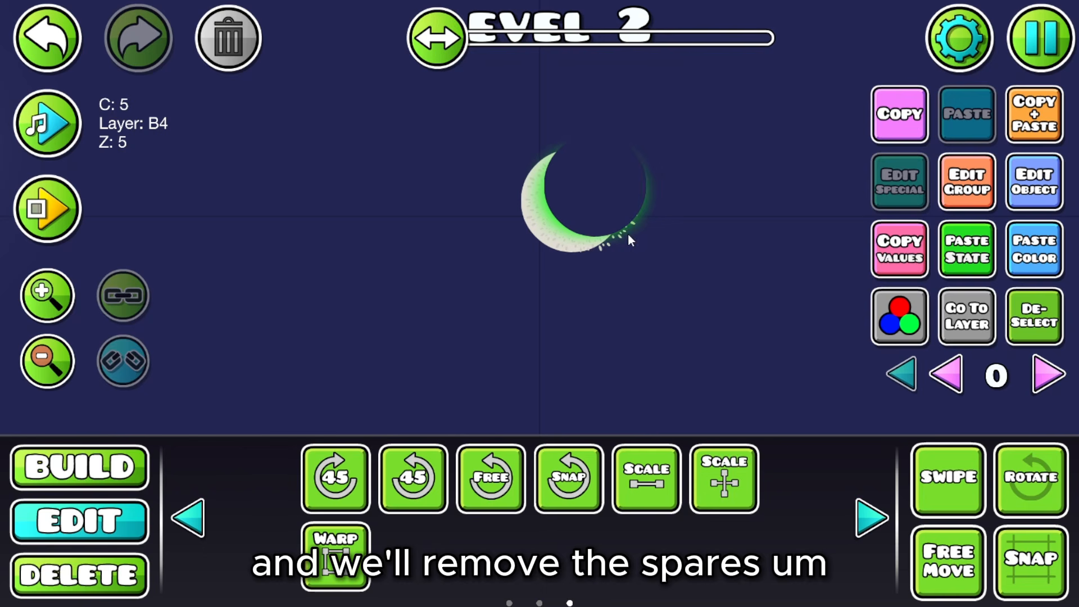
pyautogui.click(622, 231)
pyautogui.click(47, 38)
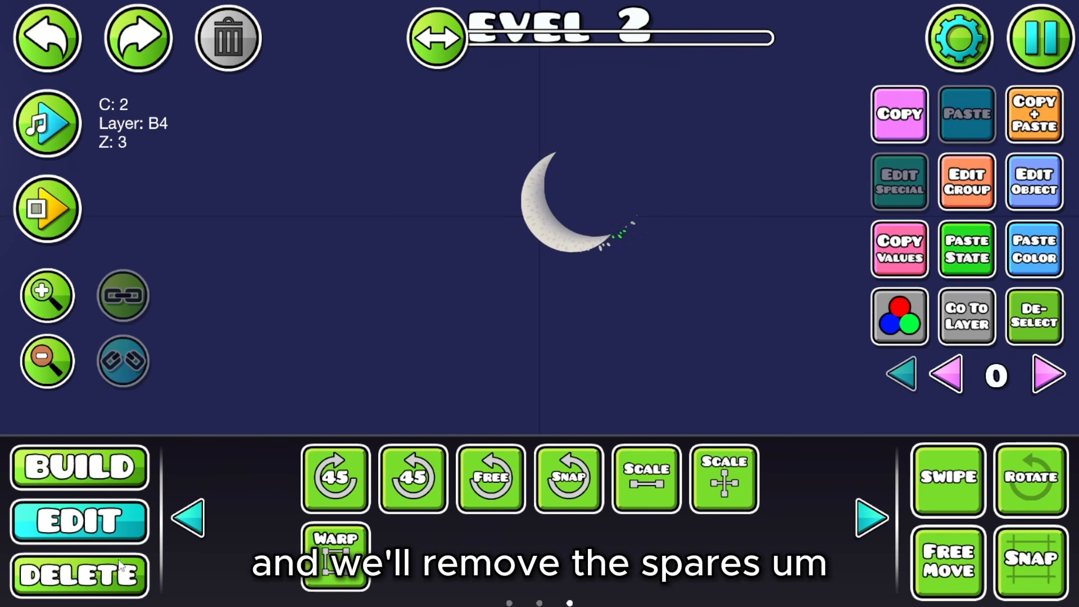
pyautogui.click(79, 575)
pyautogui.click(138, 520)
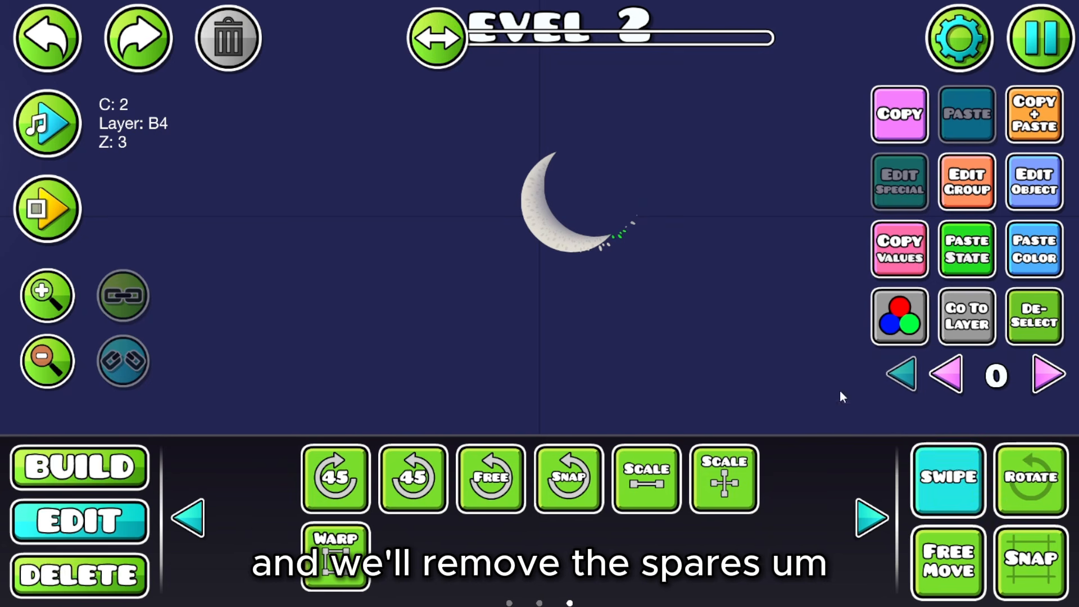
pyautogui.moveTo(627, 220); pyautogui.dragTo(627, 195)
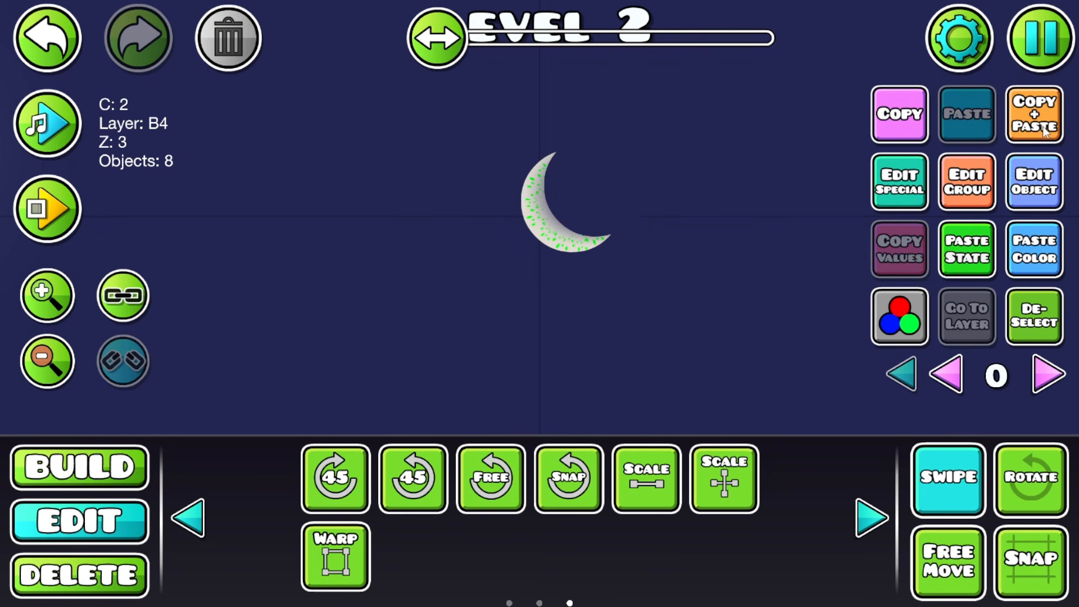
# Step: Rotate the copied speckles slightly and set their layering order
pyautogui.click(1039, 495)
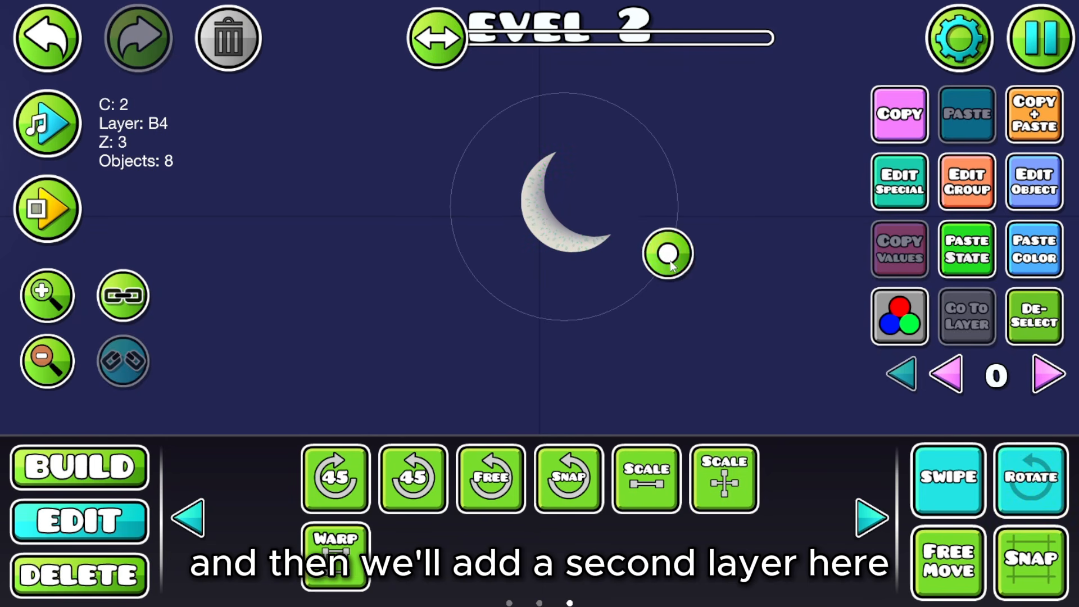
pyautogui.moveTo(675, 279); pyautogui.dragTo(670, 292)
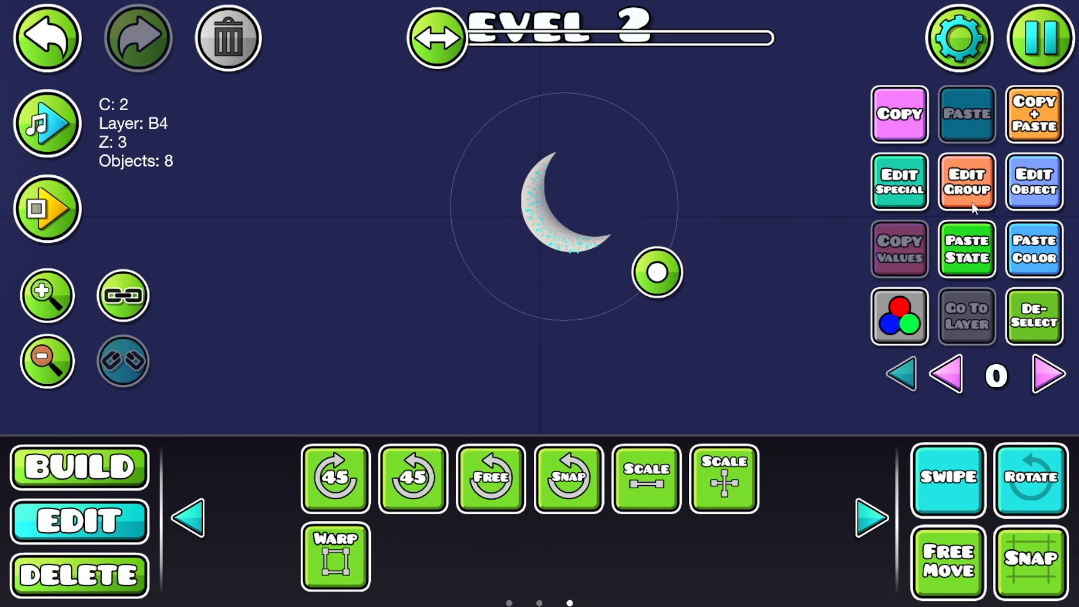
pyautogui.click(969, 191)
pyautogui.click(555, 554)
pyautogui.click(1002, 472)
pyautogui.click(976, 498)
pyautogui.click(962, 539)
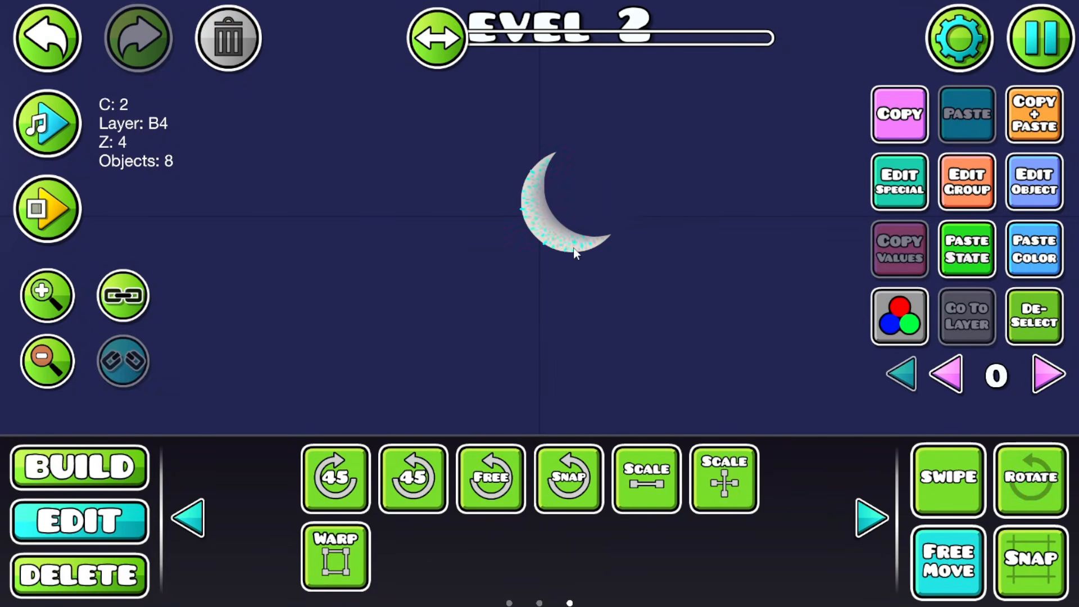
# Step: Brighten the new speckle layer to x1.16
pyautogui.click(900, 316)
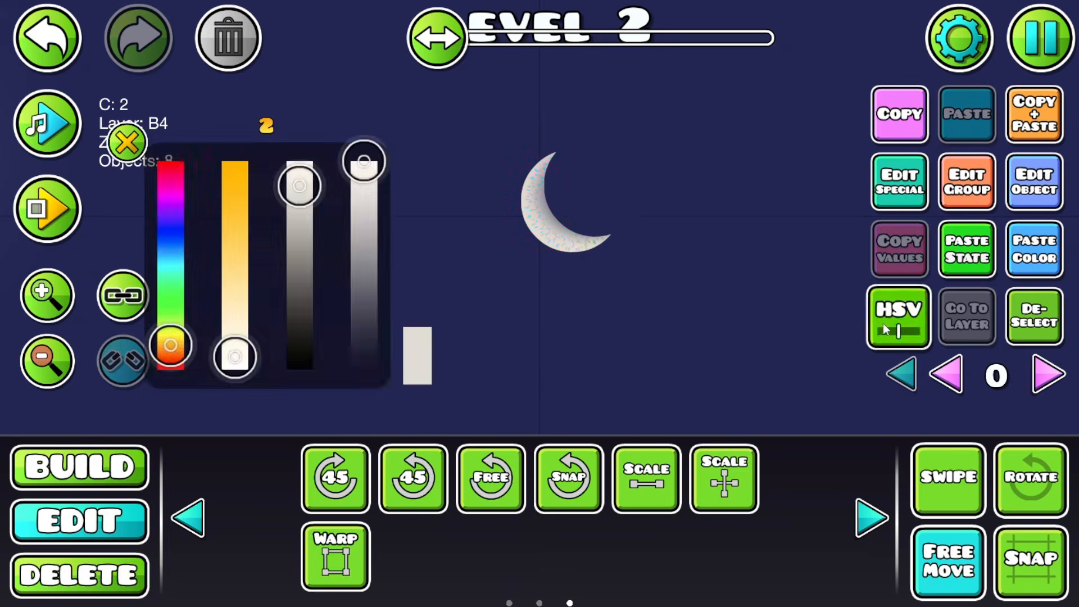
pyautogui.moveTo(296, 370); pyautogui.dragTo(323, 369)
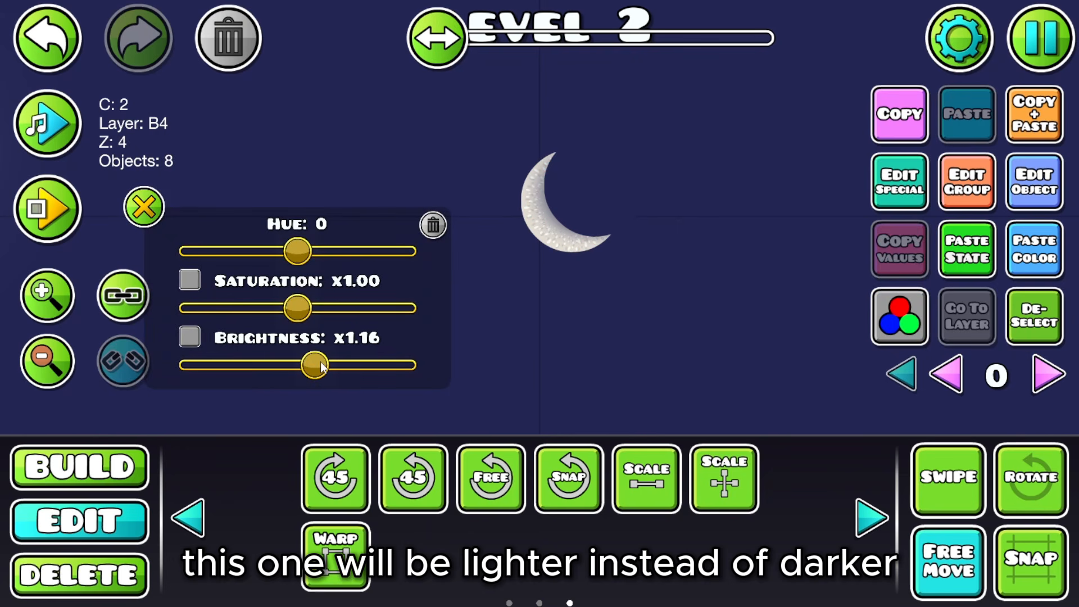
pyautogui.click(144, 207)
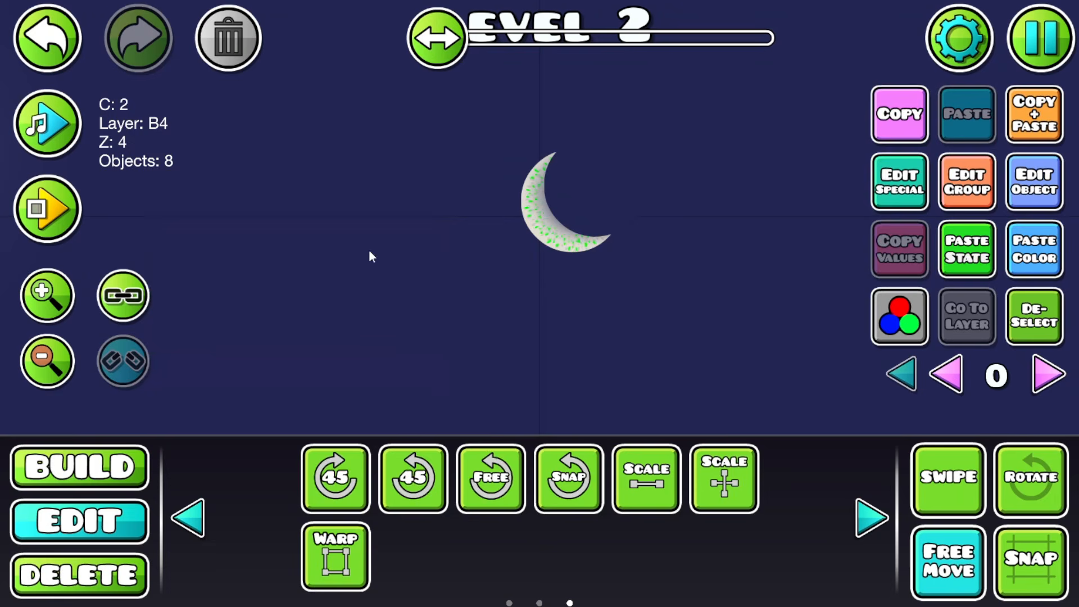
pyautogui.click(1019, 330)
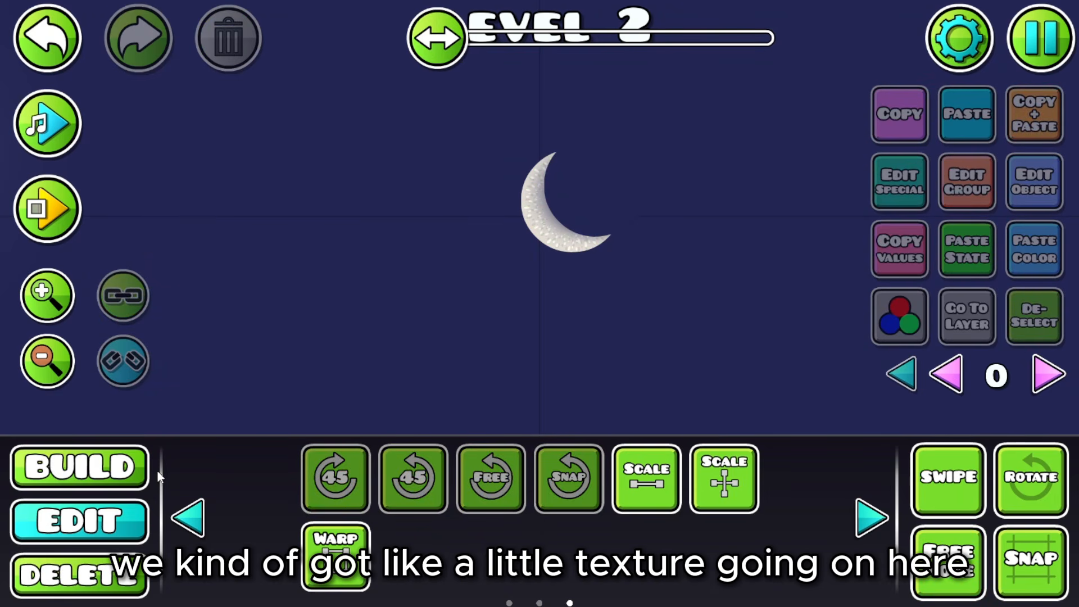
pyautogui.click(62, 475)
# Step: Page the palette to the glow object and set the delete filter to none
pyautogui.click(756, 418)
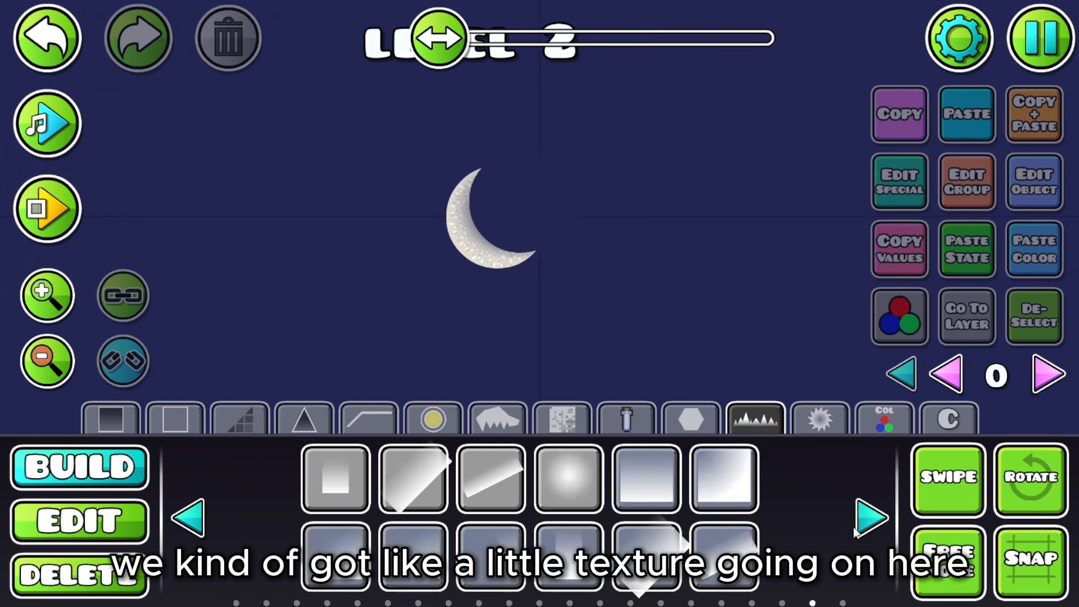
pyautogui.click(871, 520)
pyautogui.click(201, 522)
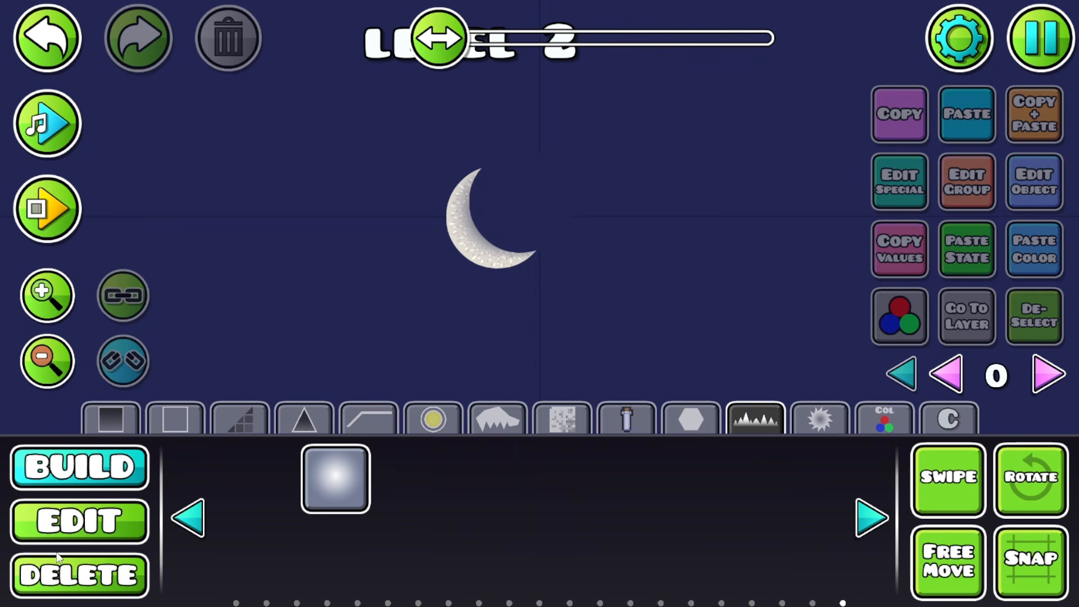
pyautogui.click(111, 509)
pyautogui.click(78, 575)
pyautogui.click(682, 482)
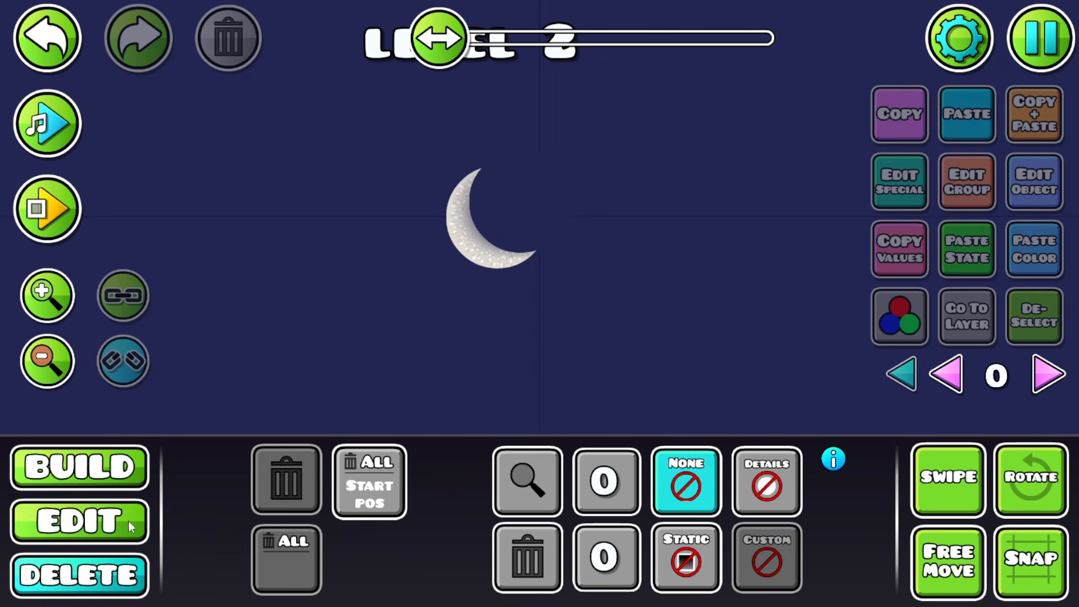
pyautogui.click(128, 521)
# Step: Select the moon's glow, test its opacity, then assign it Detail Color channel 4
pyautogui.click(555, 261)
pyautogui.click(555, 261)
pyautogui.click(900, 316)
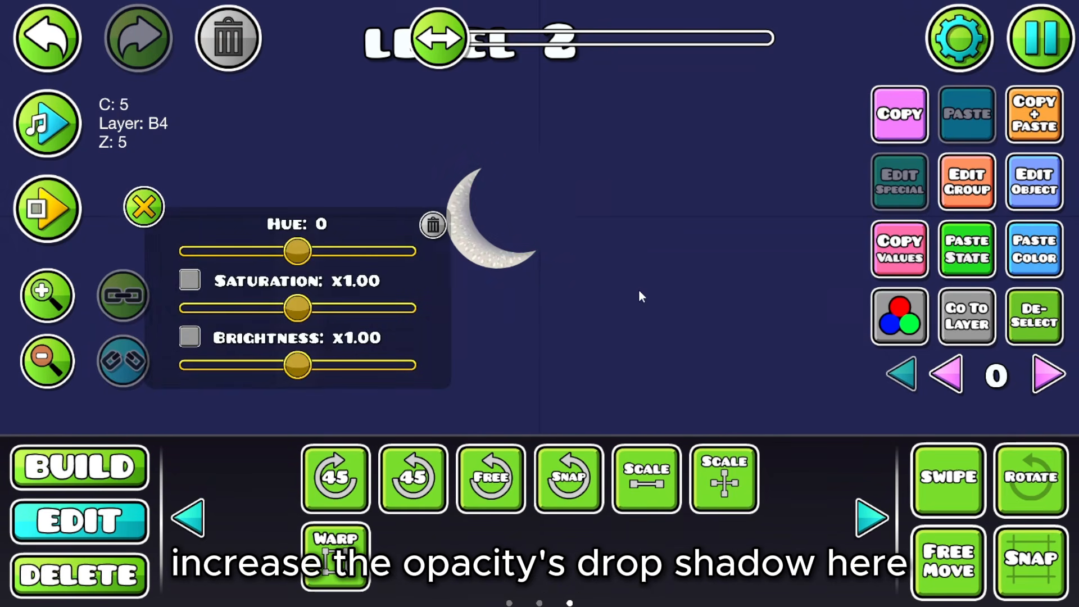
pyautogui.moveTo(639, 290); pyautogui.dragTo(713, 287)
pyautogui.click(900, 316)
pyautogui.moveTo(355, 227); pyautogui.dragTo(367, 137)
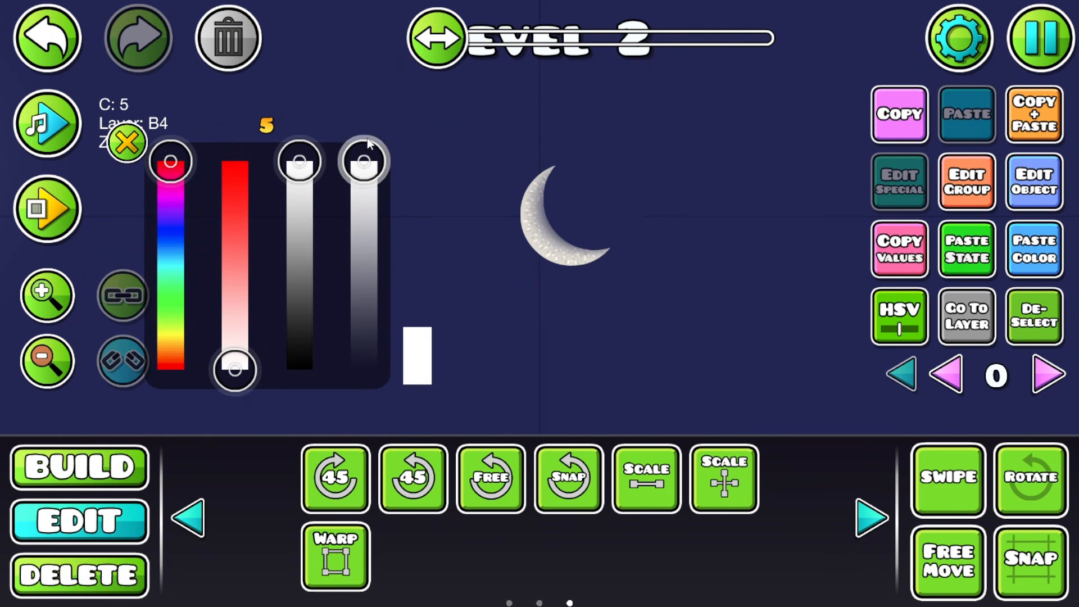
pyautogui.click(126, 142)
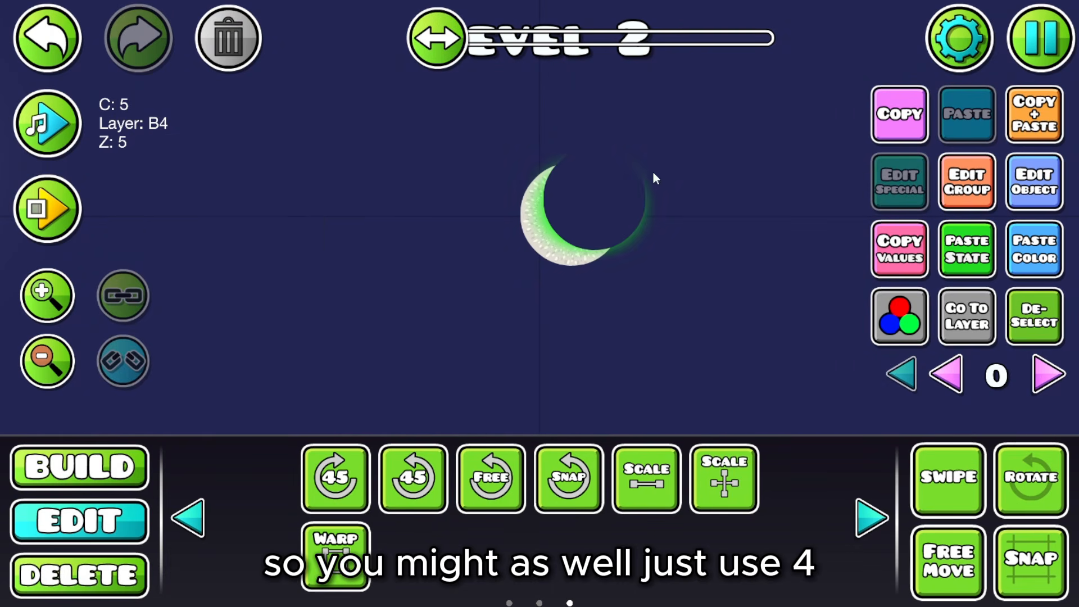
pyautogui.click(1034, 181)
pyautogui.click(656, 333)
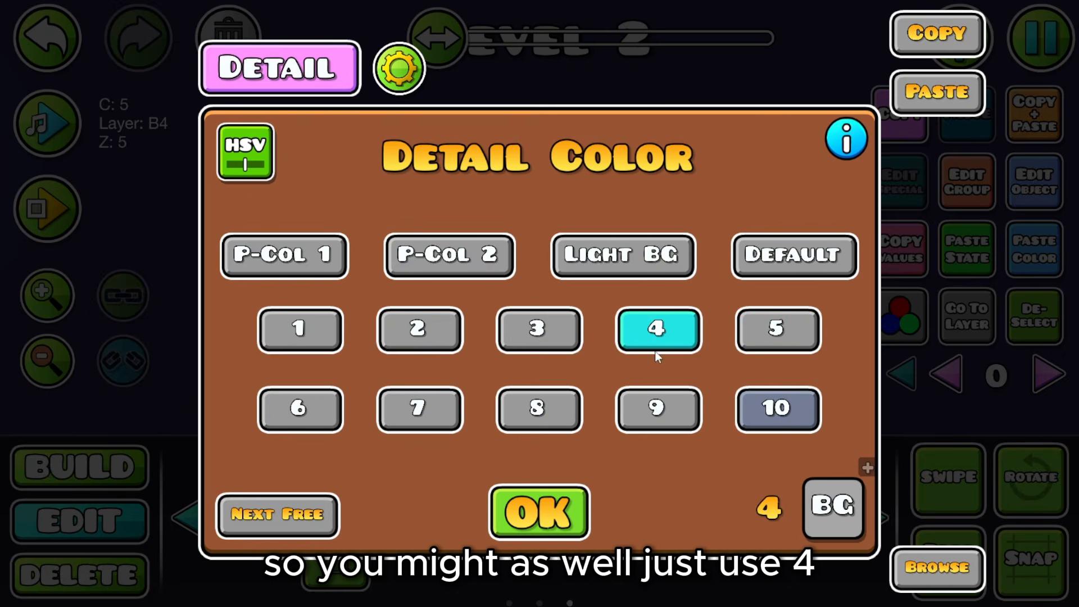
pyautogui.click(585, 514)
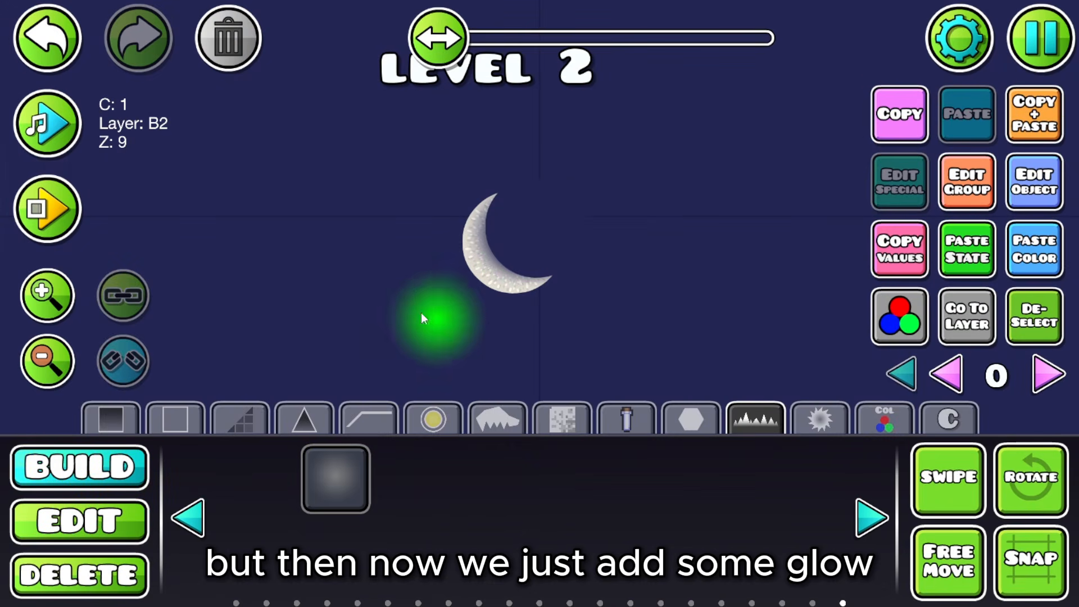
# Step: Nudge the new glow onto the moon and put it on layer T1
pyautogui.press('d')
pyautogui.press('w')
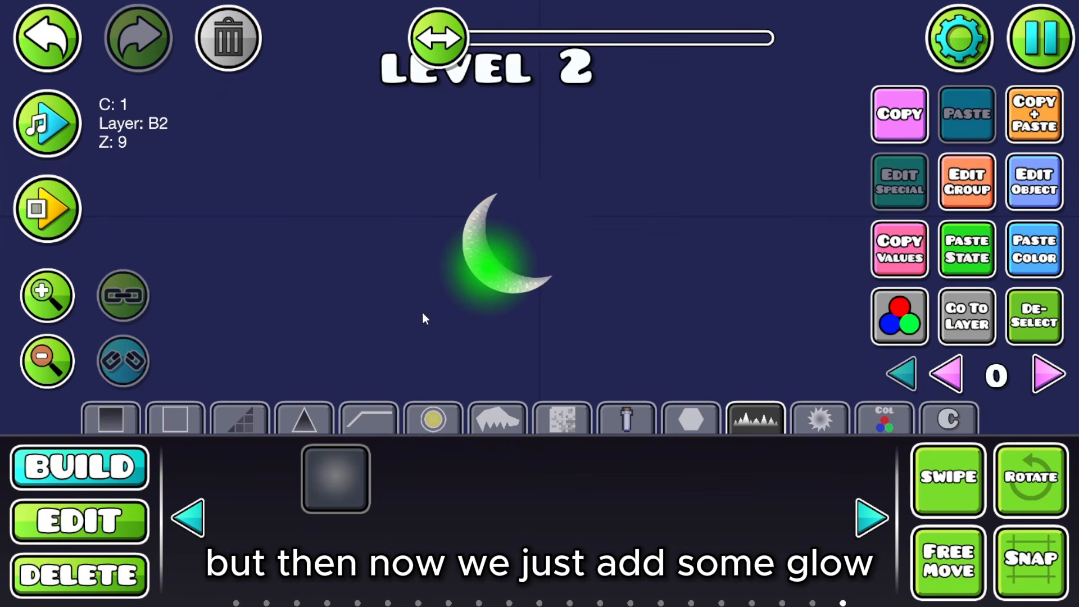
pyautogui.click(976, 209)
pyautogui.click(541, 492)
pyautogui.click(540, 564)
# Step: Warp and rotate the glow so it tilts diagonally across the crescent
pyautogui.press('2')
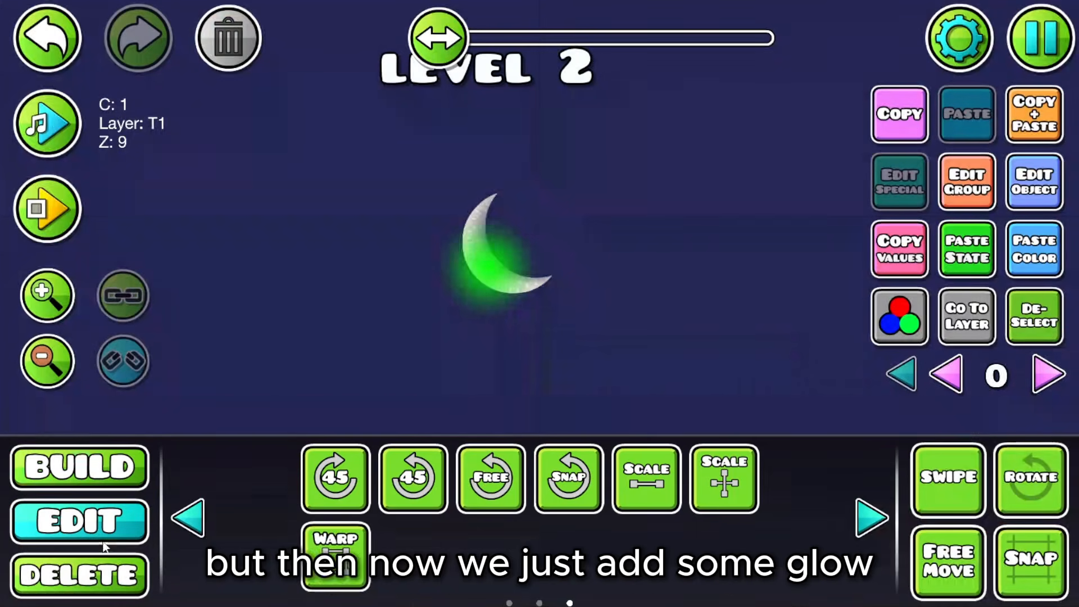
pyautogui.click(319, 562)
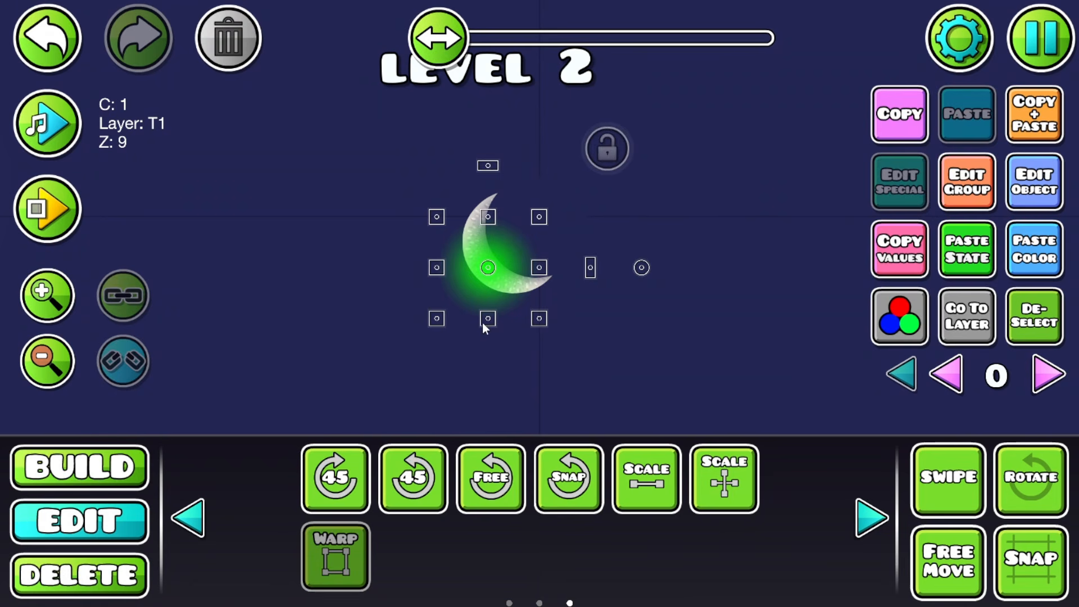
pyautogui.click(326, 553)
pyautogui.click(1042, 482)
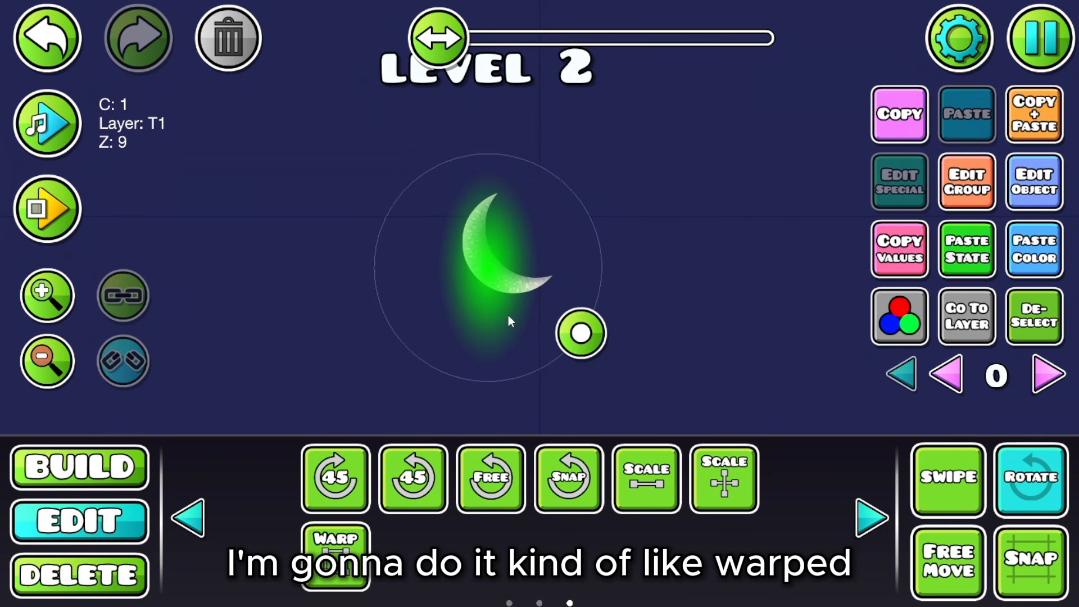
pyautogui.moveTo(589, 328); pyautogui.dragTo(618, 271)
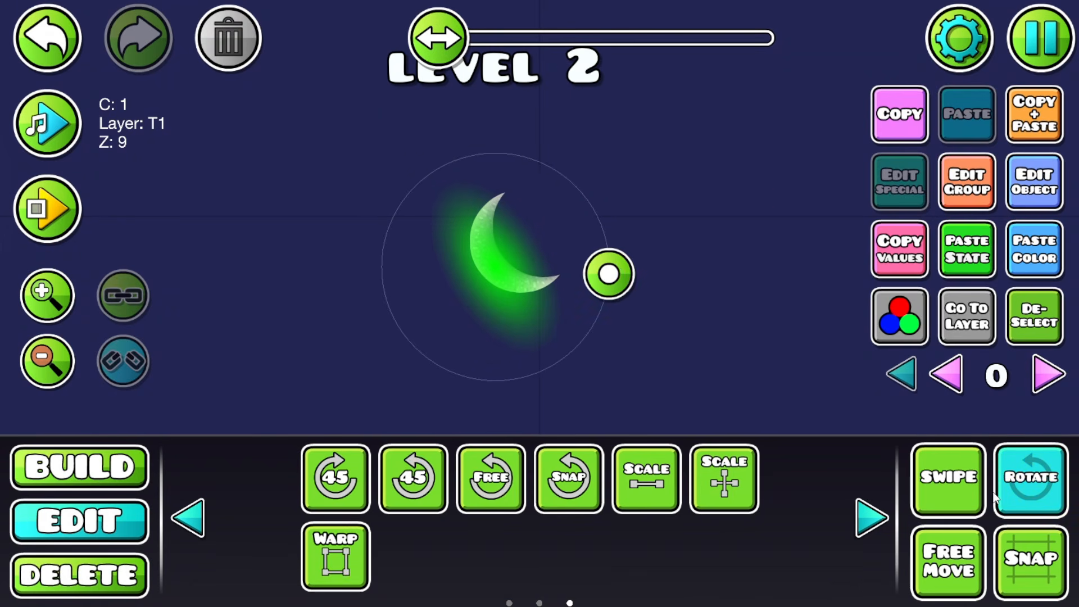
pyautogui.click(1032, 478)
pyautogui.click(947, 554)
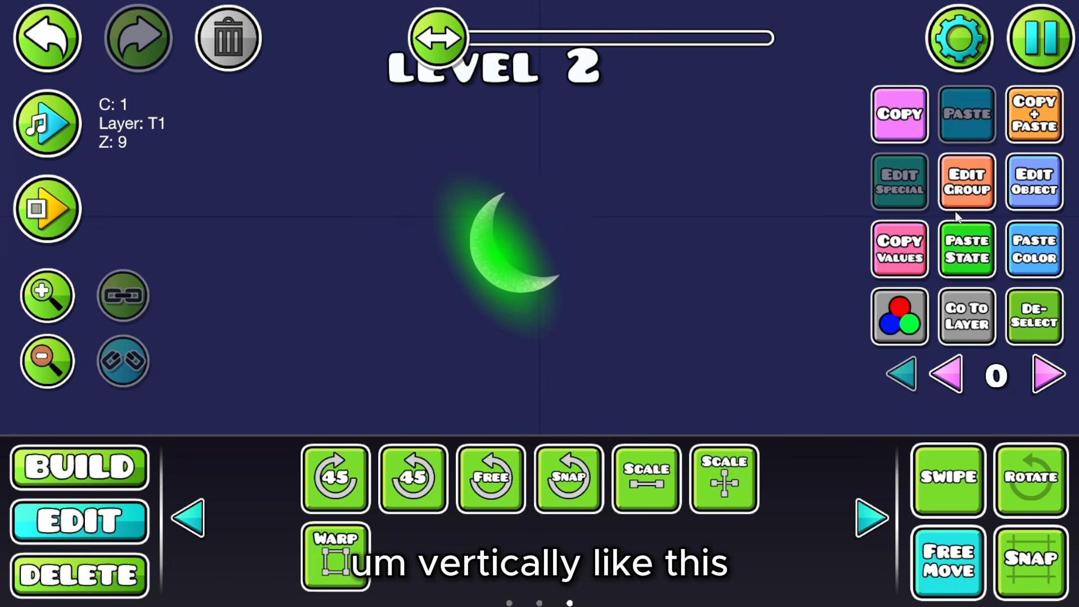
# Step: Switch the glow's detail colour to channel 3, then deselect and reselect it
pyautogui.click(1040, 194)
pyautogui.click(659, 330)
pyautogui.click(539, 332)
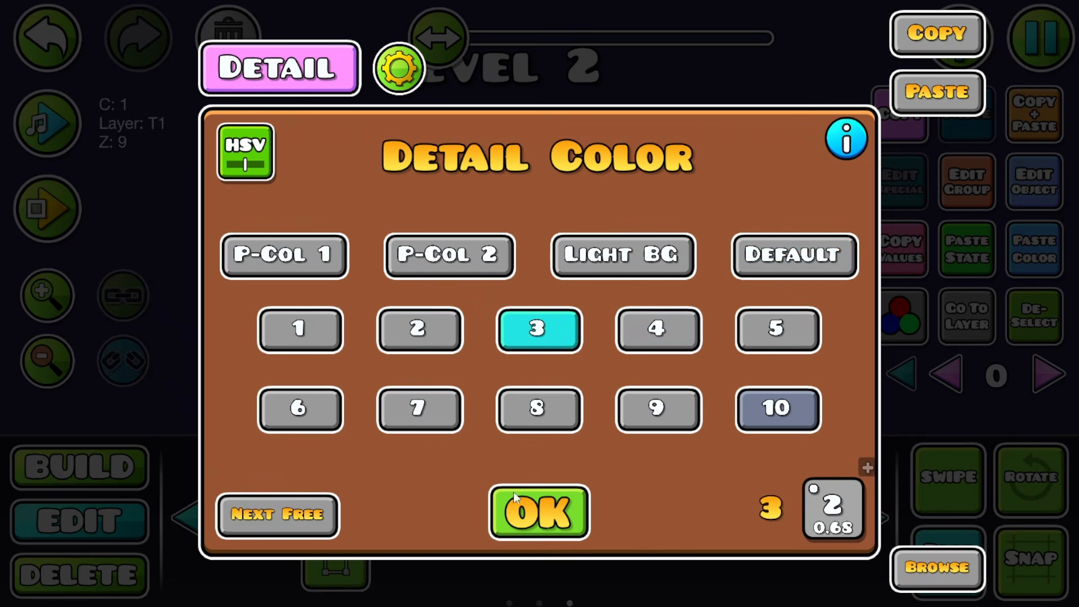
pyautogui.click(514, 494)
pyautogui.click(1020, 321)
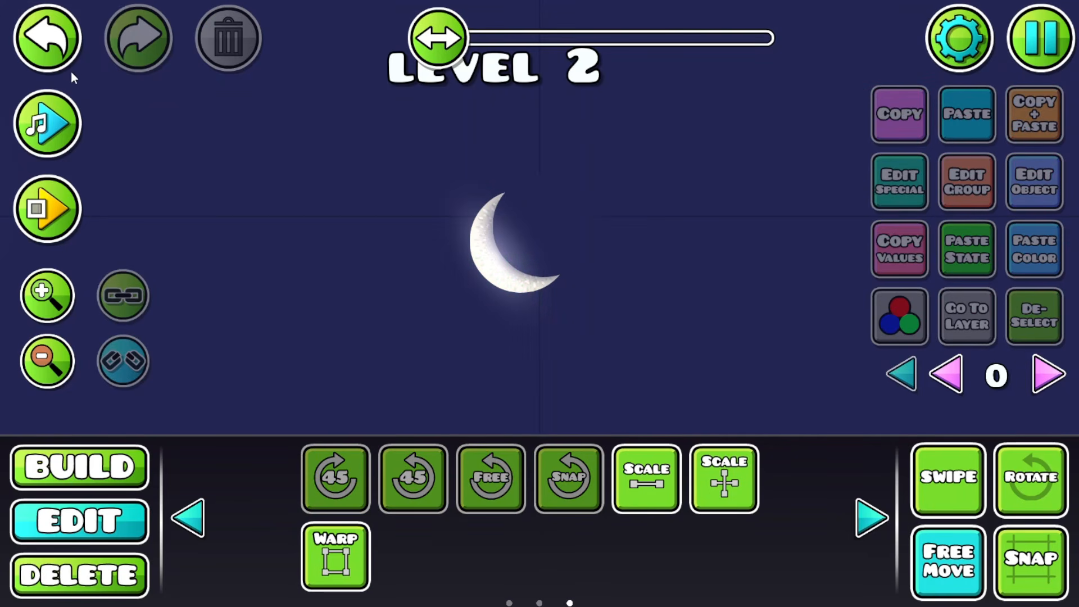
pyautogui.click(495, 253)
# Step: Lower the glow's brightness to x0.94 and duplicate it in place
pyautogui.click(902, 317)
pyautogui.moveTo(306, 365); pyautogui.dragTo(279, 369)
pyautogui.click(145, 212)
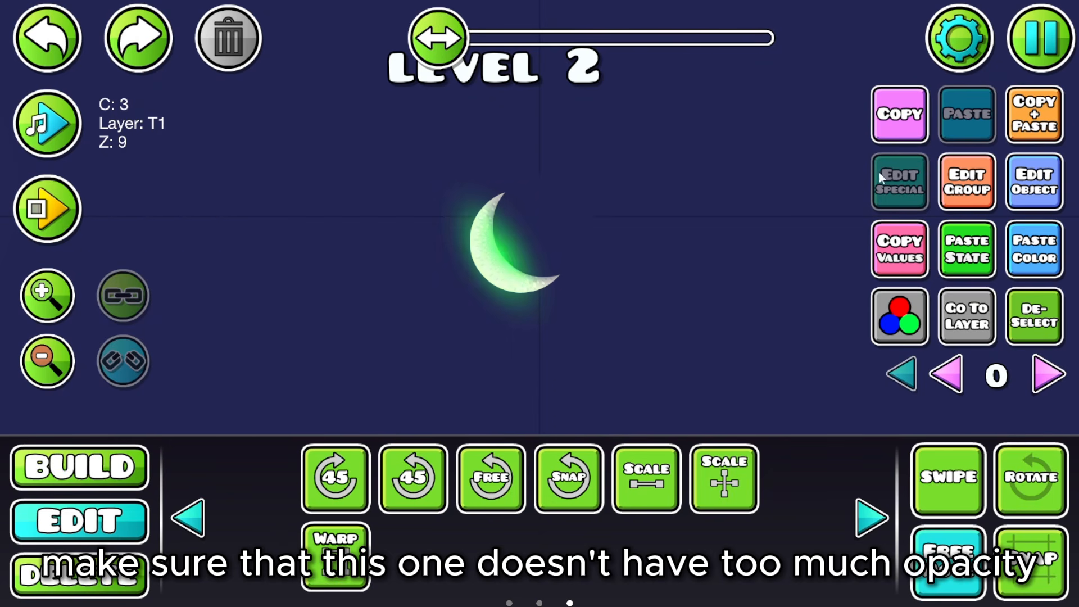
pyautogui.click(1049, 125)
pyautogui.click(355, 540)
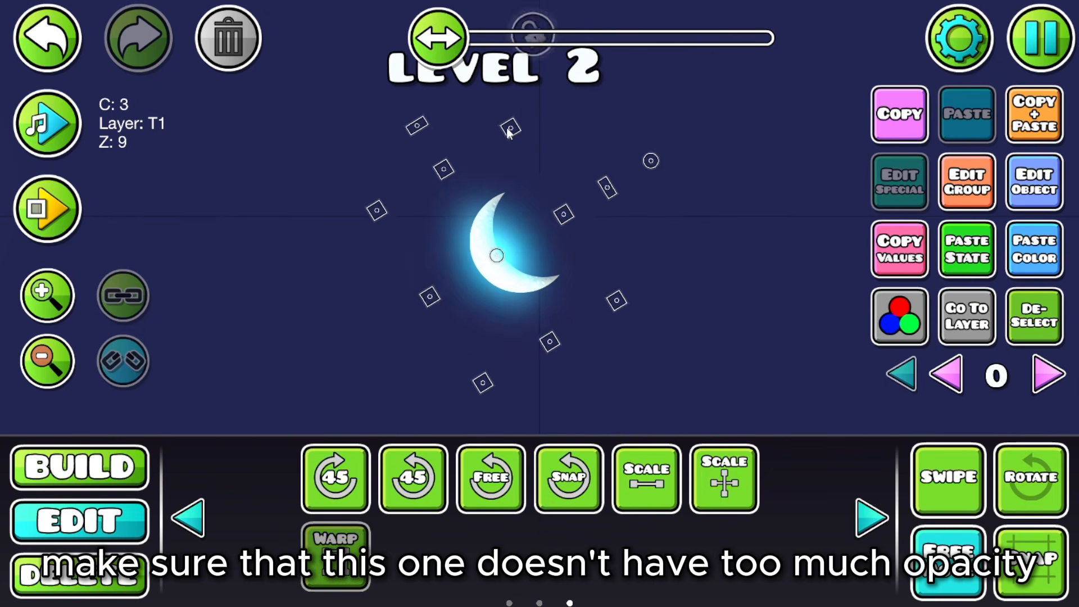
# Step: Dim the duplicate glow to x0.58, duplicate it again, and zoom out
pyautogui.click(899, 316)
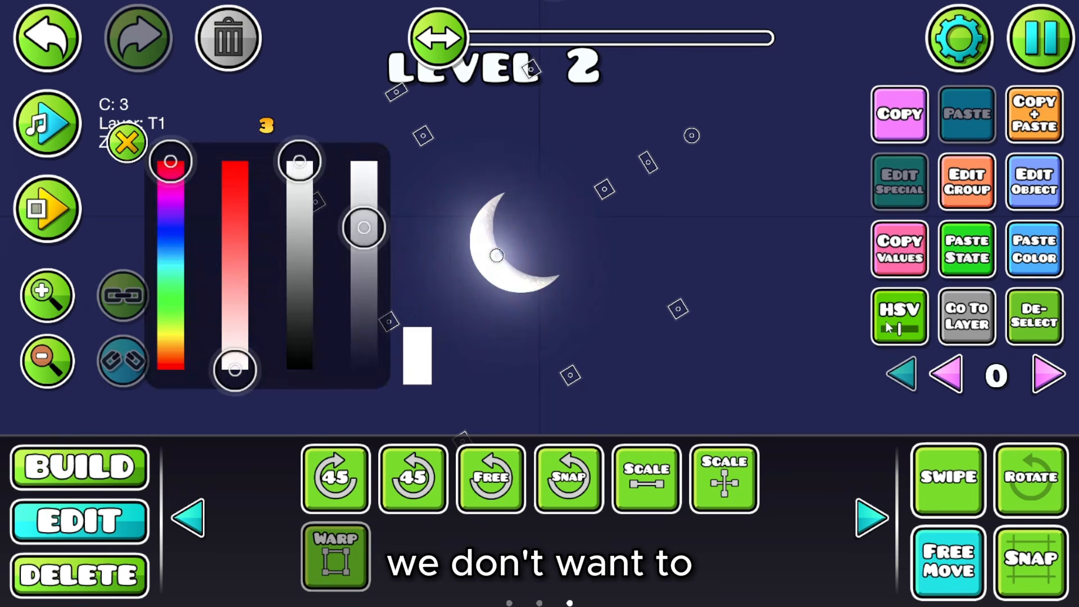
pyautogui.moveTo(258, 371); pyautogui.dragTo(243, 369)
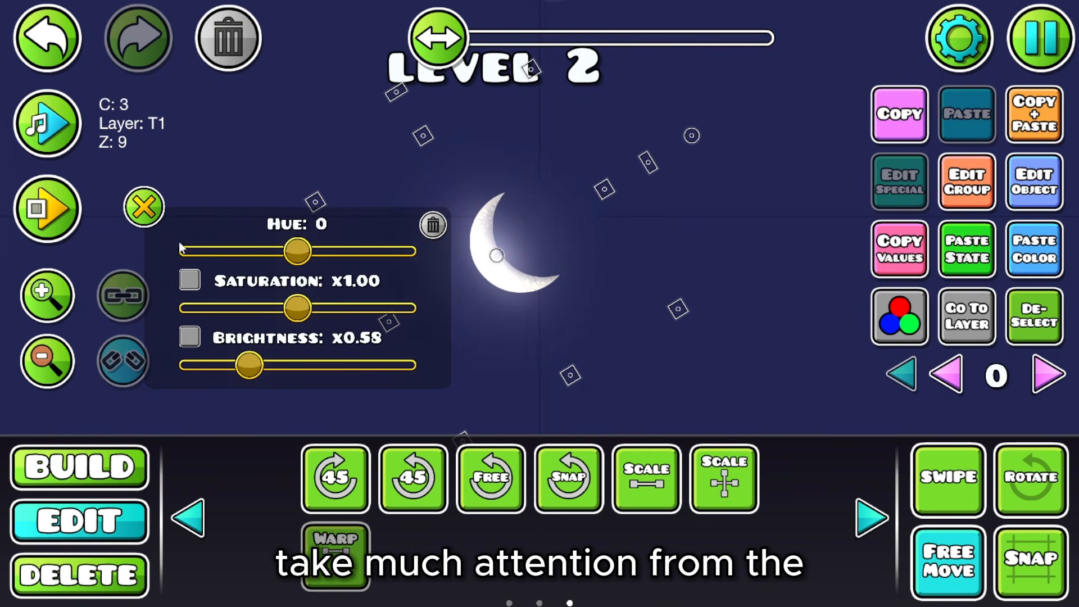
pyautogui.click(144, 201)
pyautogui.click(1034, 113)
pyautogui.click(45, 380)
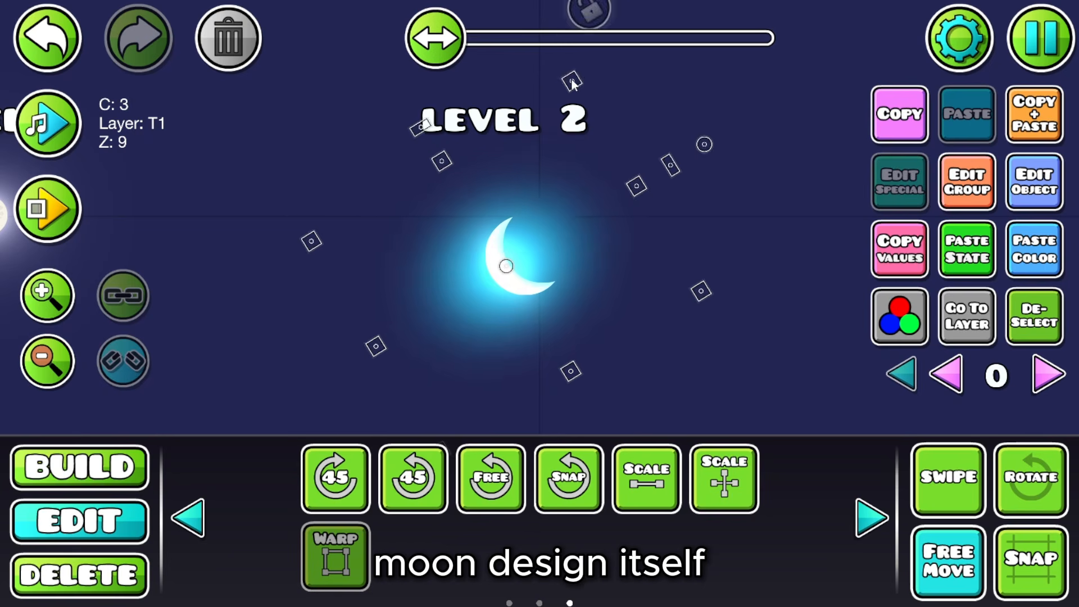
pyautogui.click(889, 320)
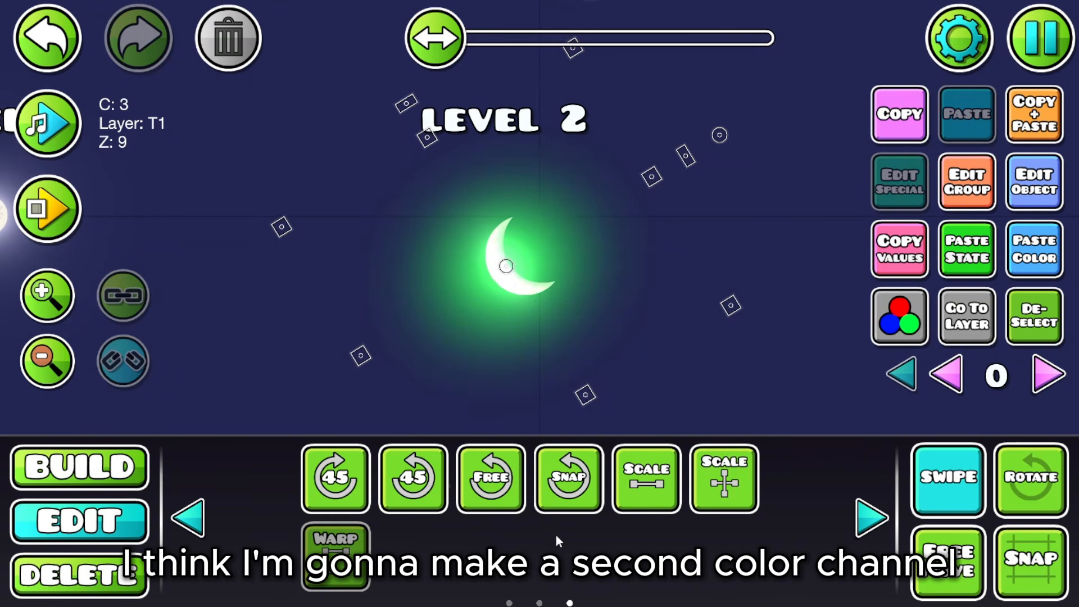
# Step: Assign the three glows to colour channel 6, set to copy channel 2
pyautogui.click(350, 542)
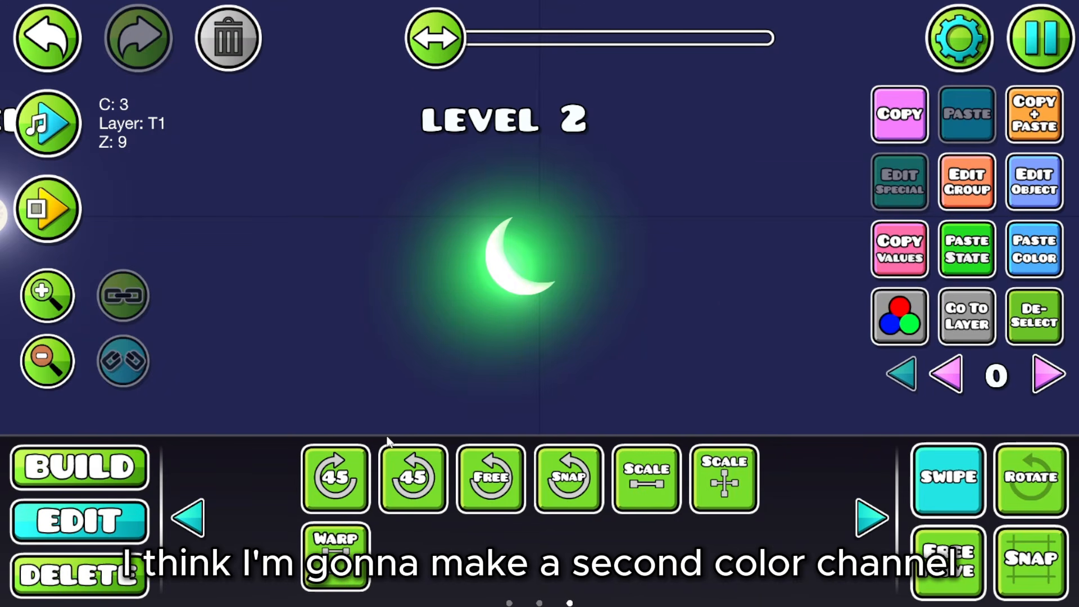
pyautogui.moveTo(397, 393); pyautogui.dragTo(673, 184)
pyautogui.click(1020, 185)
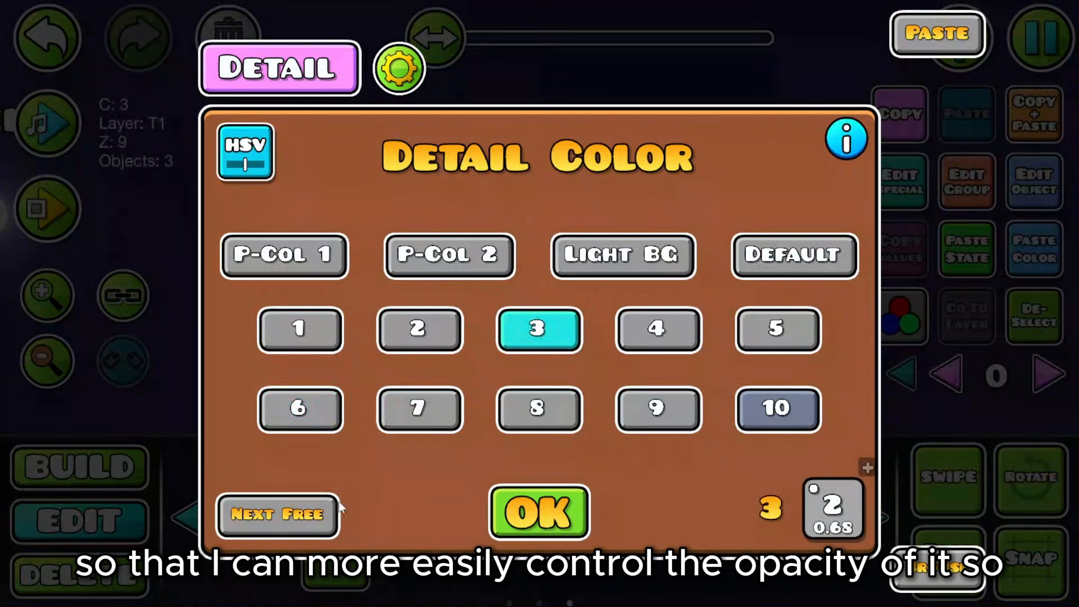
pyautogui.click(298, 407)
pyautogui.click(832, 506)
pyautogui.click(151, 435)
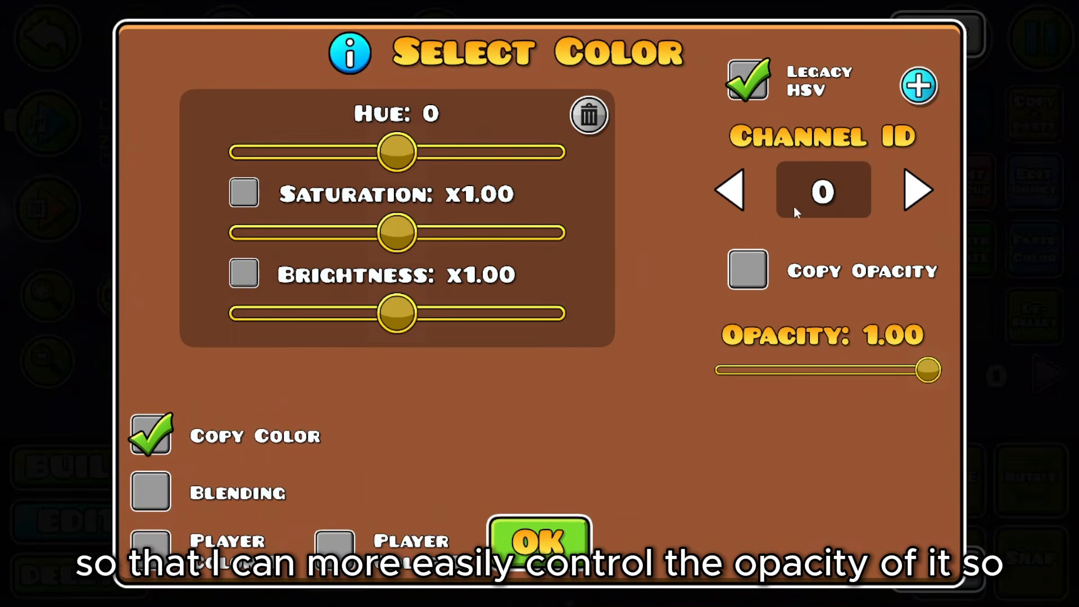
pyautogui.click(799, 209)
pyautogui.write('2')
pyautogui.click(570, 544)
pyautogui.click(568, 513)
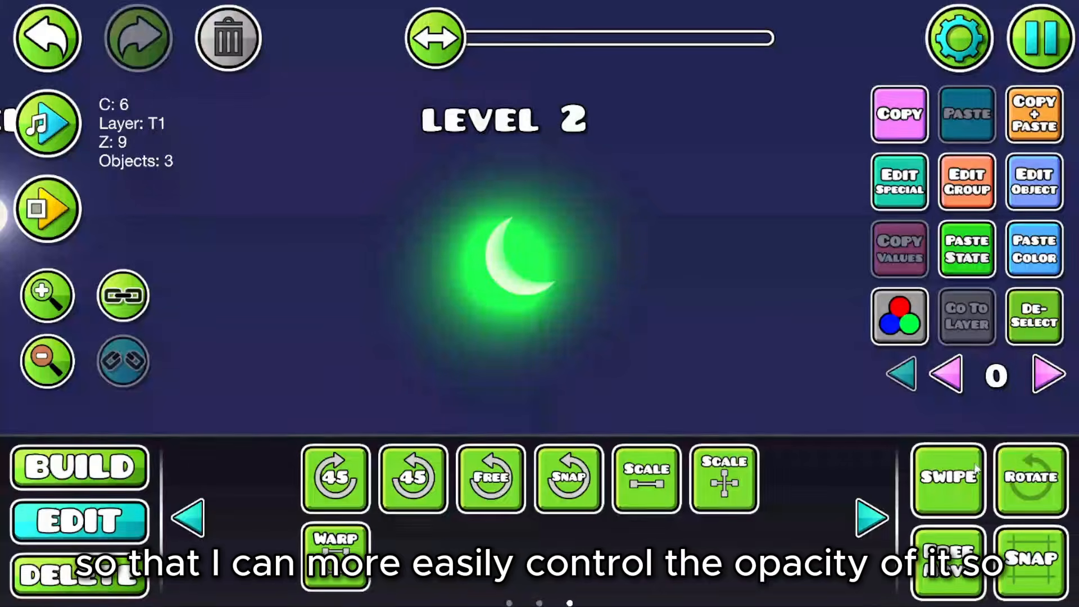
# Step: Lower channel 6's opacity to soften the glow into a faint halo
pyautogui.moveTo(354, 170); pyautogui.dragTo(365, 252)
pyautogui.moveTo(641, 302); pyautogui.dragTo(778, 291)
pyautogui.moveTo(360, 259); pyautogui.dragTo(362, 269)
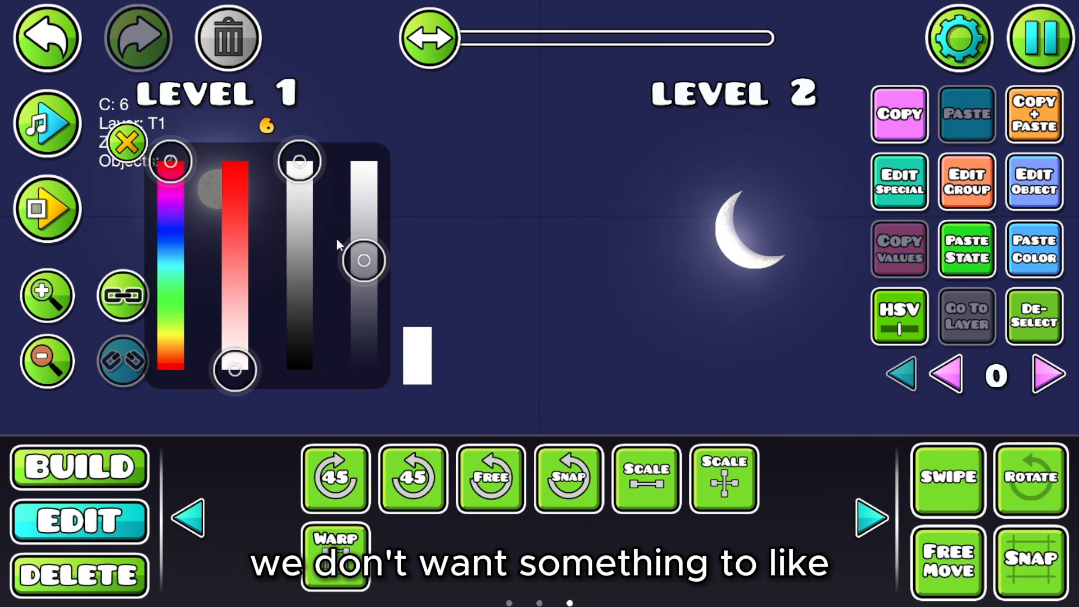
pyautogui.click(126, 141)
pyautogui.moveTo(500, 226); pyautogui.dragTo(350, 235)
# Step: Duplicate the moon's glow in place and move the copy to layer T2
pyautogui.click(573, 340)
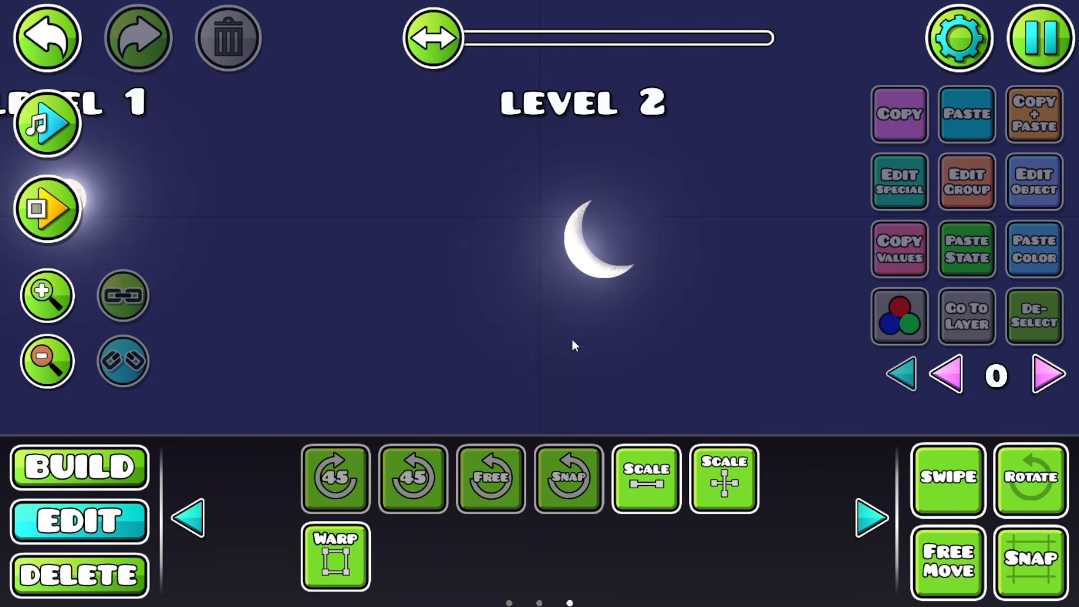
pyautogui.click(104, 579)
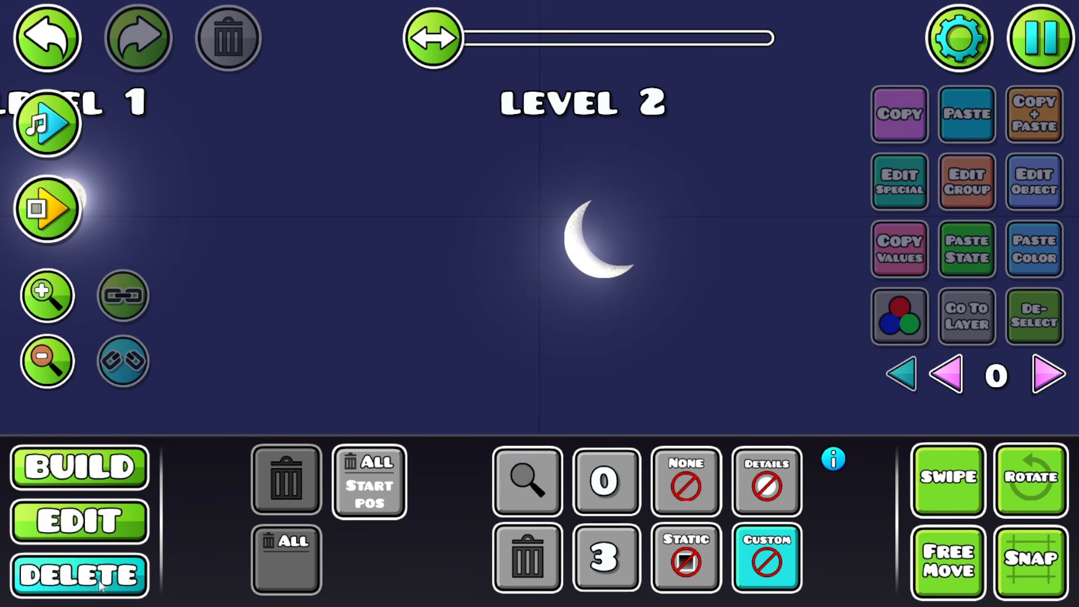
pyautogui.click(78, 521)
pyautogui.click(525, 306)
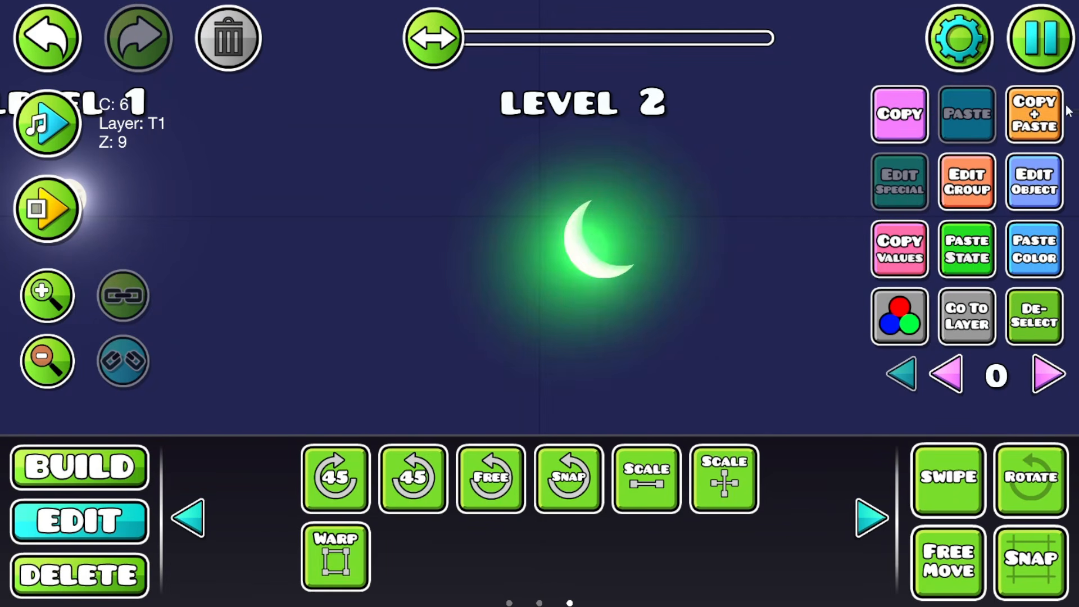
pyautogui.click(1036, 121)
pyautogui.click(361, 542)
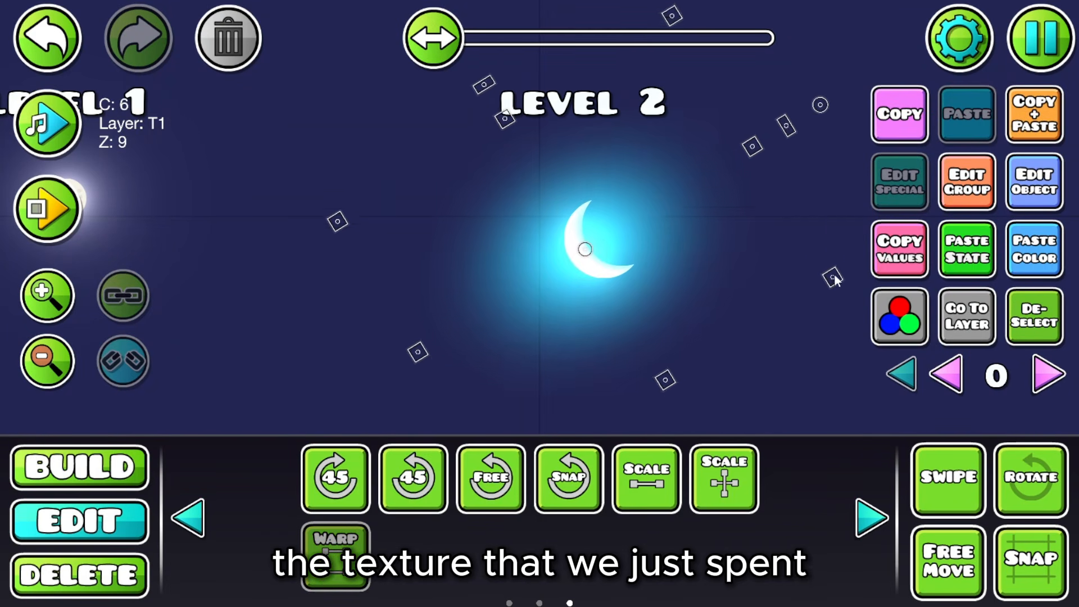
pyautogui.click(952, 194)
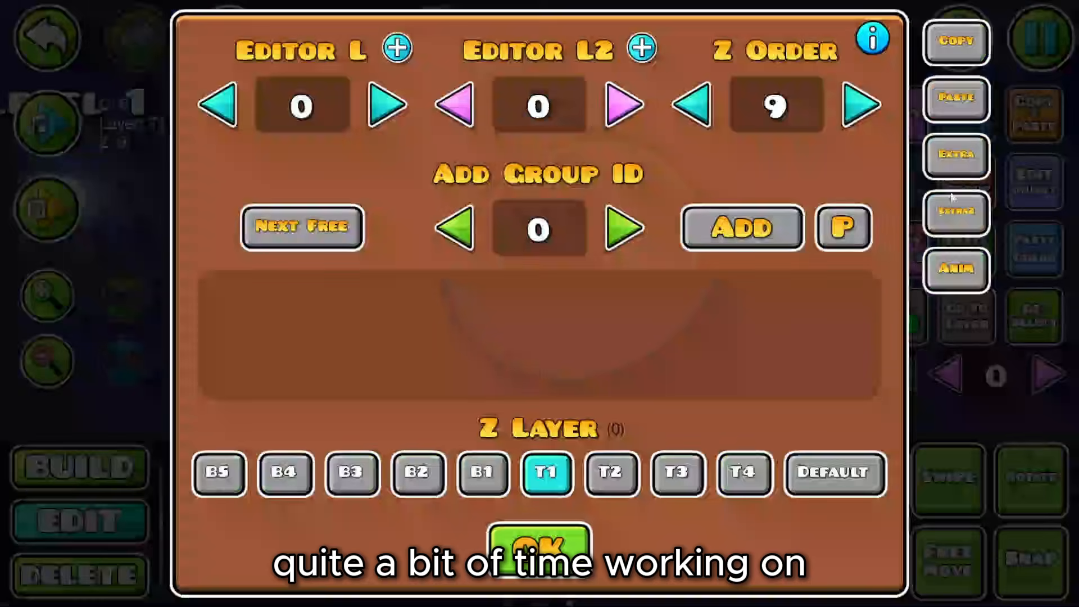
pyautogui.click(611, 473)
pyautogui.click(540, 546)
# Step: Deselect the glow and zoom in, centring the view on the crescent moon
pyautogui.click(1028, 320)
pyautogui.moveTo(771, 318); pyautogui.dragTo(587, 316)
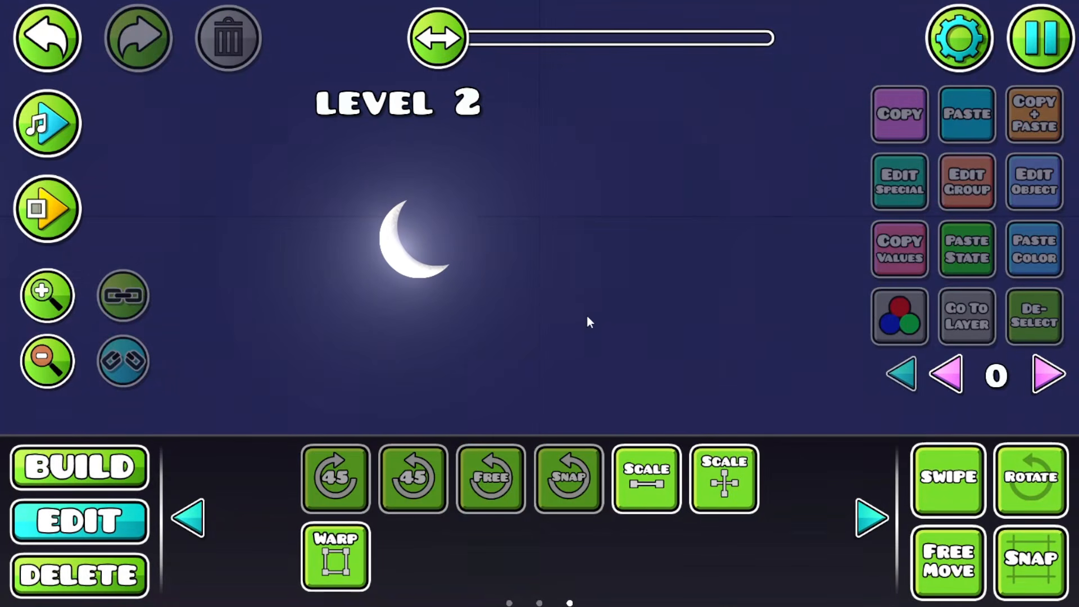
pyautogui.click(40, 294)
pyautogui.click(40, 294)
pyautogui.click(40, 294)
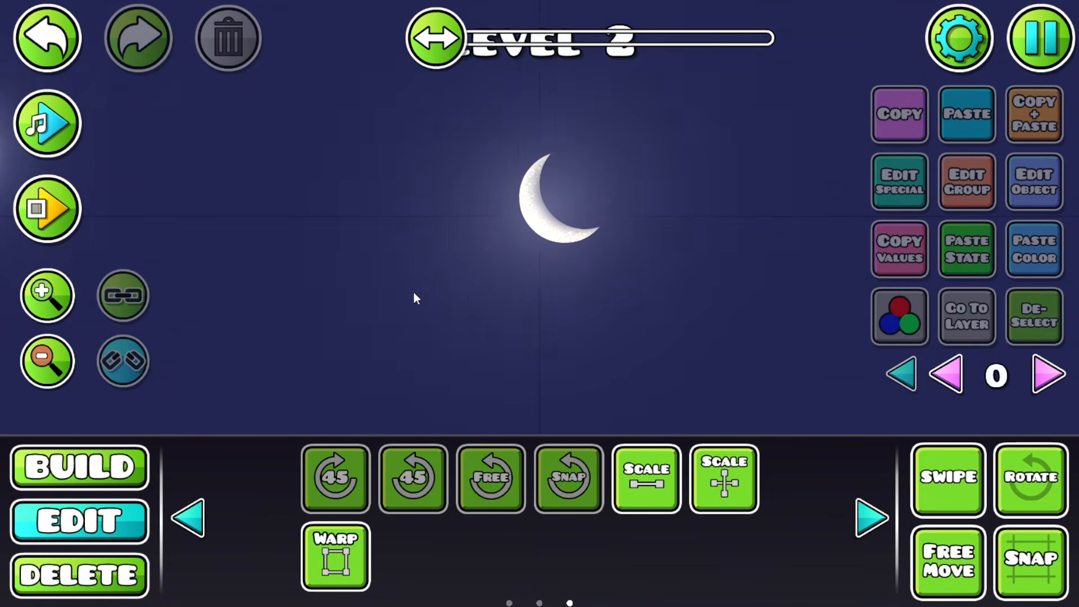
pyautogui.moveTo(414, 293); pyautogui.dragTo(496, 298)
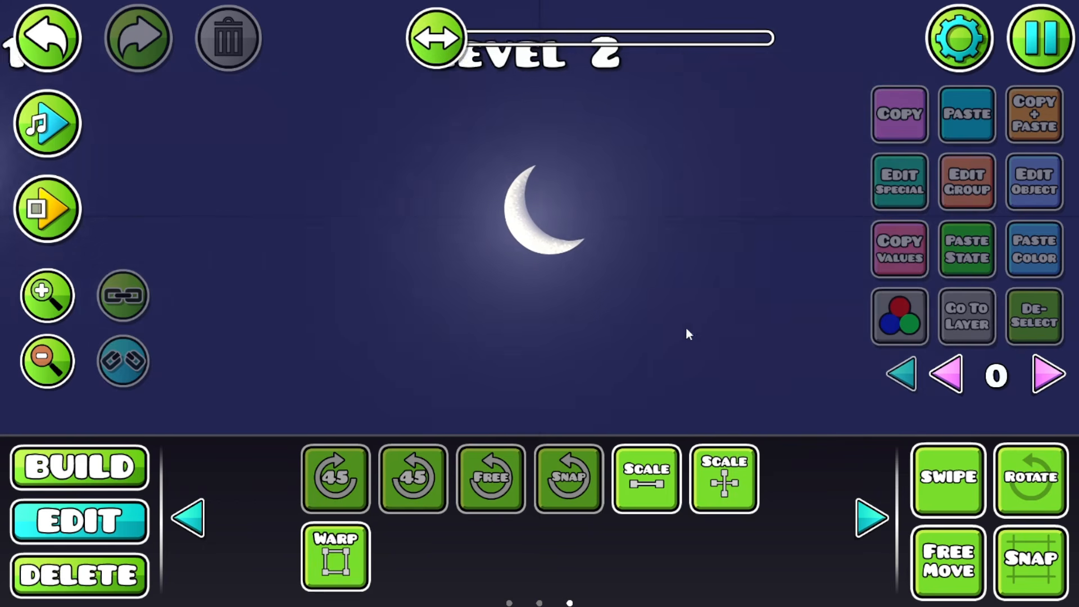
pyautogui.moveTo(598, 218); pyautogui.dragTo(456, 218)
pyautogui.click(61, 303)
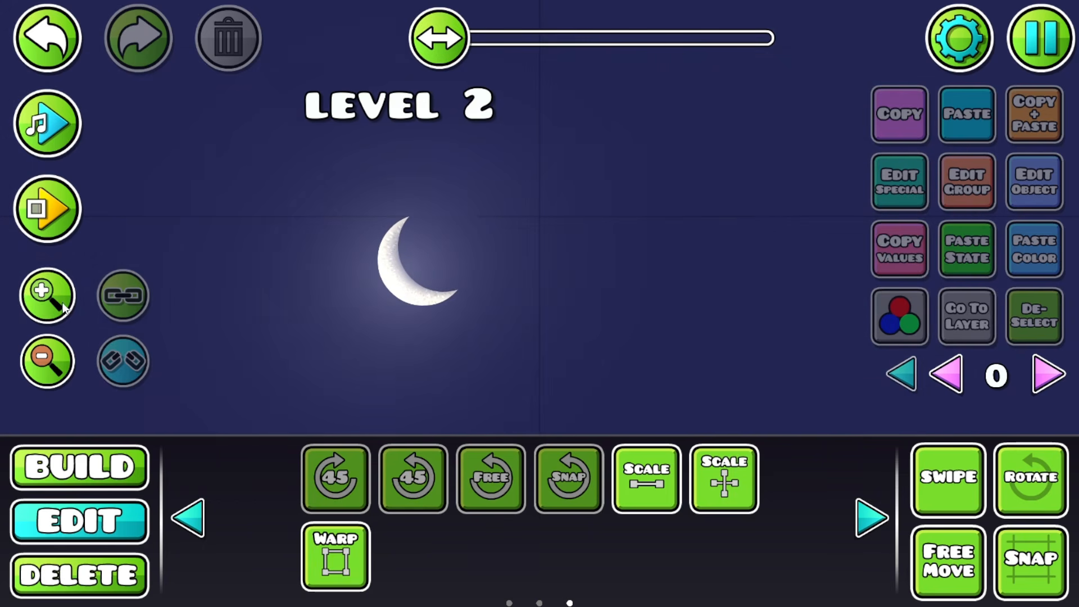
pyautogui.click(61, 304)
# Step: Pan around the crescent, then swipe-select and deselect its three pieces
pyautogui.moveTo(506, 301); pyautogui.dragTo(723, 304)
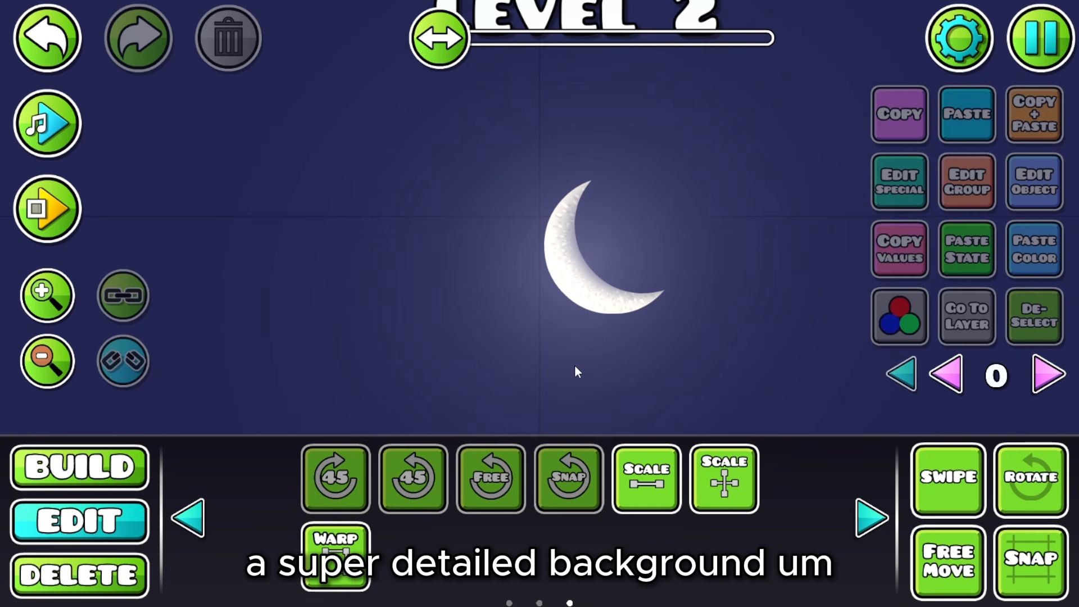
pyautogui.moveTo(635, 313); pyautogui.dragTo(490, 335)
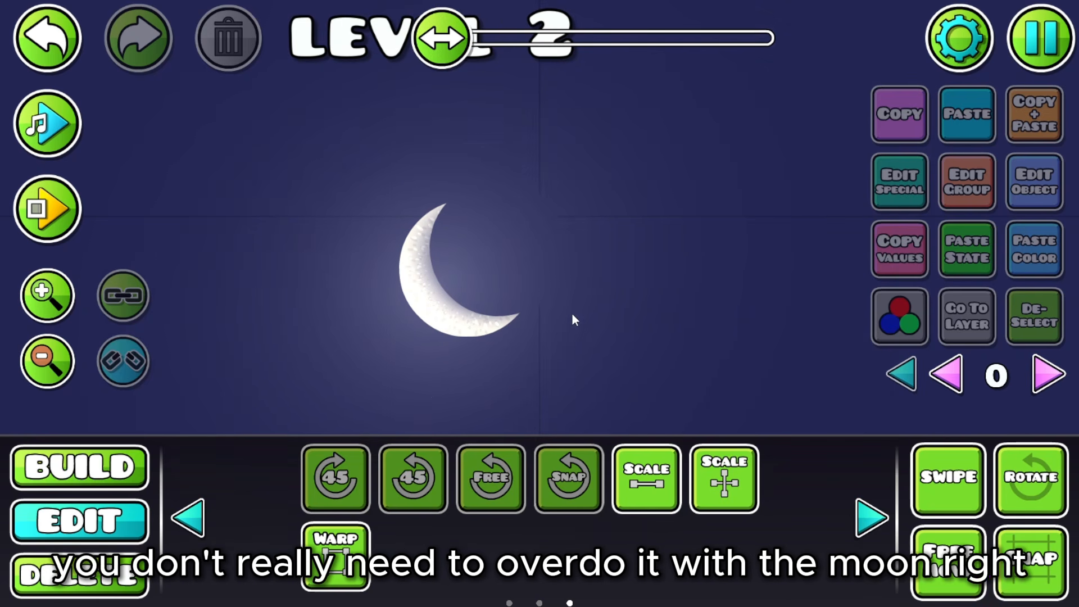
pyautogui.moveTo(574, 320); pyautogui.dragTo(509, 310)
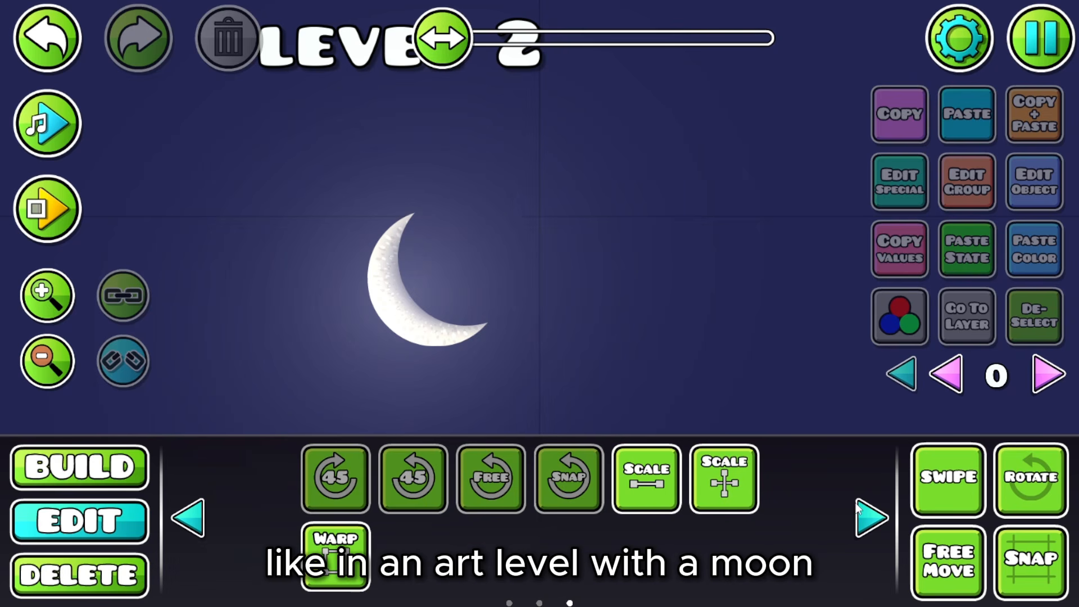
pyautogui.click(930, 487)
pyautogui.moveTo(353, 387); pyautogui.dragTo(609, 215)
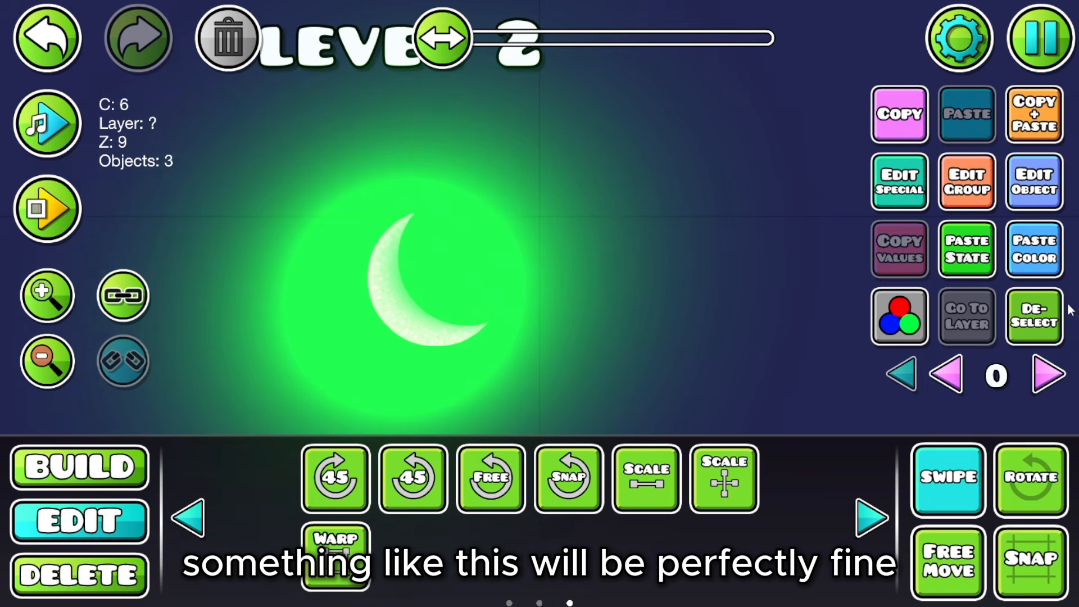
pyautogui.click(1040, 318)
pyautogui.click(949, 478)
# Step: Clear the delete filter, zoom out over the sky, and return to Build mode
pyautogui.click(79, 575)
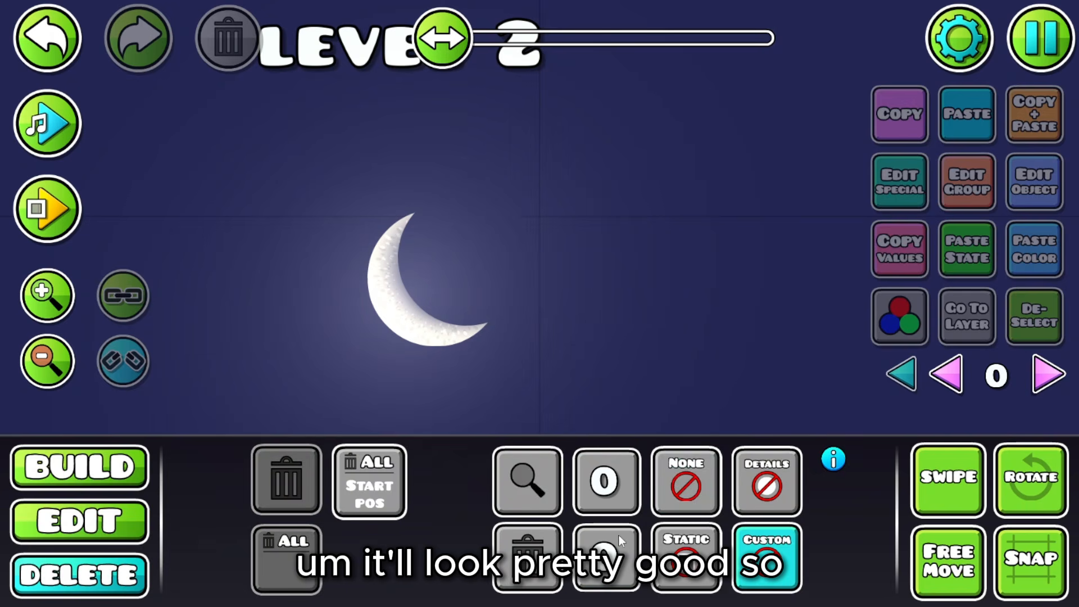
pyautogui.click(669, 483)
pyautogui.click(79, 521)
pyautogui.click(41, 372)
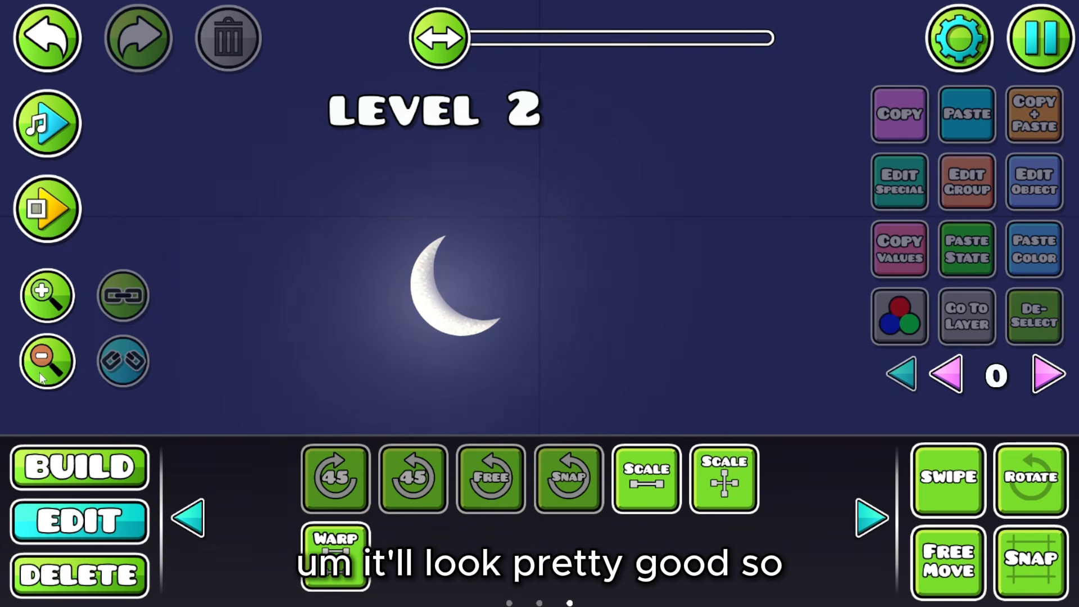
pyautogui.click(40, 373)
pyautogui.moveTo(447, 315); pyautogui.dragTo(275, 334)
pyautogui.click(104, 481)
pyautogui.click(457, 409)
# Step: Place a text object reading 'level 3' in the sky right of the moon
pyautogui.click(335, 557)
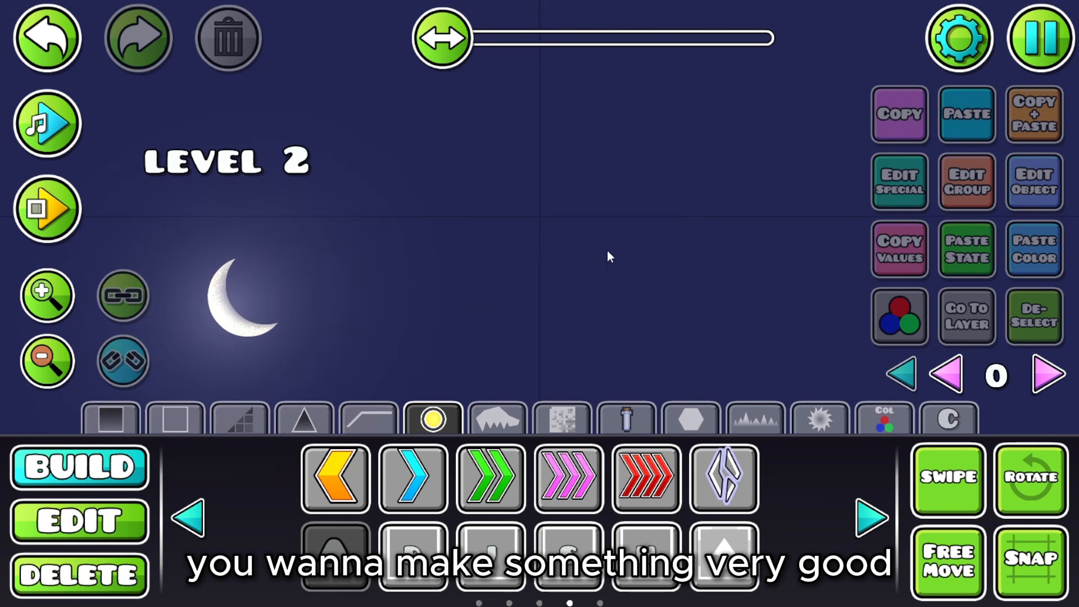
pyautogui.moveTo(817, 202); pyautogui.dragTo(542, 237)
pyautogui.click(542, 237)
pyautogui.press('w')
pyautogui.press('d')
pyautogui.click(1035, 181)
pyautogui.write('level 3')
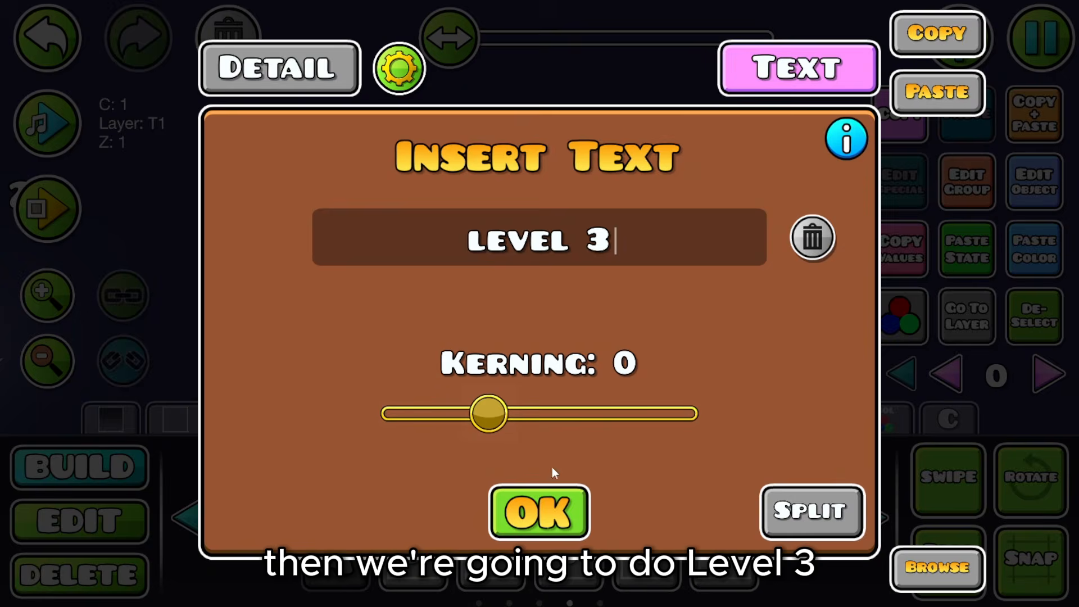
pyautogui.click(543, 509)
# Step: Zoom out to compare with earlier moons and delete a stray text object
pyautogui.click(746, 416)
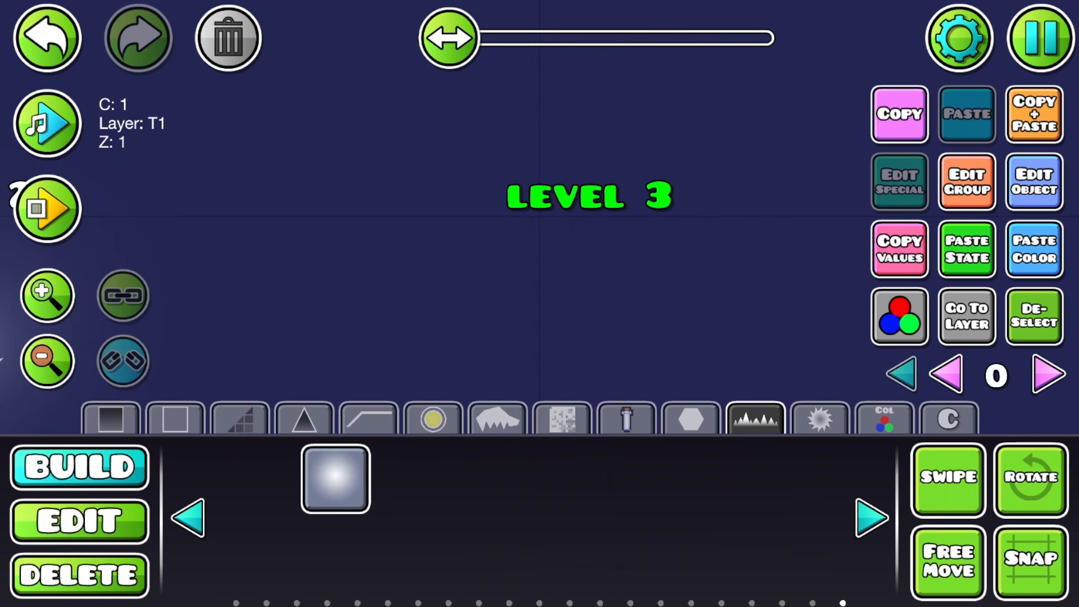
pyautogui.click(47, 361)
pyautogui.click(47, 362)
pyautogui.click(47, 361)
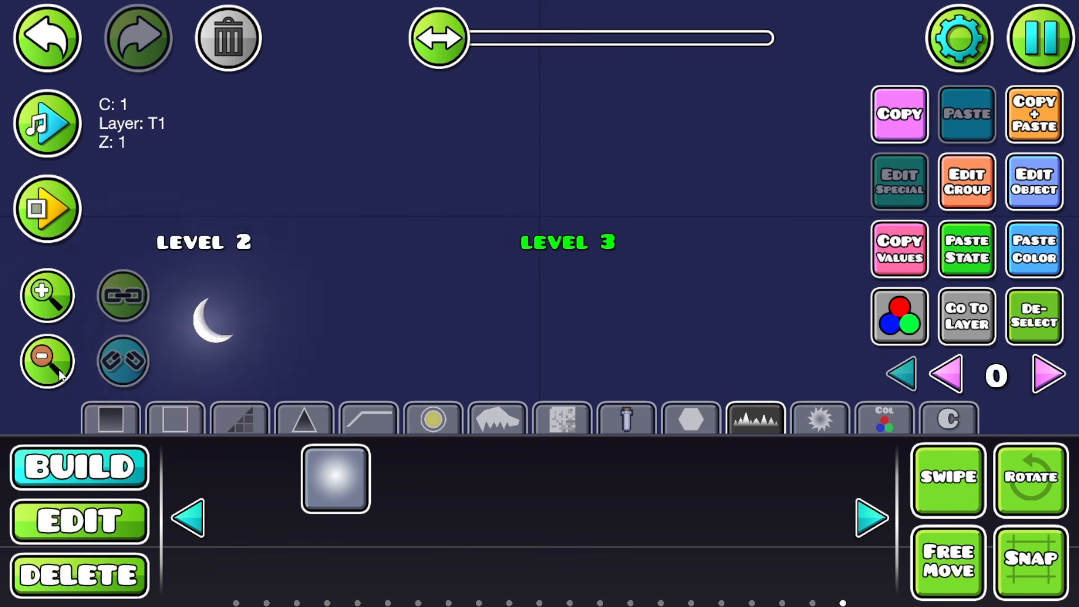
pyautogui.moveTo(439, 335); pyautogui.dragTo(401, 271)
pyautogui.click(77, 298)
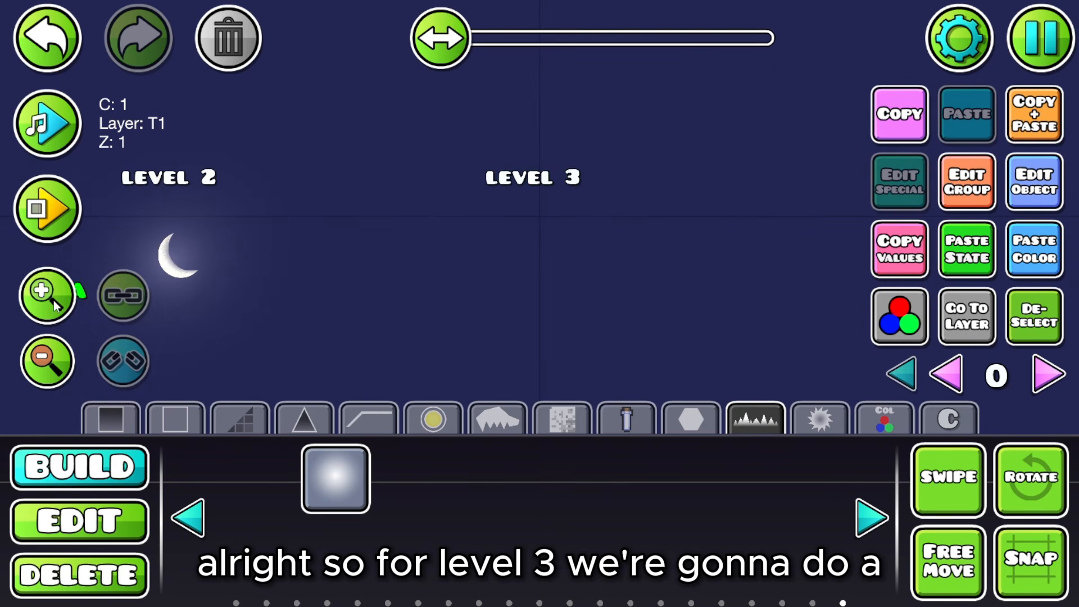
pyautogui.click(53, 300)
pyautogui.click(53, 301)
pyautogui.moveTo(298, 295); pyautogui.dragTo(492, 332)
pyautogui.click(228, 46)
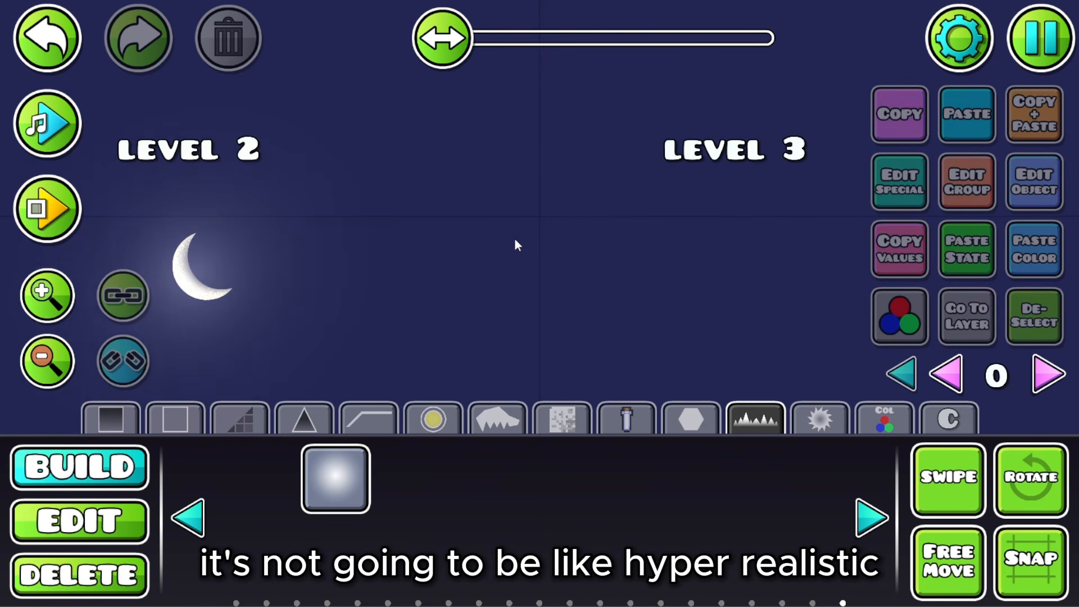
pyautogui.moveTo(515, 239); pyautogui.dragTo(282, 249)
# Step: Page forward through the object palette to the quarter-circle piece
pyautogui.click(866, 525)
pyautogui.click(865, 528)
pyautogui.click(865, 528)
pyautogui.click(866, 527)
pyautogui.click(866, 528)
pyautogui.click(865, 528)
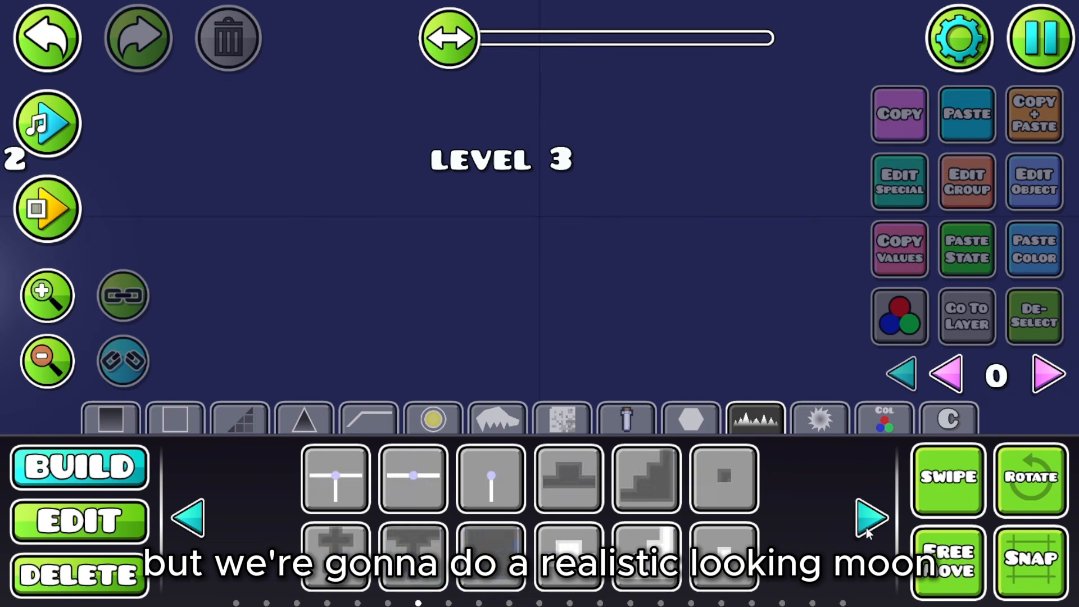
pyautogui.click(866, 528)
pyautogui.click(866, 528)
pyautogui.click(865, 528)
pyautogui.click(866, 528)
pyautogui.click(866, 528)
pyautogui.click(866, 528)
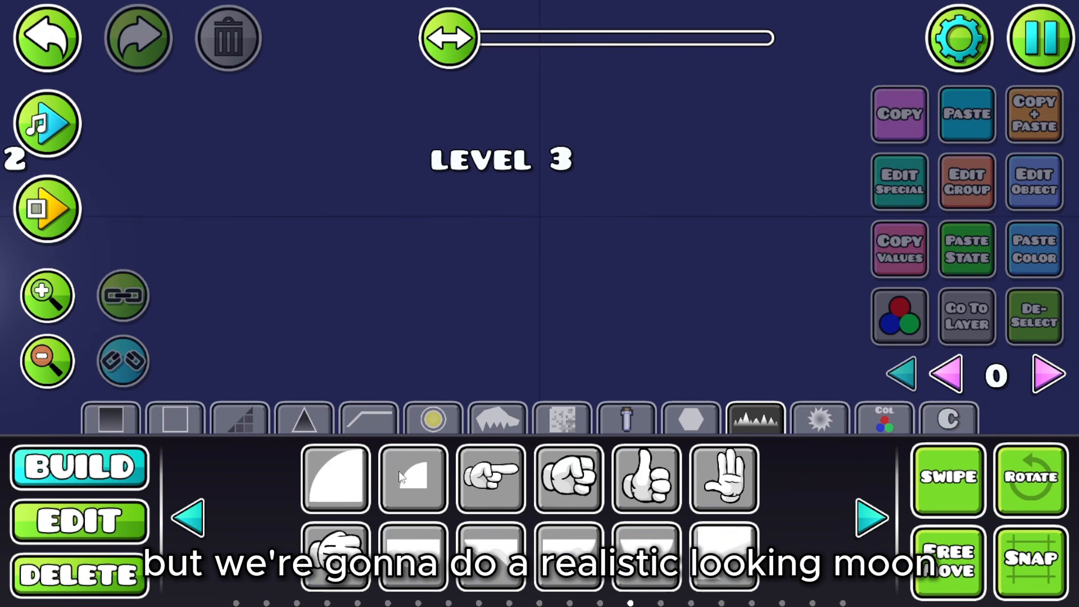
# Step: Build a circle below the LEVEL 3 title from four rotated quarter-circle pieces
pyautogui.click(413, 478)
pyautogui.click(337, 477)
pyautogui.click(509, 249)
pyautogui.click(1011, 135)
pyautogui.press('d')
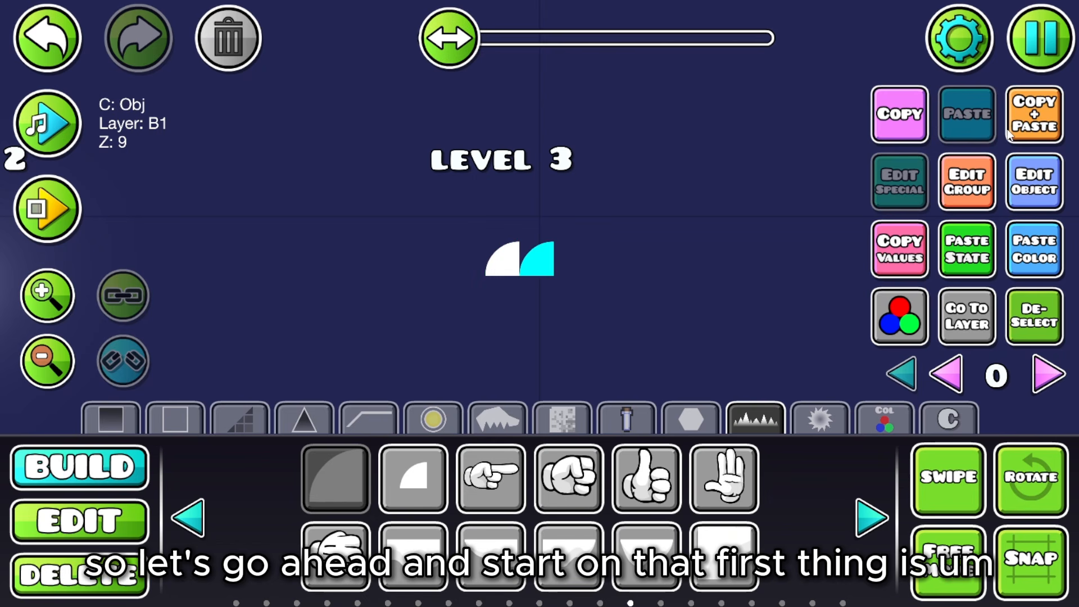
pyautogui.press('q')
pyautogui.press('q')
pyautogui.press('q')
pyautogui.click(1010, 135)
pyautogui.press('s')
pyautogui.press('q')
pyautogui.press('q')
pyautogui.press('q')
pyautogui.click(1010, 135)
pyautogui.press('a')
pyautogui.press('q')
pyautogui.press('q')
pyautogui.press('q')
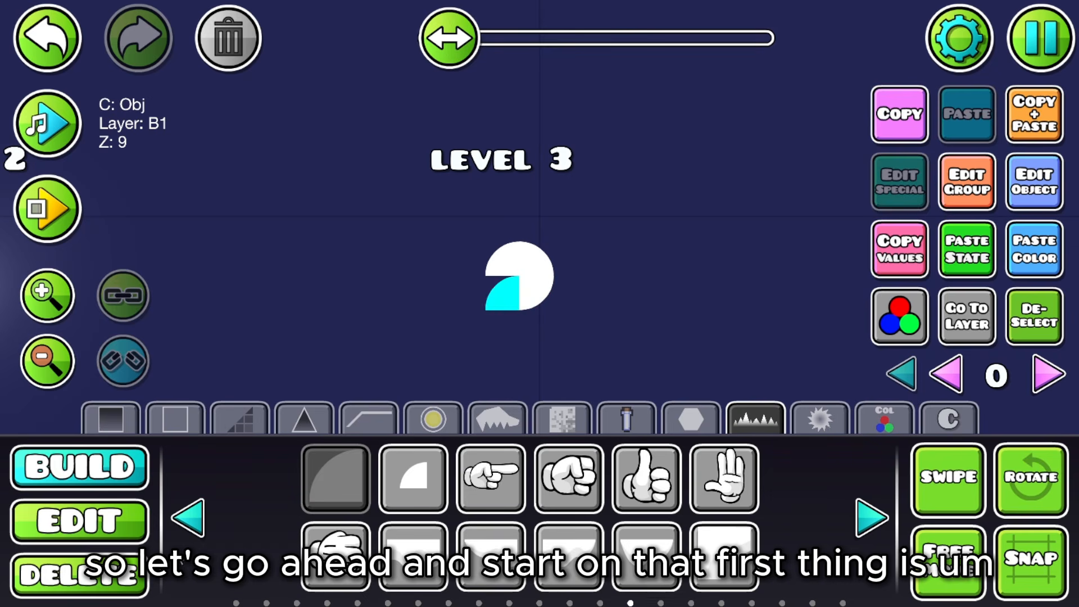
# Step: Select all four quarters and colour them with channel 8 set to pale blue B6D6FF
pyautogui.click(85, 528)
pyautogui.click(937, 480)
pyautogui.moveTo(474, 318); pyautogui.dragTo(566, 276)
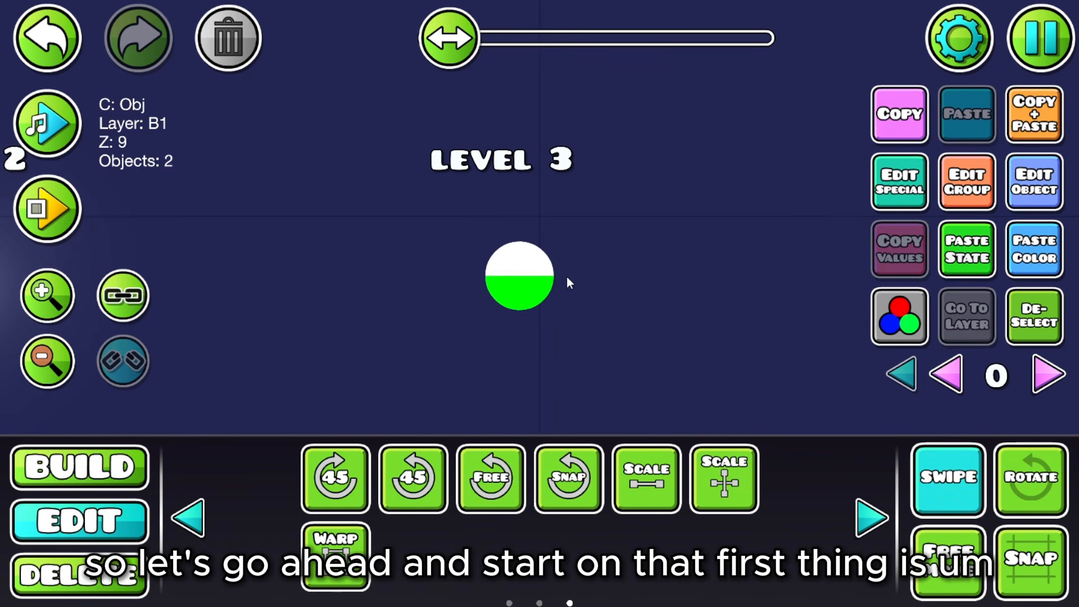
pyautogui.moveTo(471, 279); pyautogui.dragTo(562, 239)
pyautogui.click(1058, 185)
pyautogui.click(539, 409)
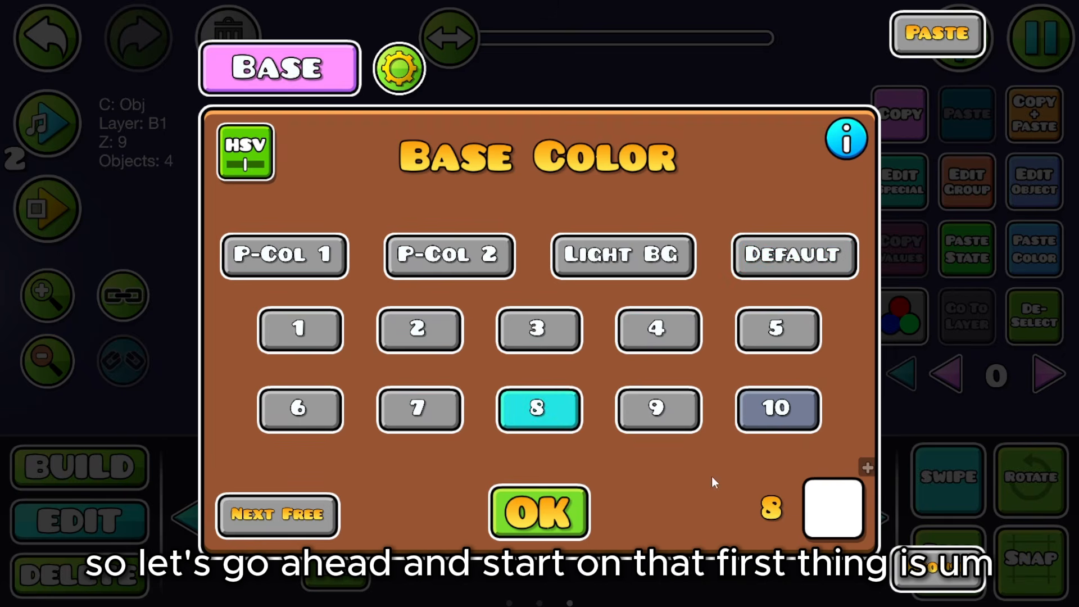
pyautogui.click(832, 508)
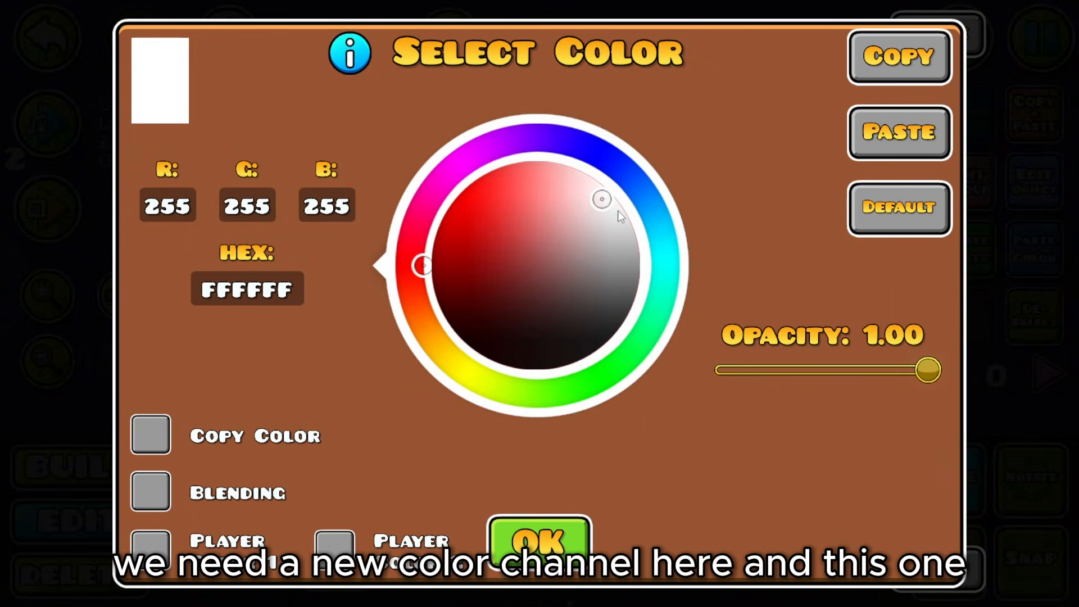
pyautogui.click(634, 201)
pyautogui.moveTo(487, 224); pyautogui.dragTo(572, 196)
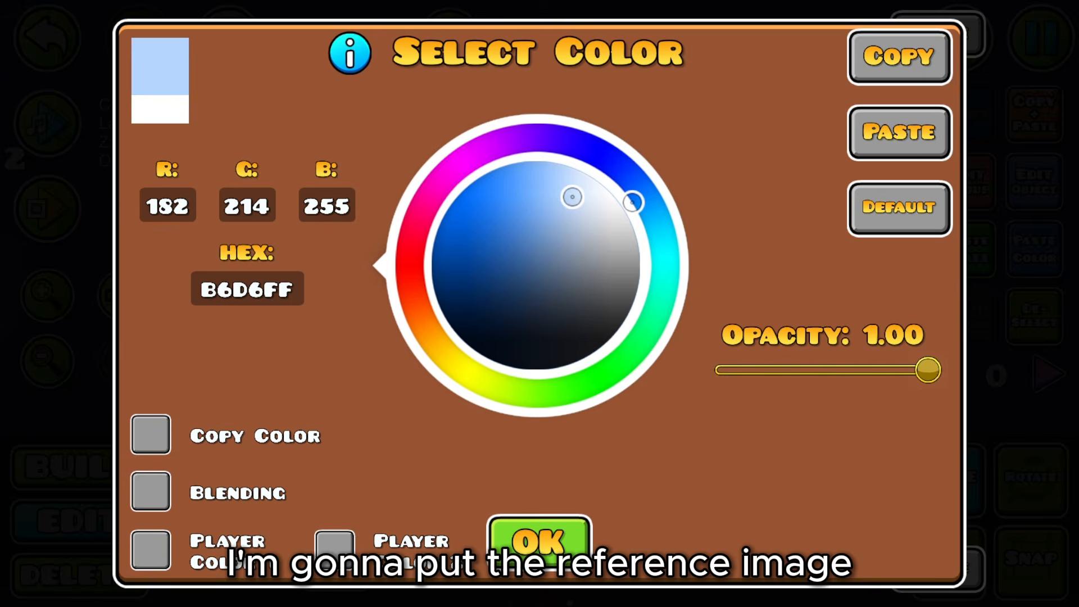
pyautogui.click(540, 550)
pyautogui.click(539, 551)
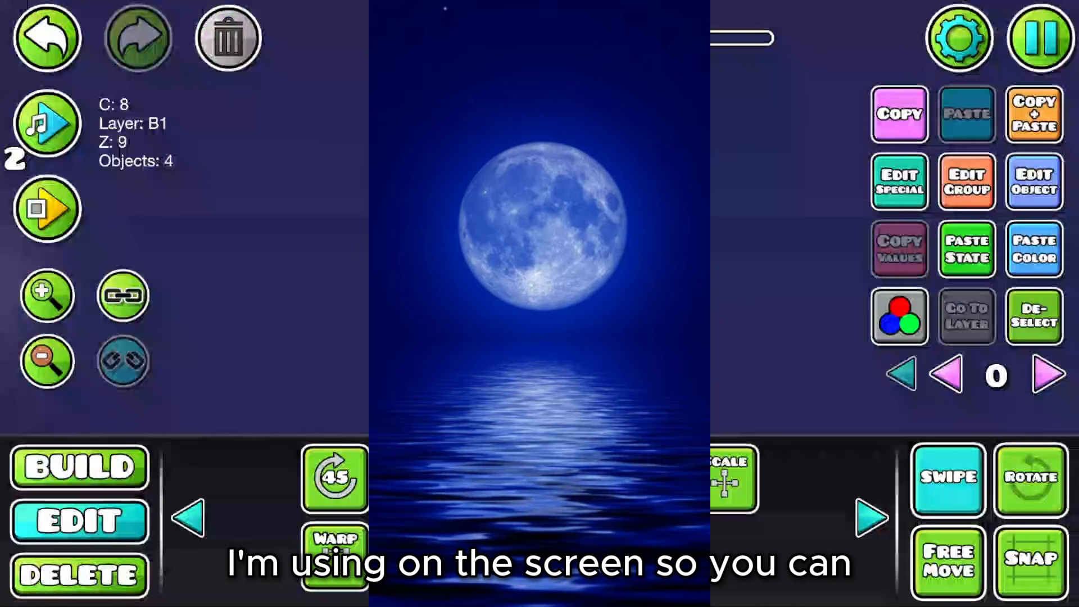
# Step: Deselect the circle, turn off multi-select, and return to Build mode
pyautogui.click(1035, 317)
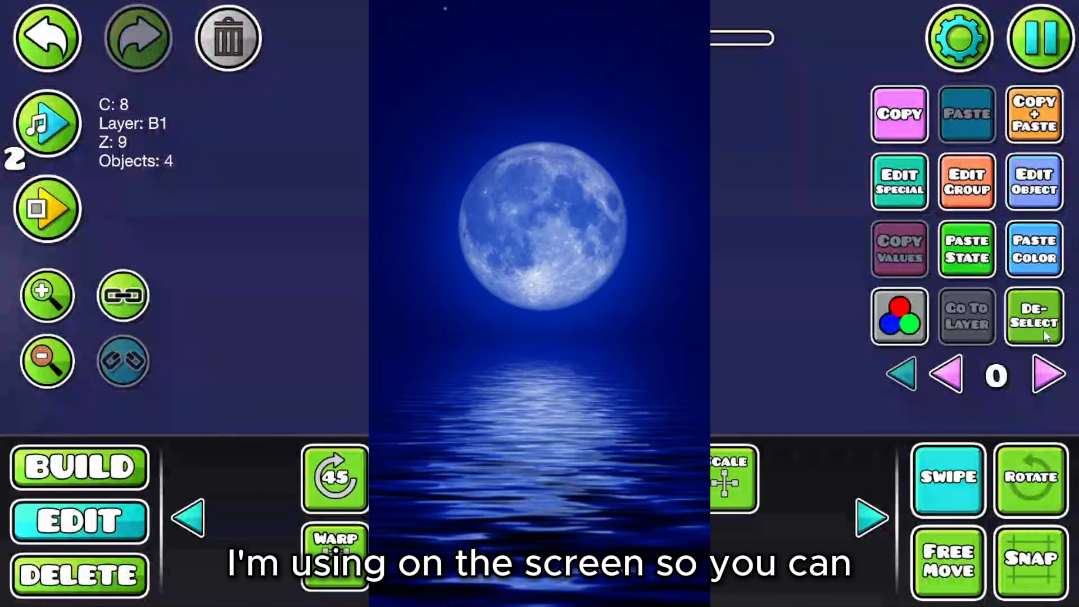
pyautogui.click(938, 466)
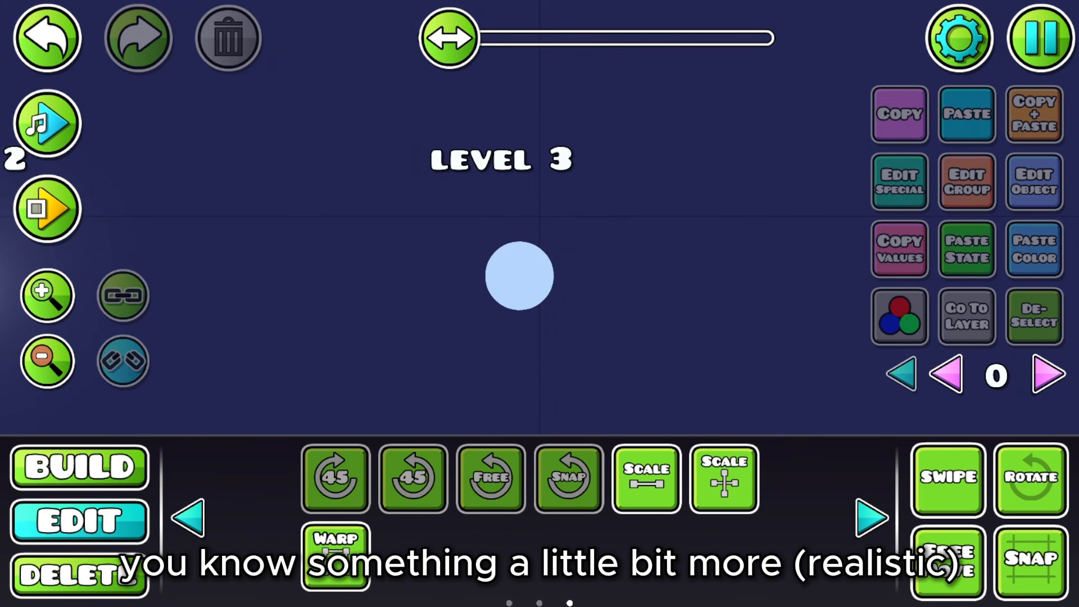
pyautogui.click(135, 476)
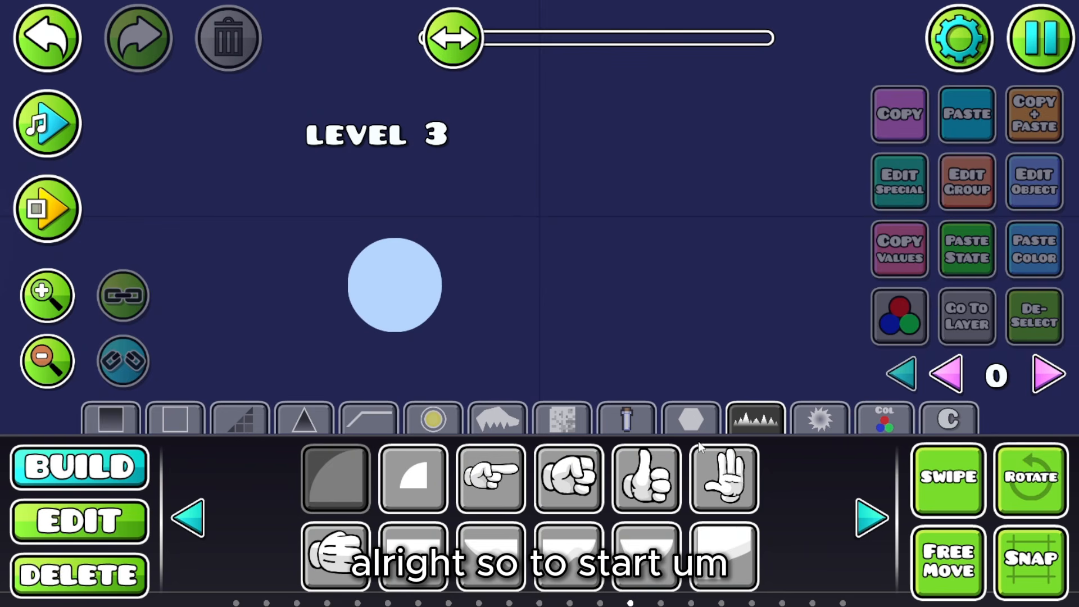
# Step: Move all four circle pieces back to layer B5 in Edit Group
pyautogui.click(690, 421)
pyautogui.click(122, 530)
pyautogui.click(928, 476)
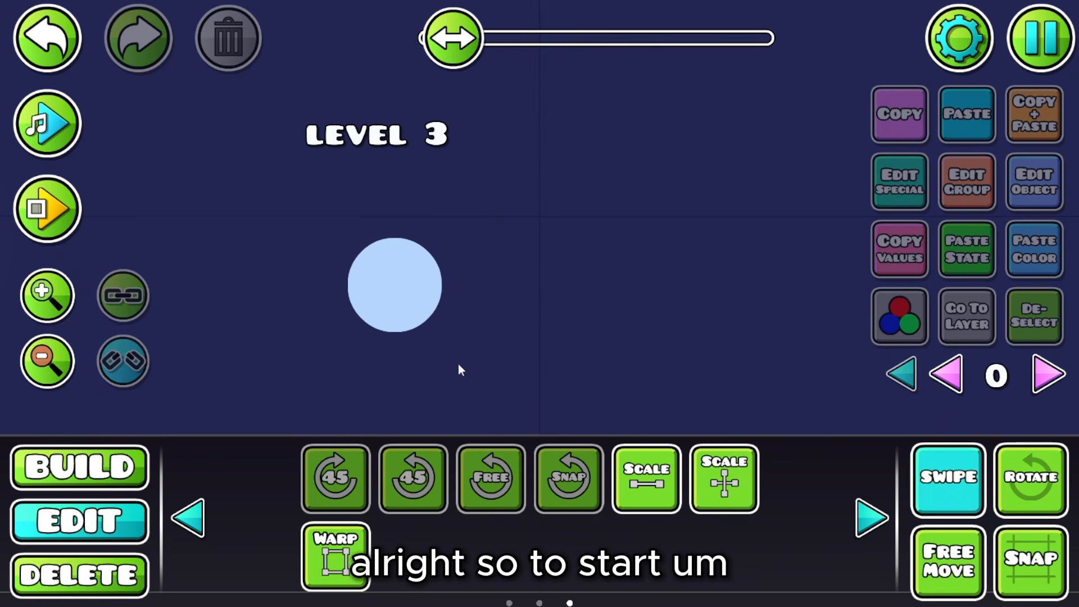
pyautogui.moveTo(339, 346); pyautogui.dragTo(453, 231)
pyautogui.click(970, 190)
pyautogui.click(285, 472)
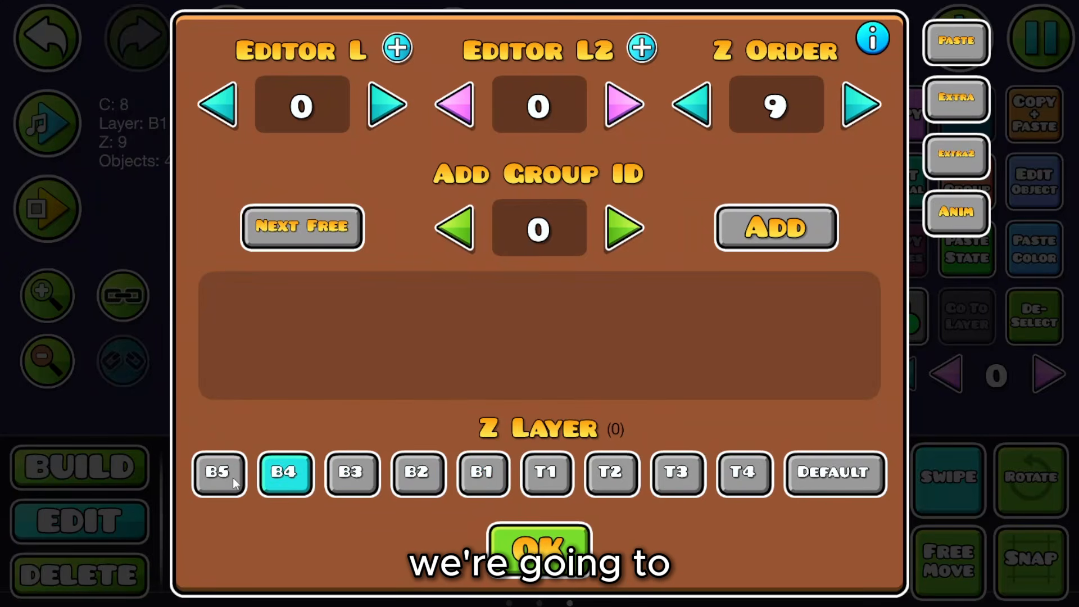
pyautogui.click(219, 472)
pyautogui.click(540, 548)
pyautogui.click(1034, 331)
# Step: Place a sparkle particle right of the circle and duplicate it just below
pyautogui.click(138, 482)
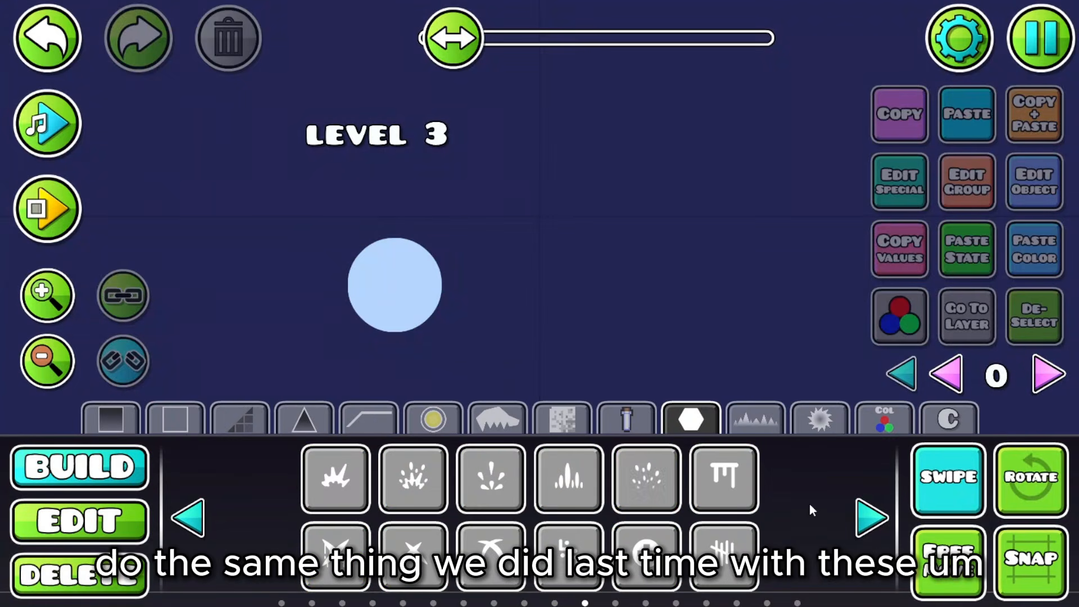
pyautogui.click(647, 478)
pyautogui.click(686, 268)
pyautogui.click(923, 476)
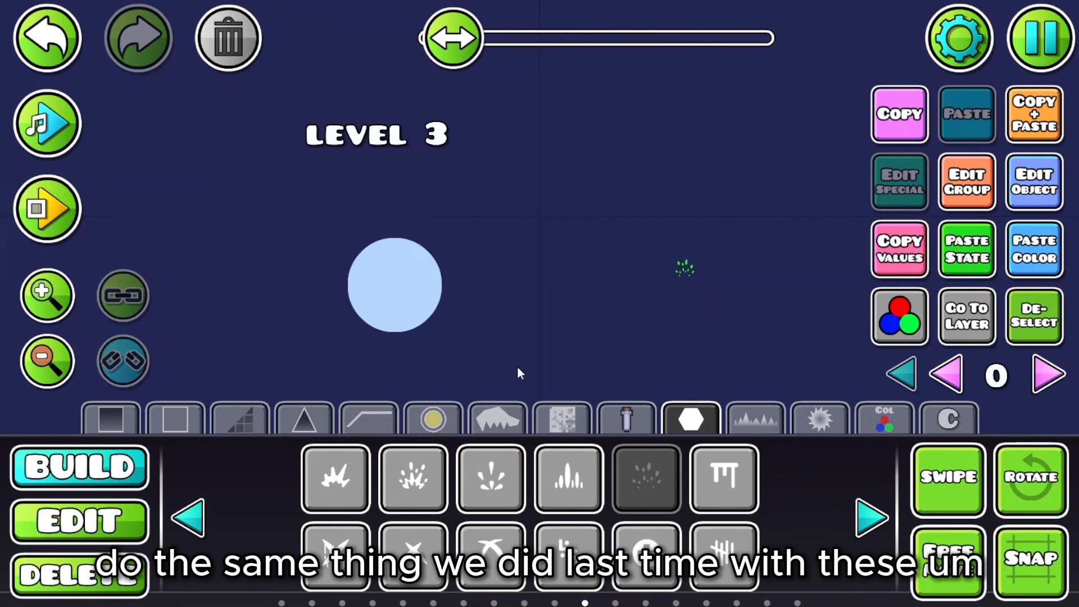
pyautogui.click(1040, 119)
pyautogui.press('s')
pyautogui.press('s')
pyautogui.press('s')
pyautogui.press('s')
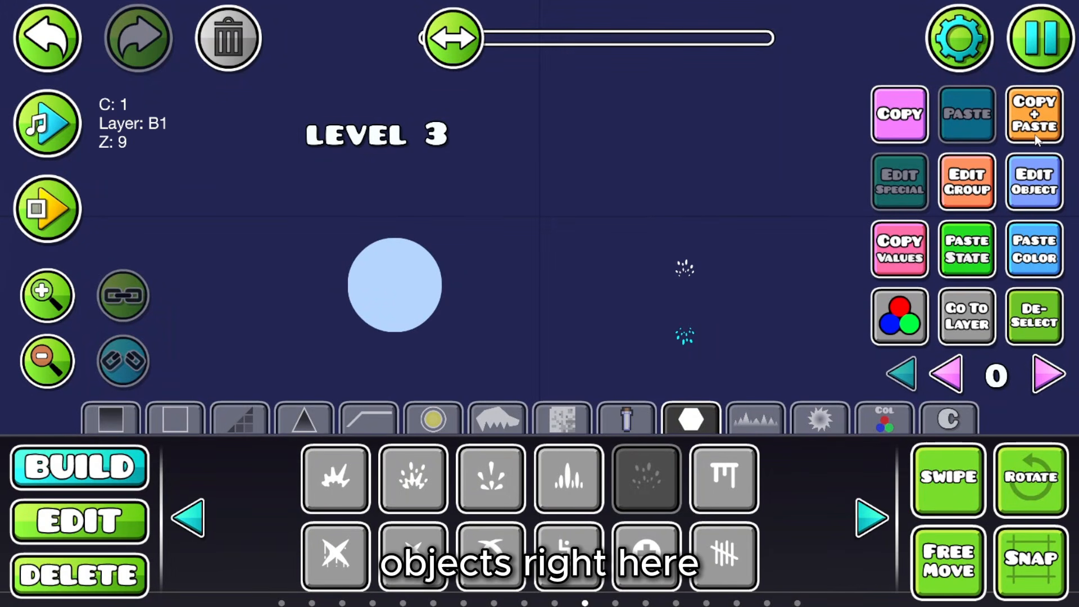
pyautogui.moveTo(740, 257); pyautogui.dragTo(657, 178)
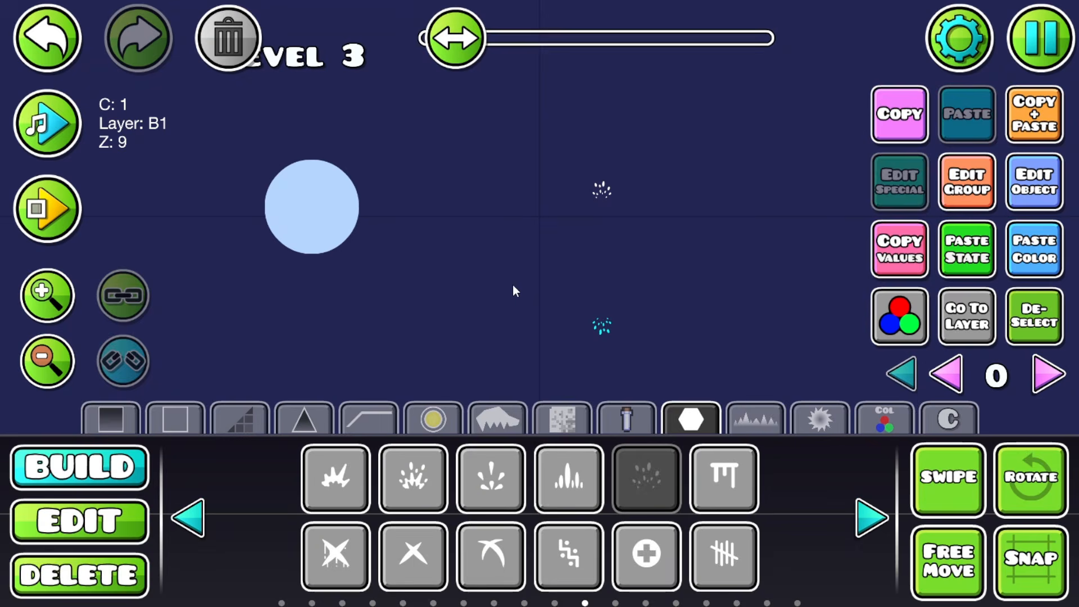
# Step: Duplicate the sparkle pair rotated 90° into a full ring of 32 particles
pyautogui.click(108, 512)
pyautogui.click(919, 501)
pyautogui.click(601, 195)
pyautogui.click(1028, 114)
pyautogui.press('e')
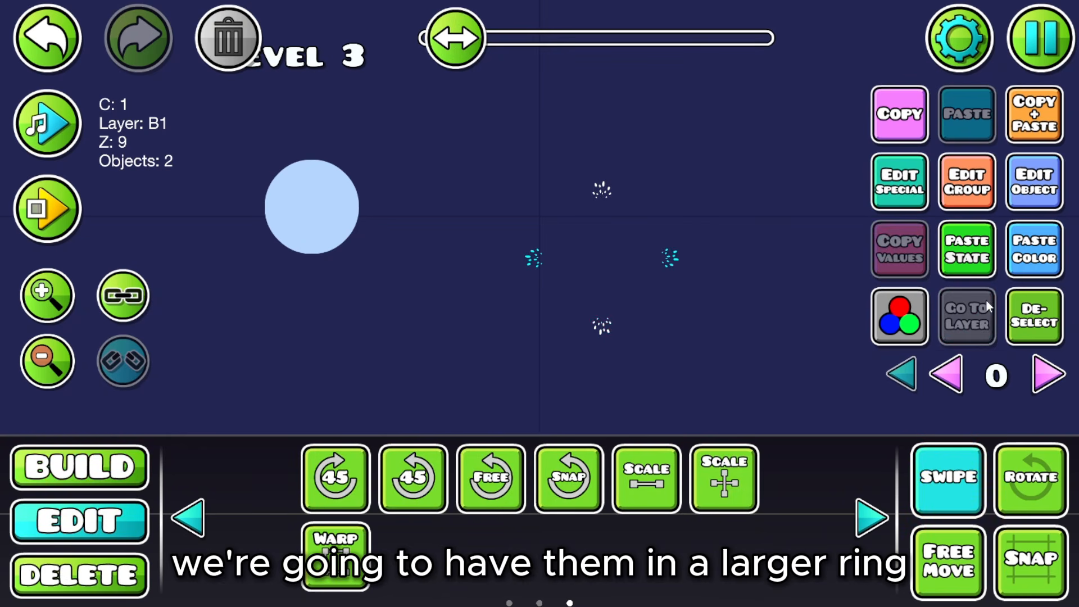
pyautogui.click(1013, 316)
pyautogui.moveTo(506, 346); pyautogui.dragTo(714, 174)
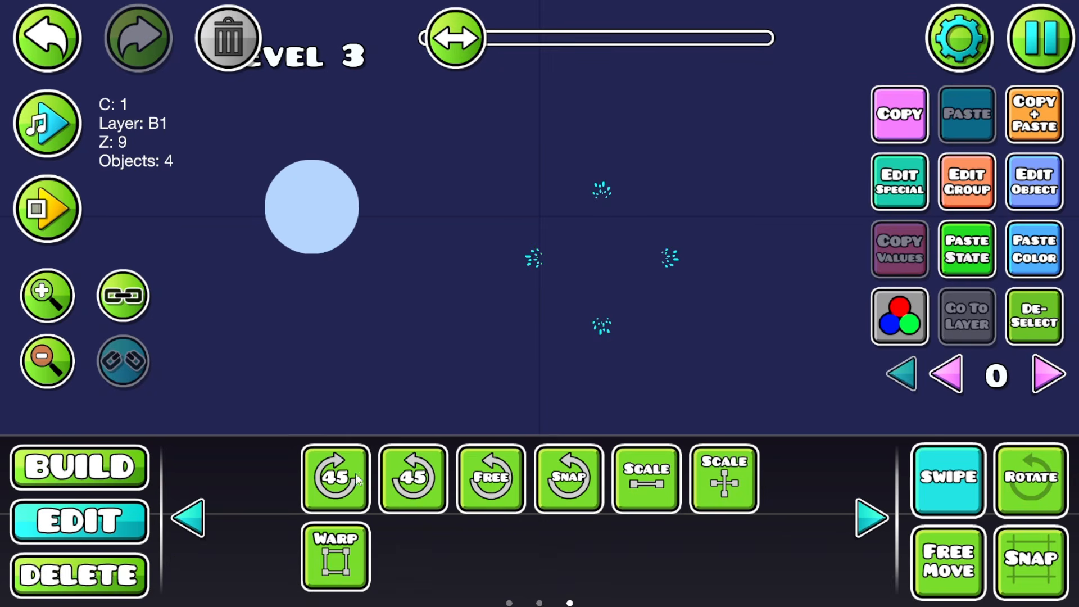
pyautogui.click(971, 556)
pyautogui.click(972, 555)
pyautogui.click(958, 495)
pyautogui.moveTo(523, 354); pyautogui.dragTo(721, 188)
# Step: Nudge the particle ring left and up, then set it to layer B4 behind the moon
pyautogui.click(958, 461)
pyautogui.press('a')
pyautogui.press('a')
pyautogui.moveTo(695, 312); pyautogui.dragTo(727, 316)
pyautogui.press('a')
pyautogui.press('a')
pyautogui.press('a')
pyautogui.press('a')
pyautogui.press('a')
pyautogui.press('a')
pyautogui.press('a')
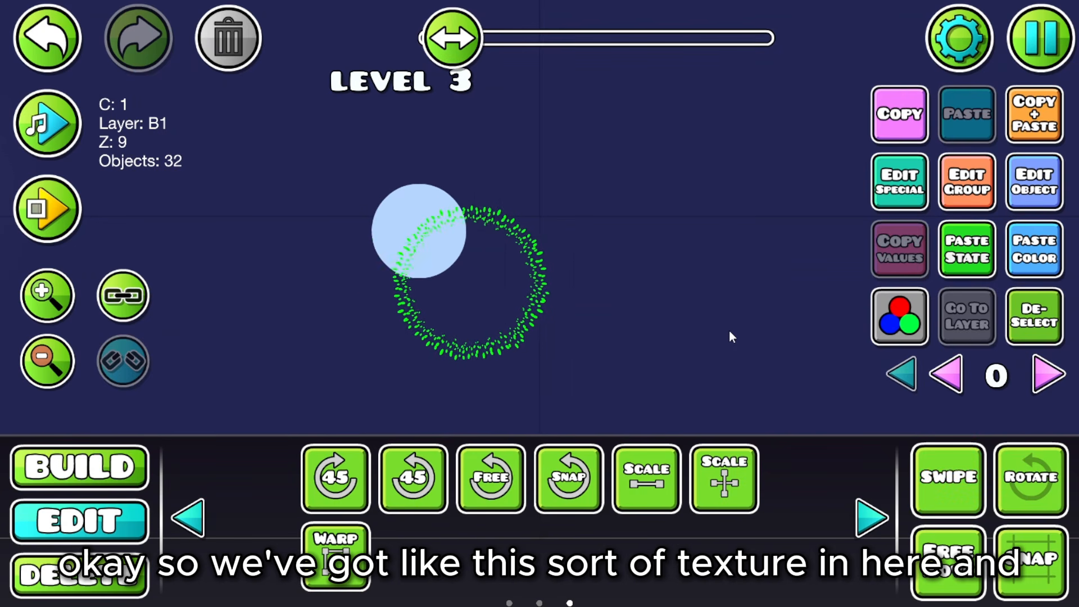
pyautogui.press('w')
pyautogui.click(974, 203)
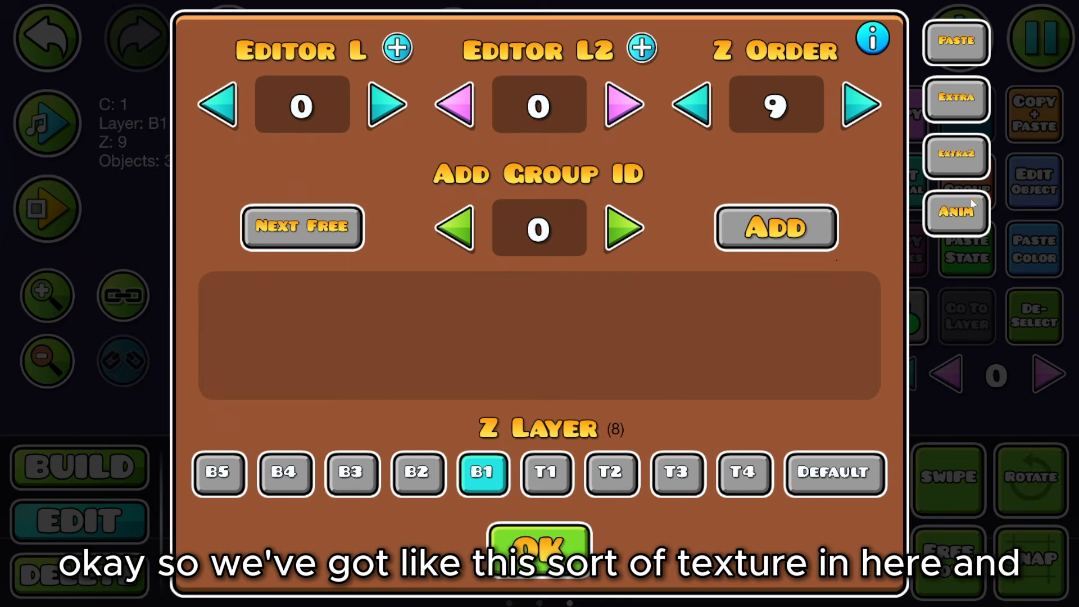
pyautogui.click(295, 482)
pyautogui.click(509, 541)
# Step: Undo the accidental selection and the ring's last move
pyautogui.moveTo(503, 411); pyautogui.dragTo(554, 444)
pyautogui.click(19, 297)
pyautogui.click(18, 297)
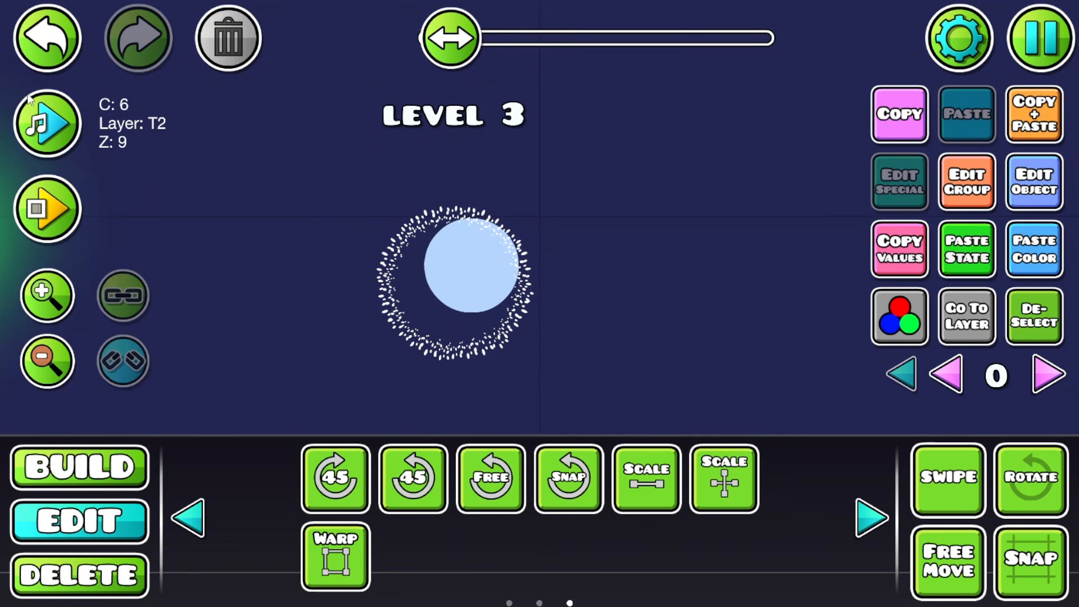
pyautogui.click(31, 66)
pyautogui.click(49, 41)
pyautogui.click(57, 34)
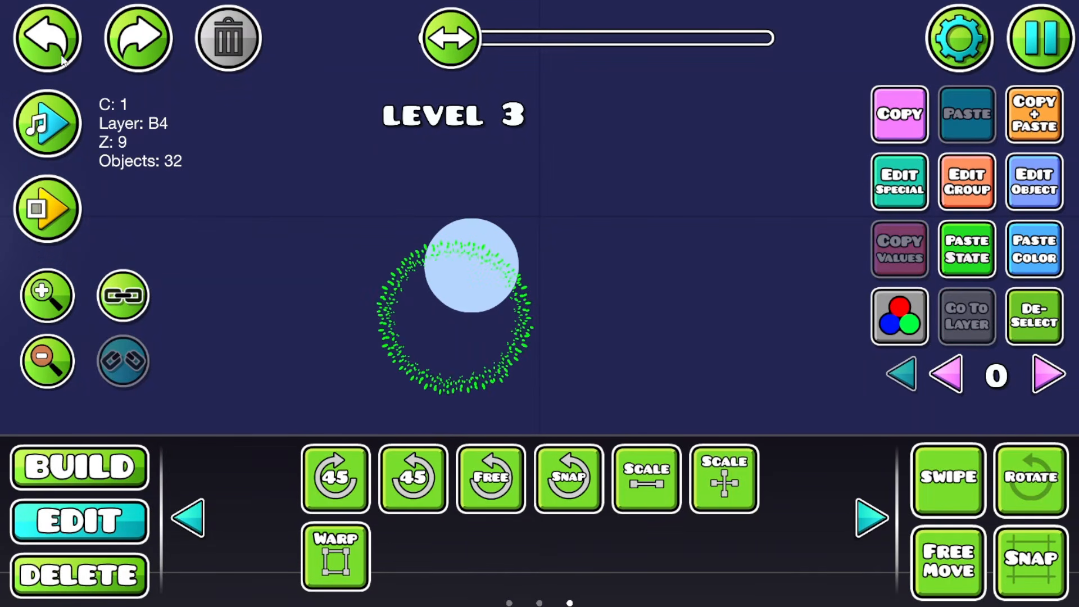
# Step: Free Move the ring over the moon, warp it to the edge, and scale it to 1.32
pyautogui.click(942, 559)
pyautogui.moveTo(534, 393); pyautogui.dragTo(499, 325)
pyautogui.click(71, 308)
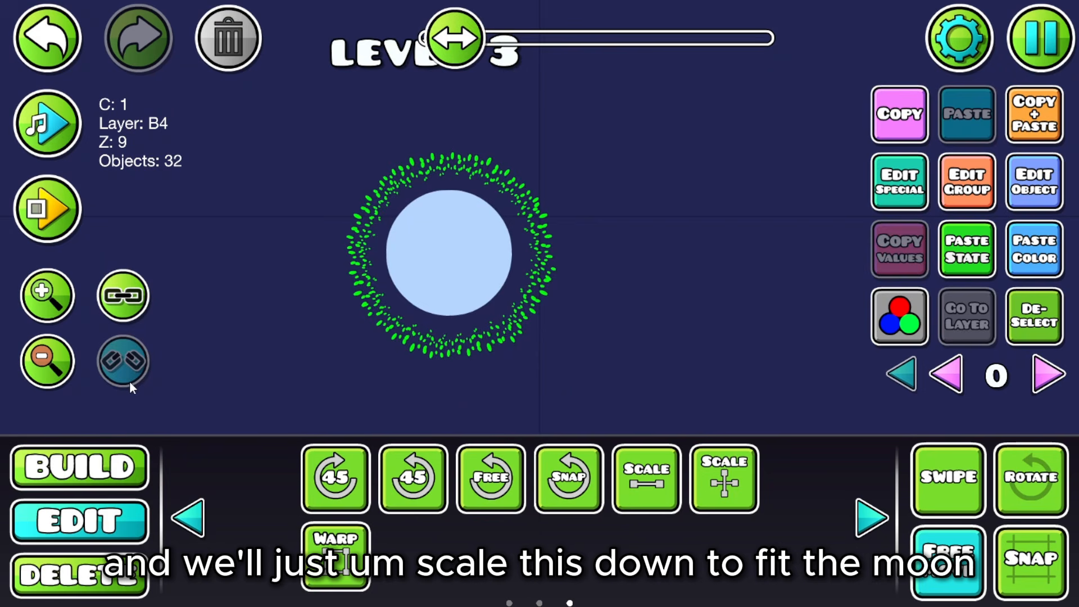
pyautogui.click(308, 547)
pyautogui.moveTo(559, 152); pyautogui.dragTo(518, 187)
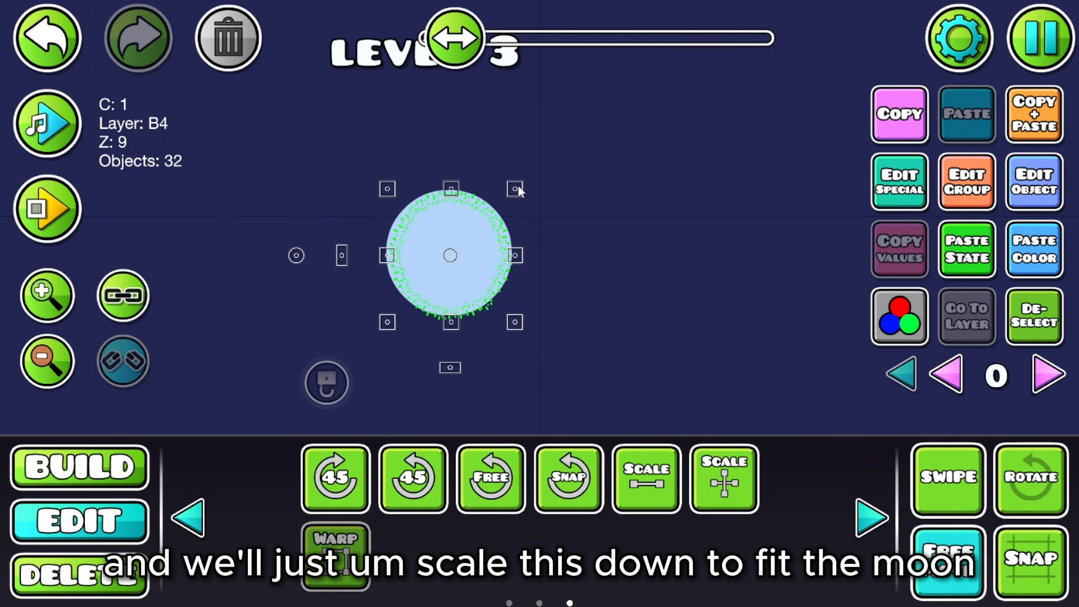
pyautogui.click(335, 559)
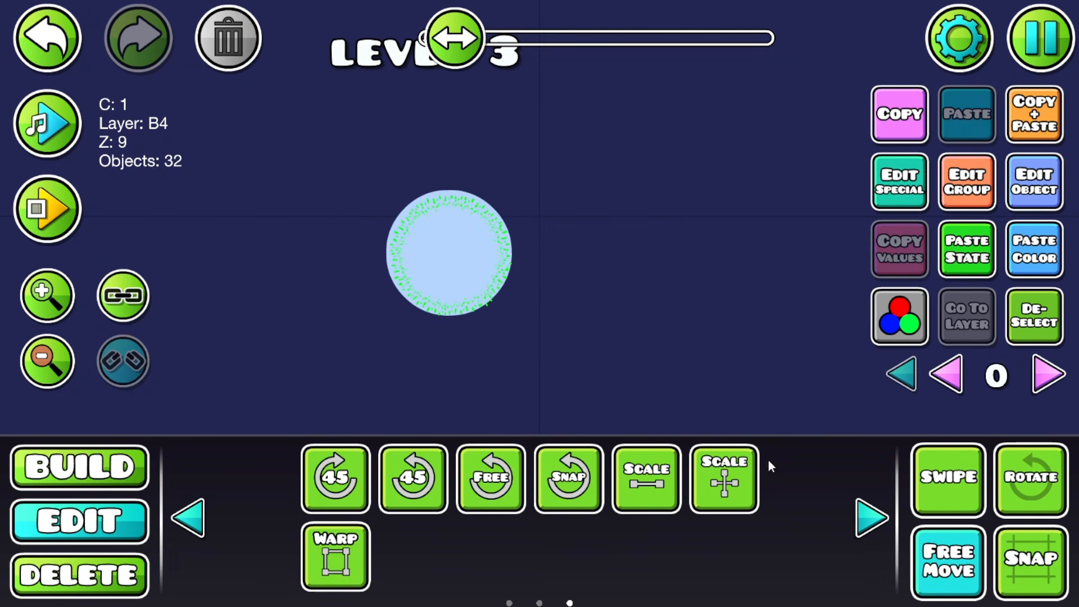
pyautogui.click(646, 478)
pyautogui.moveTo(388, 242); pyautogui.dragTo(481, 243)
pyautogui.click(629, 489)
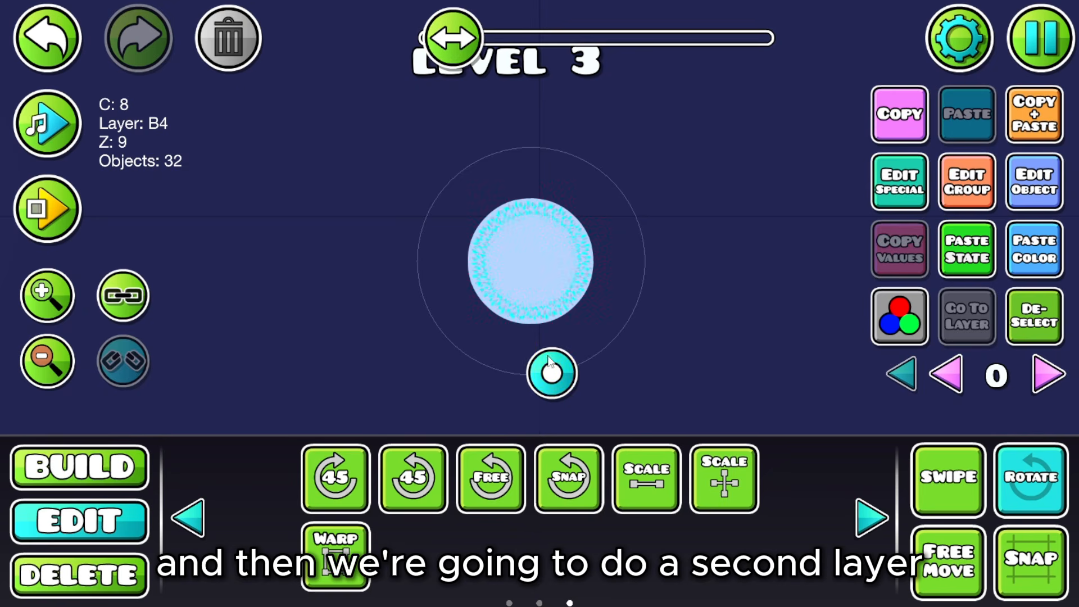
# Step: Raise the particle ring's Z Order to 10 and set its HSV Brightness to x1.18
pyautogui.click(967, 190)
pyautogui.click(861, 113)
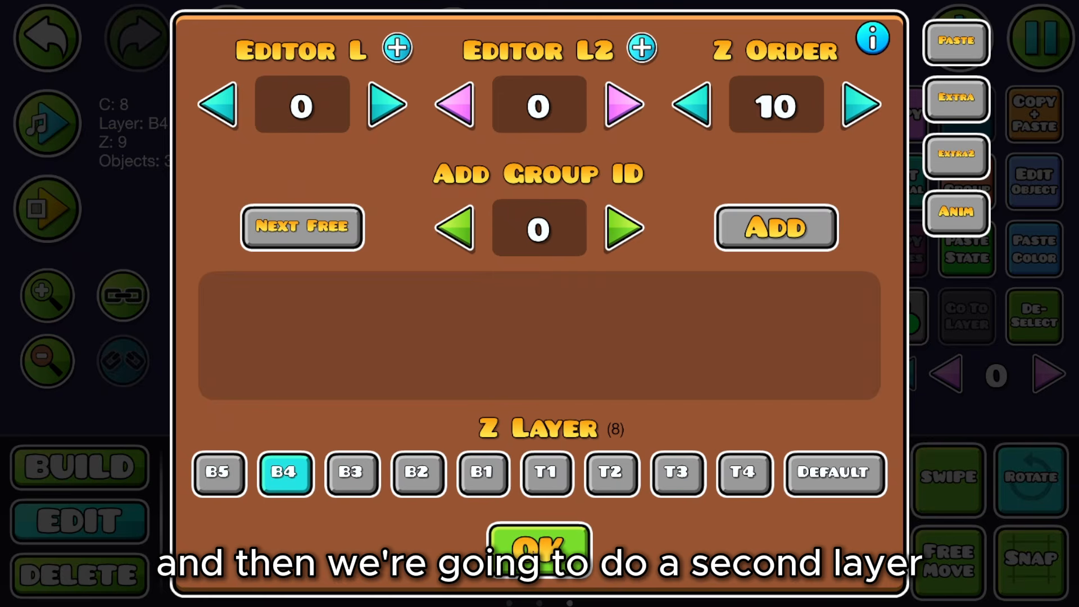
pyautogui.press('Escape')
pyautogui.click(887, 337)
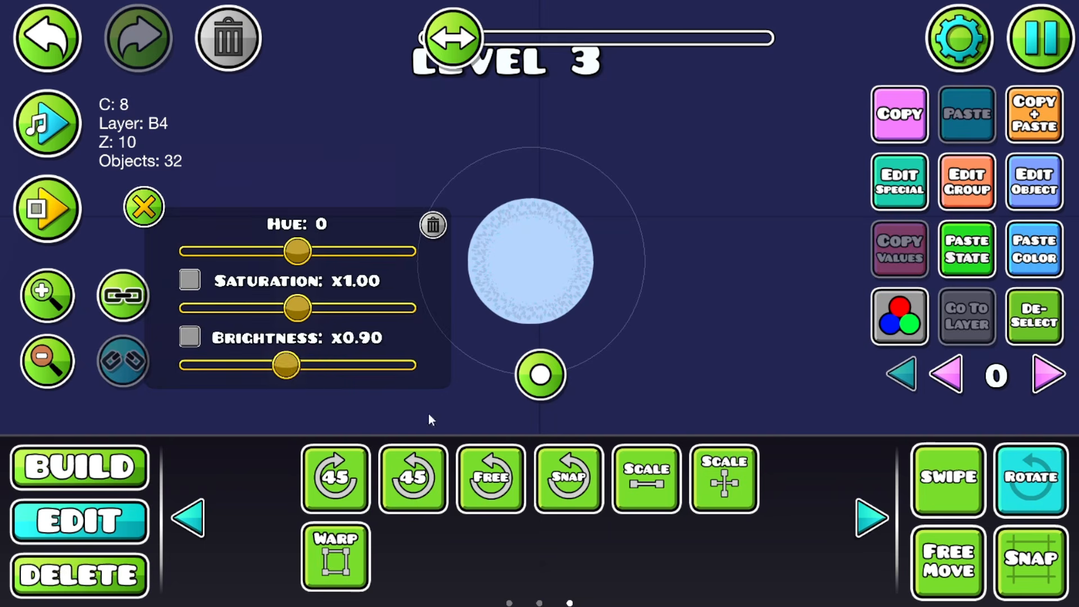
pyautogui.moveTo(286, 365); pyautogui.dragTo(323, 370)
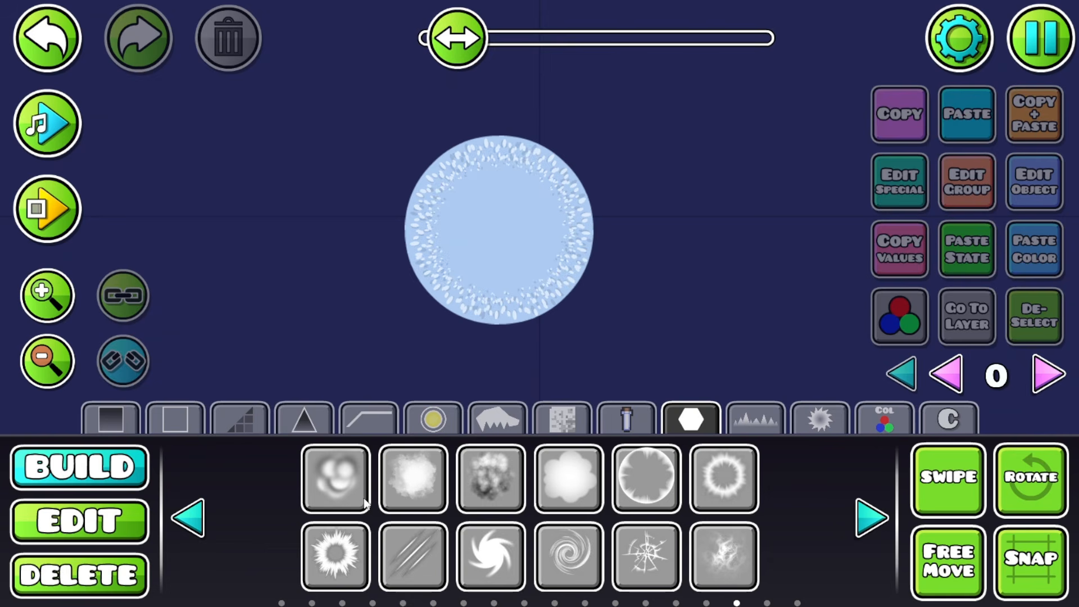
# Step: Place a ring glow object, centre it on the moon, and scale it to 1.85
pyautogui.click(723, 480)
pyautogui.click(660, 291)
pyautogui.press('a')
pyautogui.press('a')
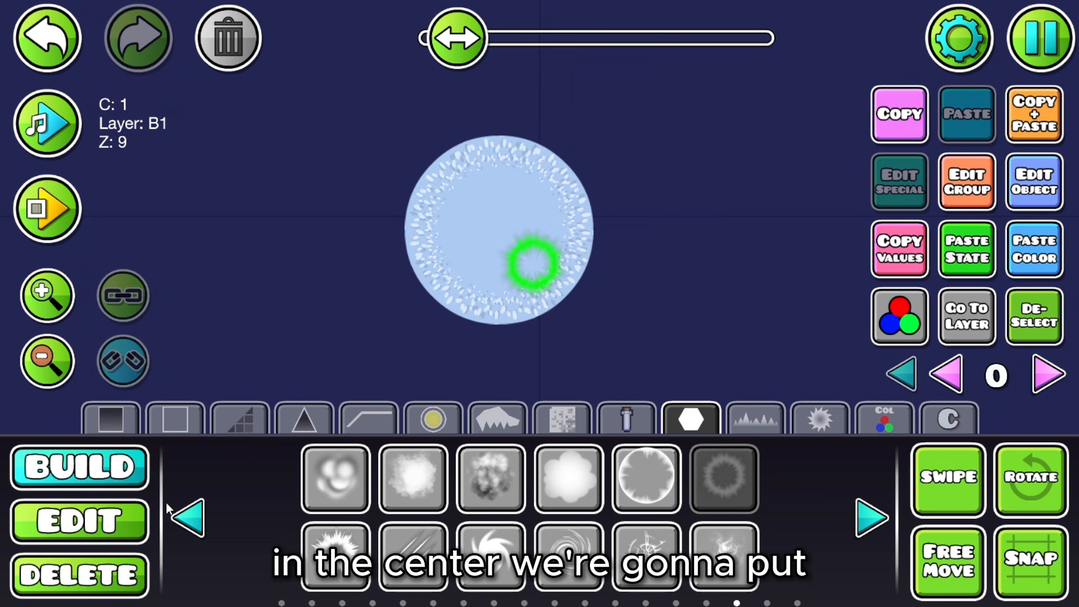
pyautogui.press('2')
pyautogui.press('f')
pyautogui.moveTo(526, 255); pyautogui.dragTo(502, 240)
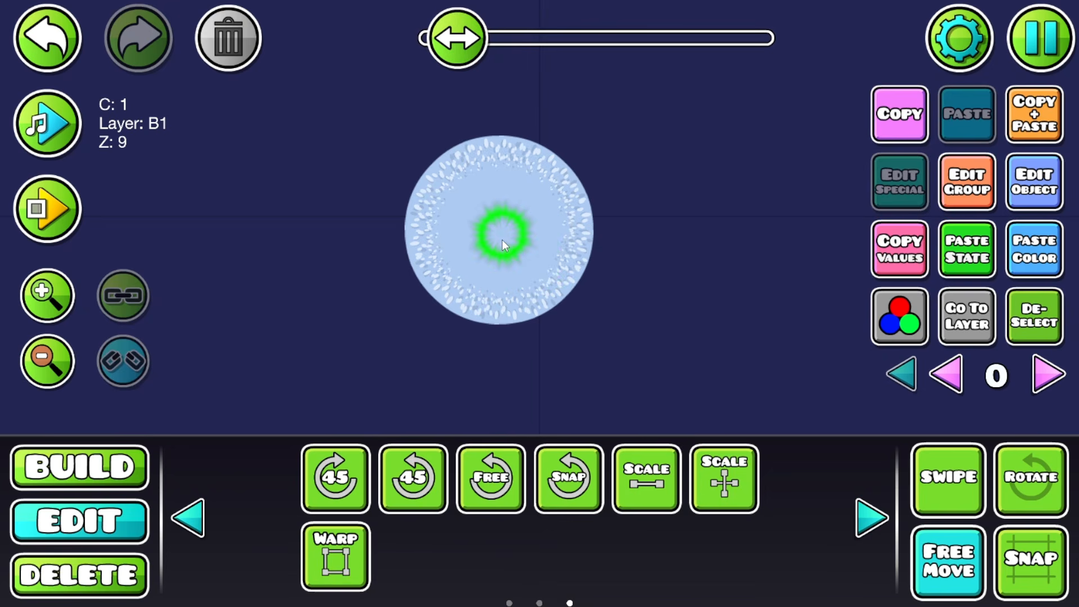
pyautogui.click(644, 474)
pyautogui.moveTo(436, 139); pyautogui.dragTo(664, 148)
pyautogui.click(642, 480)
# Step: Colour the glow ring with Detail Color channel 7
pyautogui.click(989, 189)
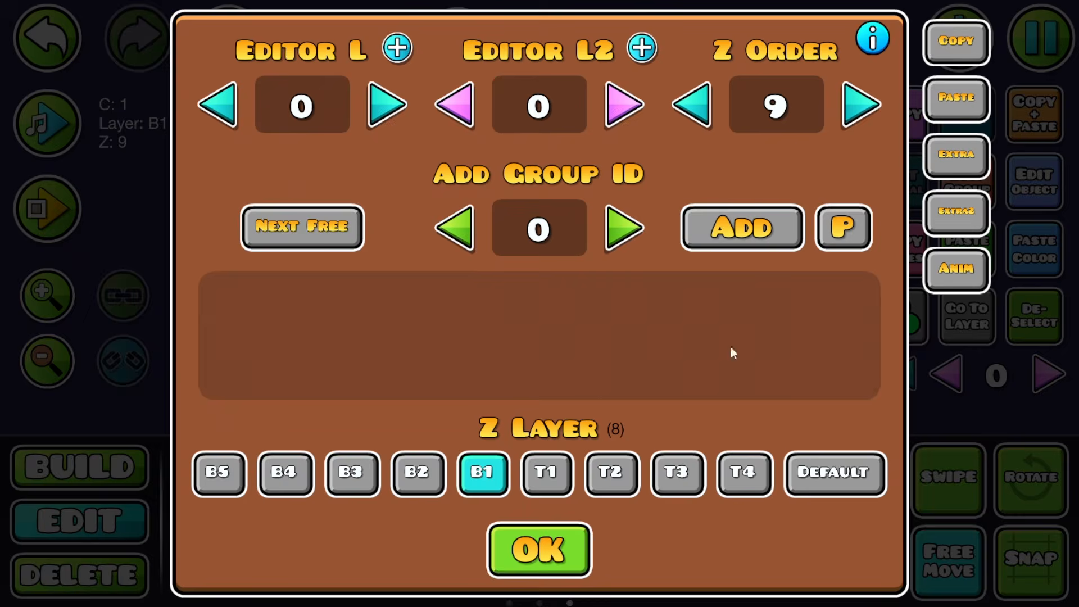
pyautogui.click(572, 552)
pyautogui.click(1034, 181)
pyautogui.click(402, 419)
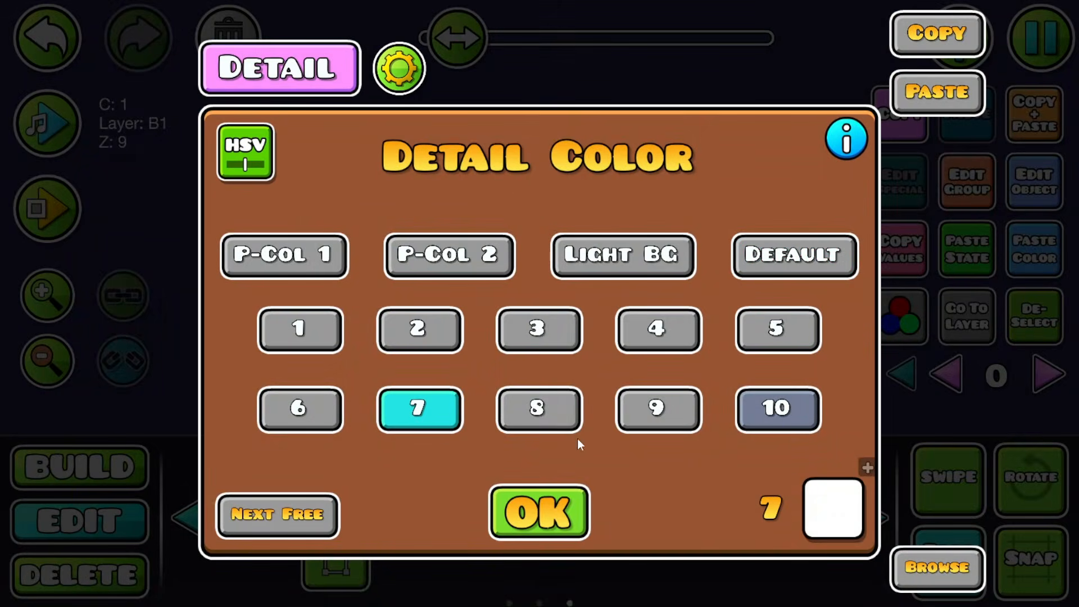
pyautogui.click(562, 495)
pyautogui.click(512, 264)
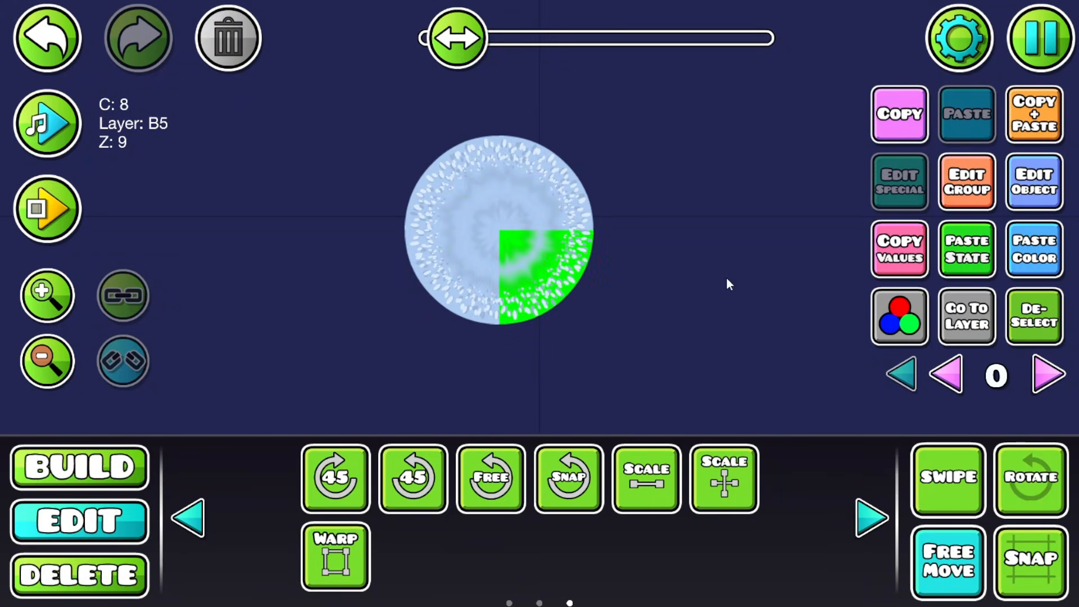
pyautogui.click(1036, 332)
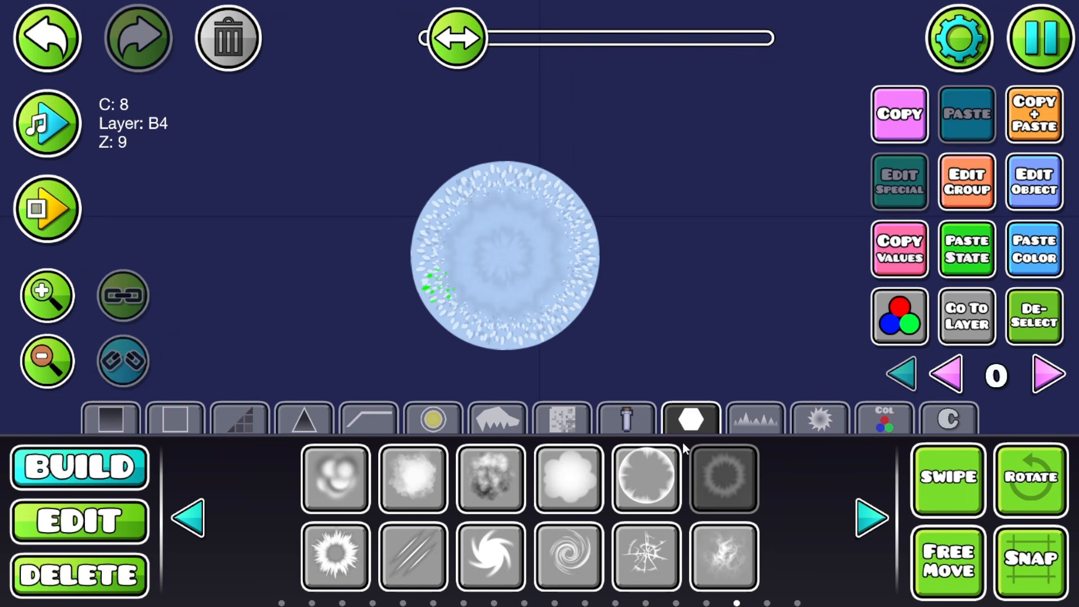
# Step: Place another ring glow object and centre it on the moon
pyautogui.click(209, 512)
pyautogui.click(201, 520)
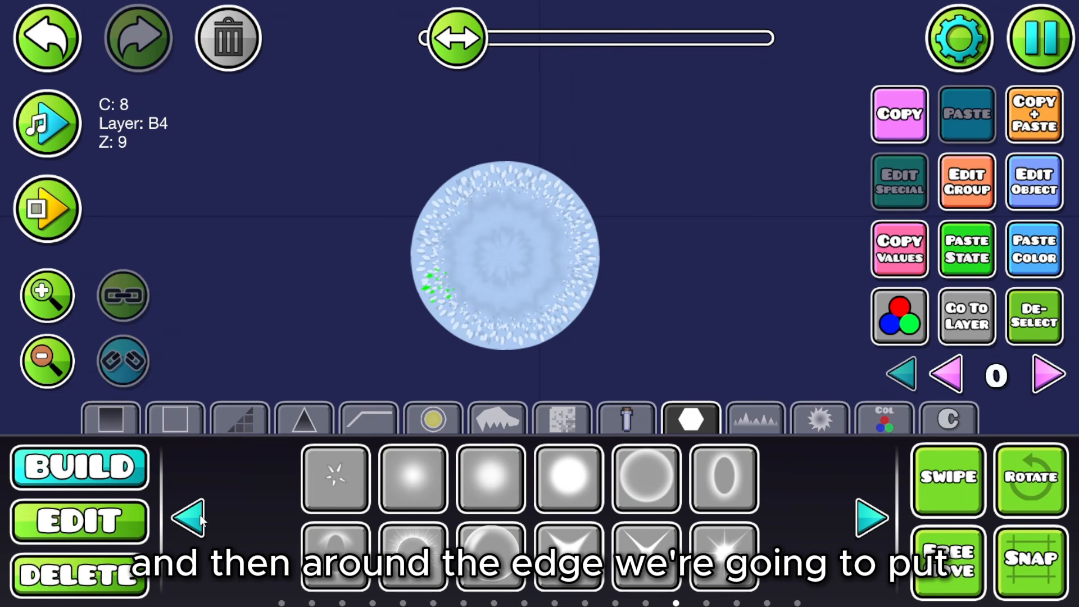
pyautogui.click(673, 483)
pyautogui.click(138, 505)
pyautogui.click(509, 348)
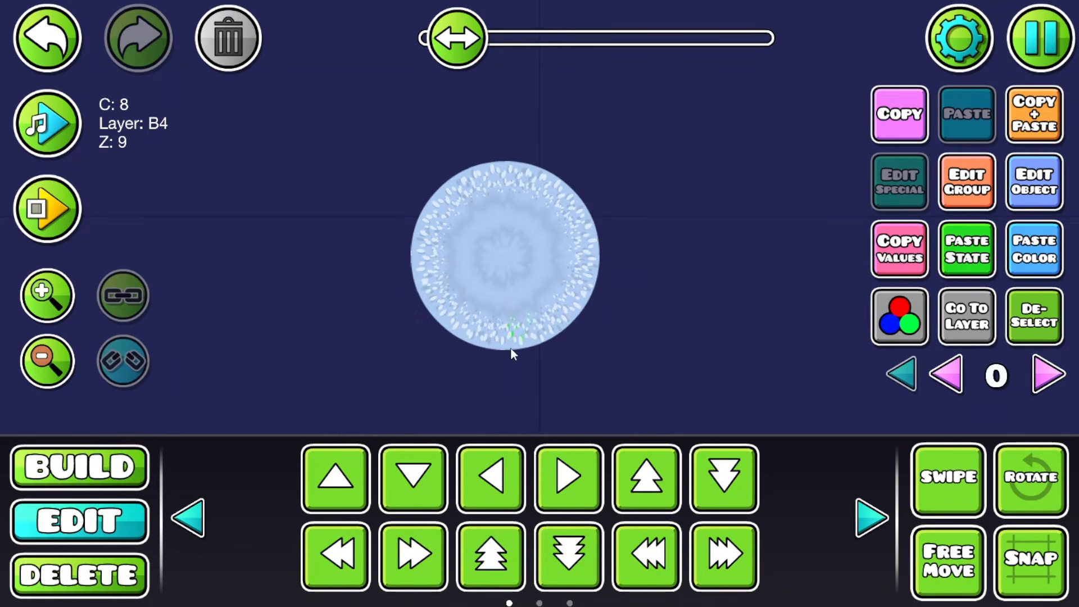
pyautogui.click(521, 340)
pyautogui.click(524, 340)
pyautogui.click(527, 348)
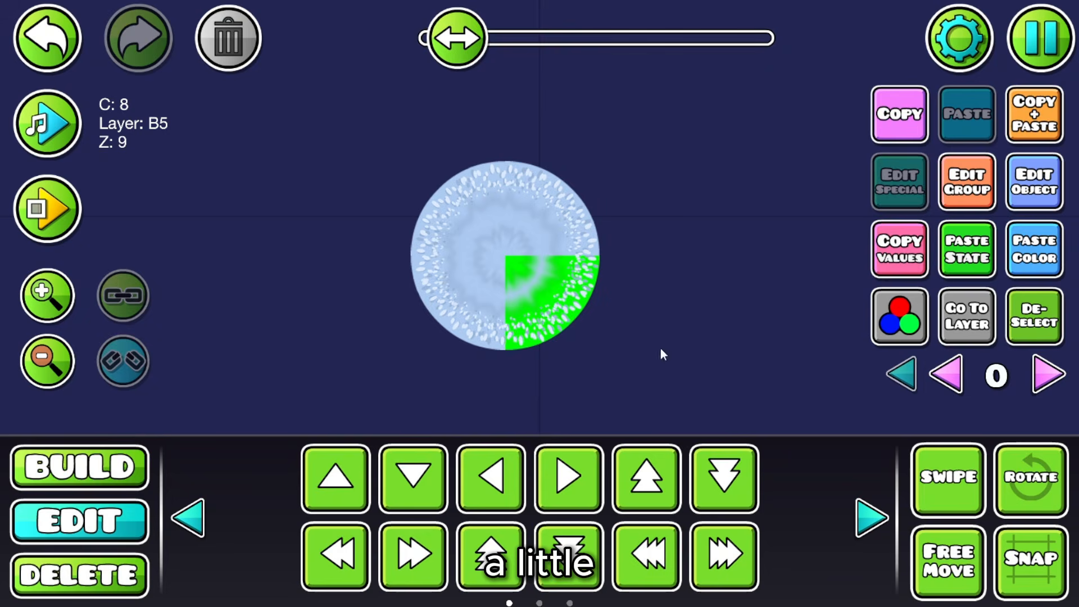
pyautogui.click(112, 474)
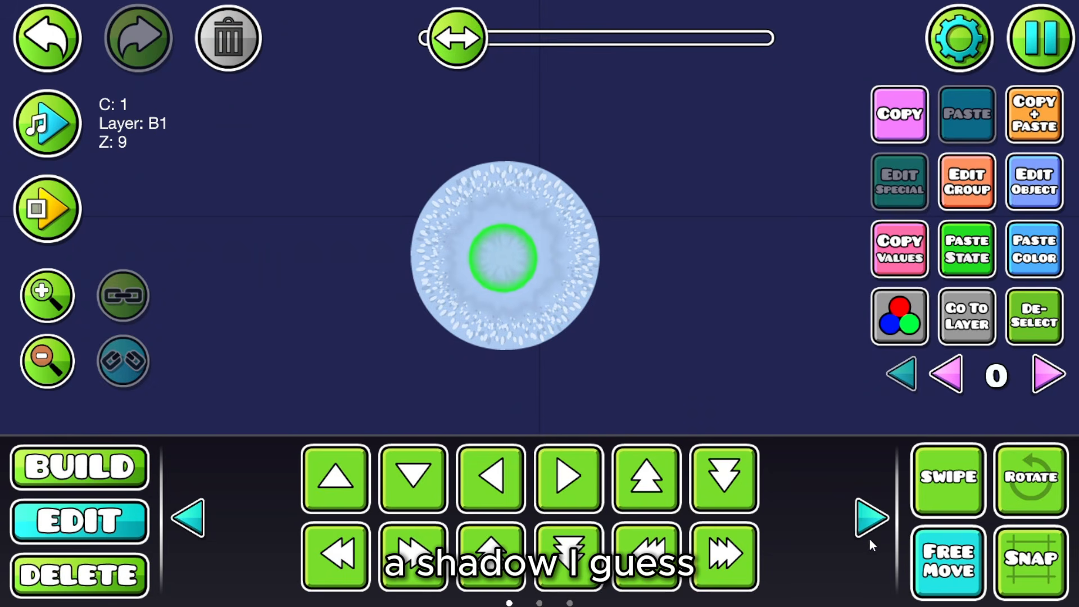
# Step: Scale the new ring to 2.00 and warp it to fit the moon's edge
pyautogui.click(872, 518)
pyautogui.click(647, 477)
pyautogui.moveTo(441, 167); pyautogui.dragTo(692, 167)
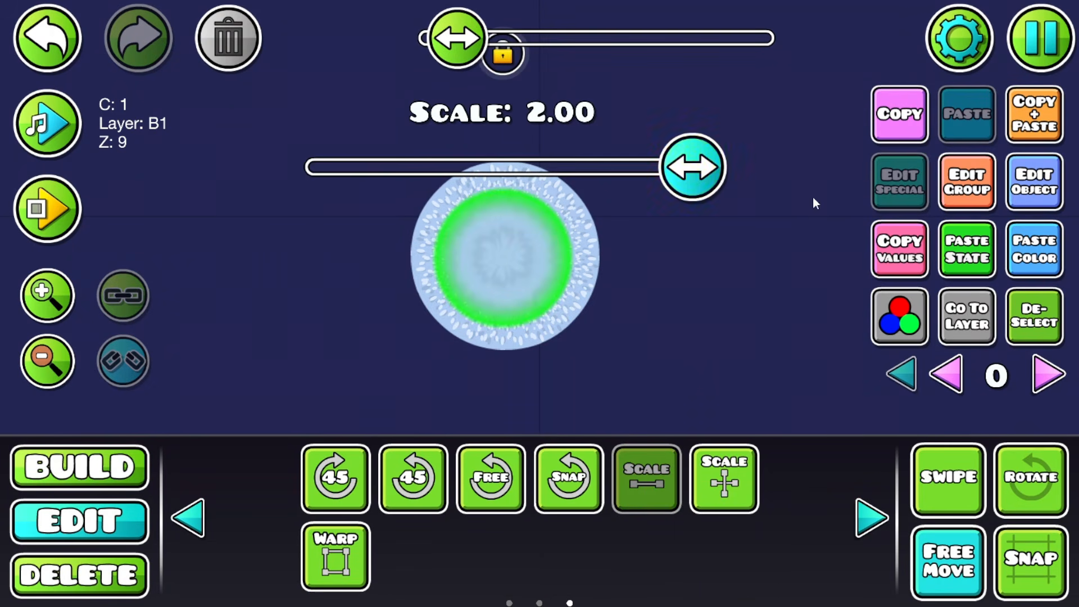
pyautogui.click(649, 458)
pyautogui.click(335, 569)
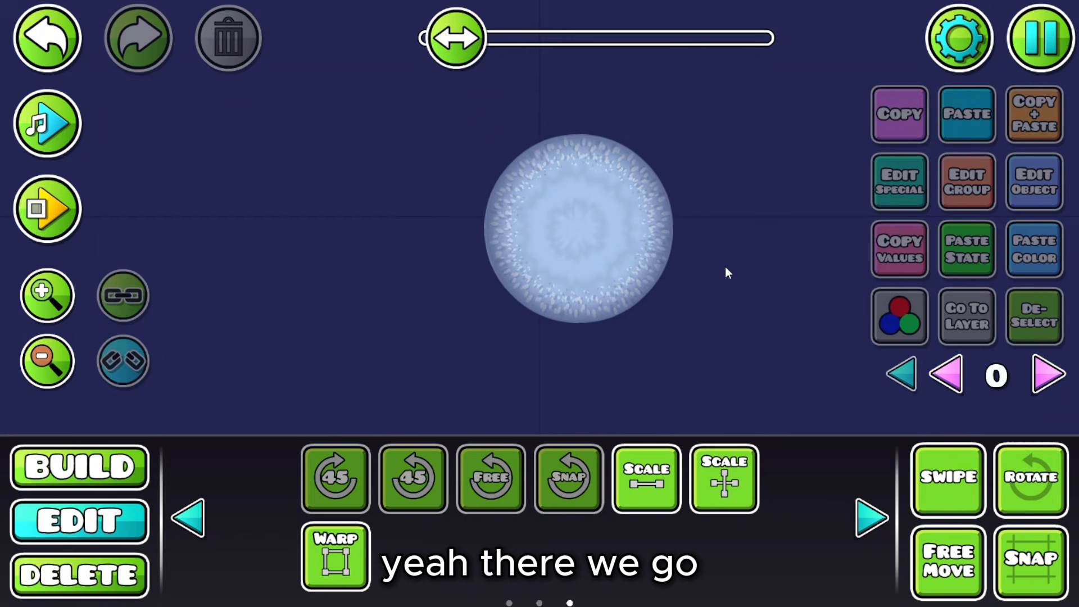
pyautogui.moveTo(725, 266); pyautogui.dragTo(638, 273)
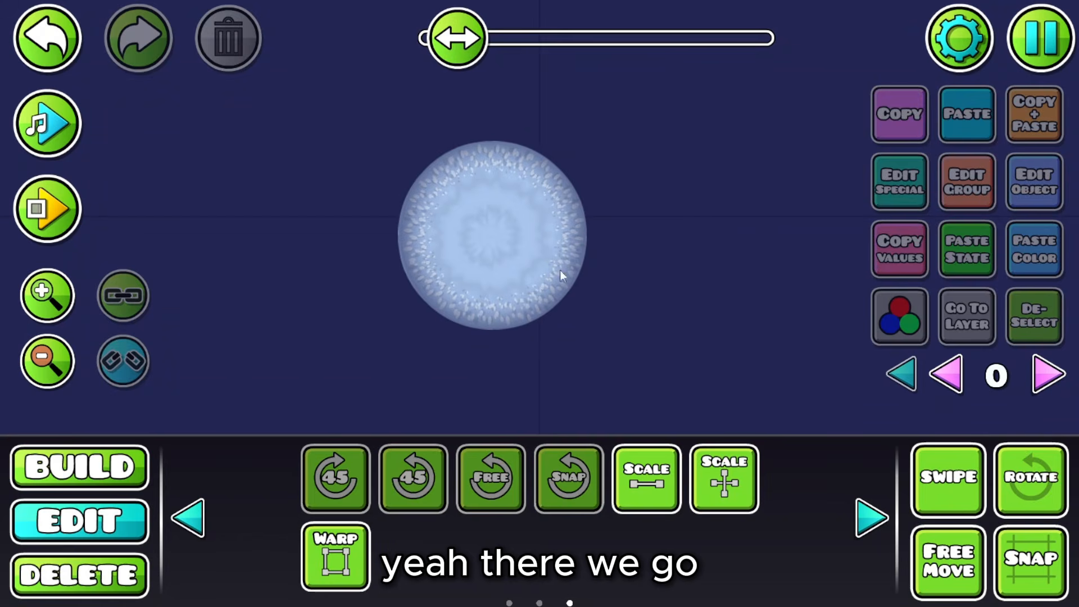
pyautogui.click(126, 479)
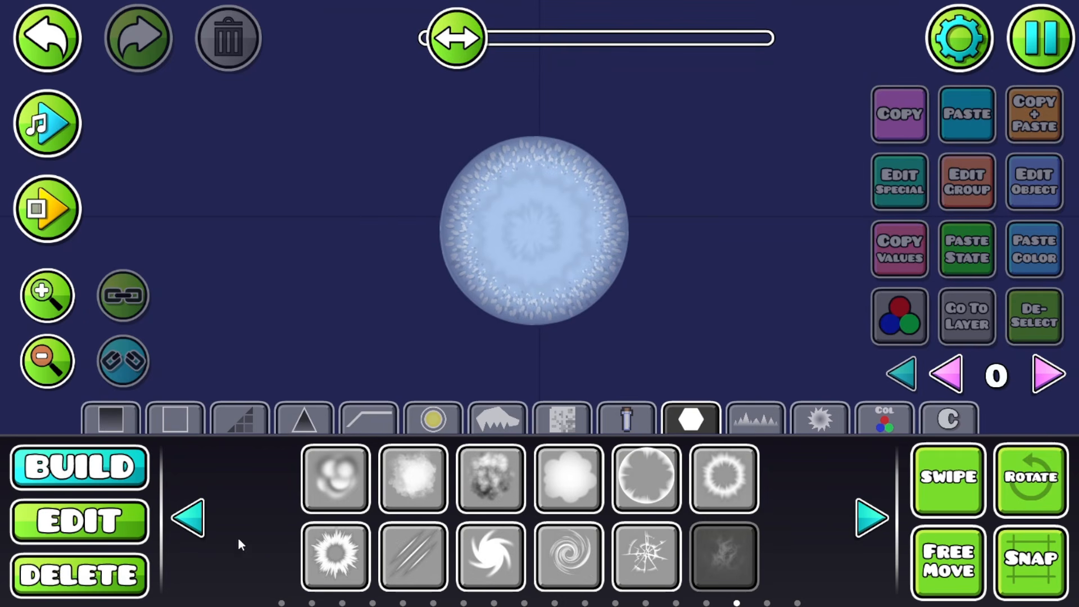
# Step: Place a soft blotch crater texture on layer B4 at the moon's upper left
pyautogui.click(393, 491)
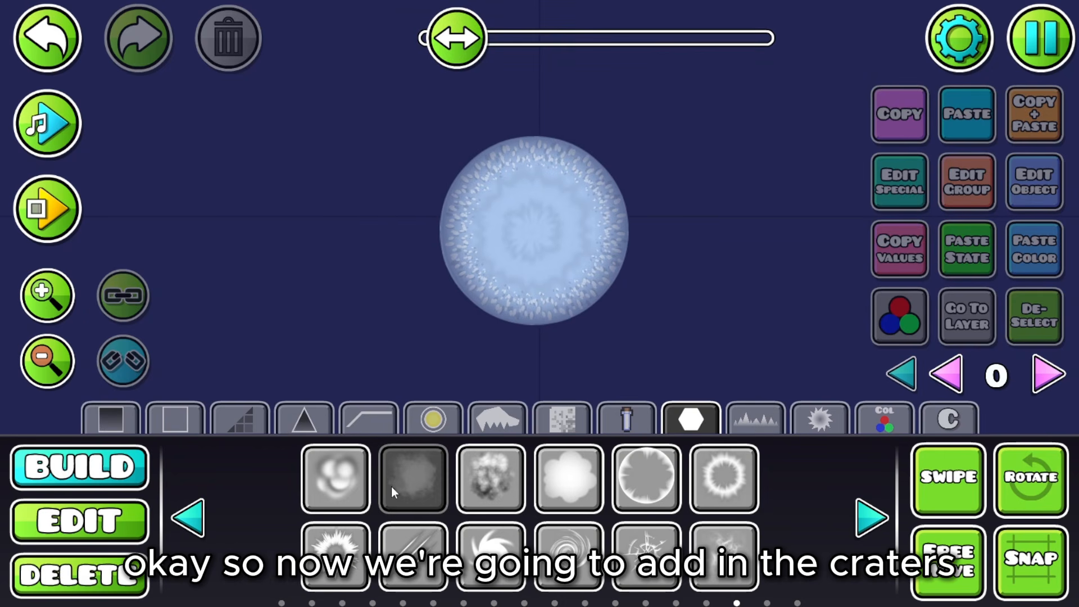
pyautogui.click(719, 283)
pyautogui.moveTo(720, 280); pyautogui.dragTo(532, 303)
pyautogui.press('a')
pyautogui.press('a')
pyautogui.press('a')
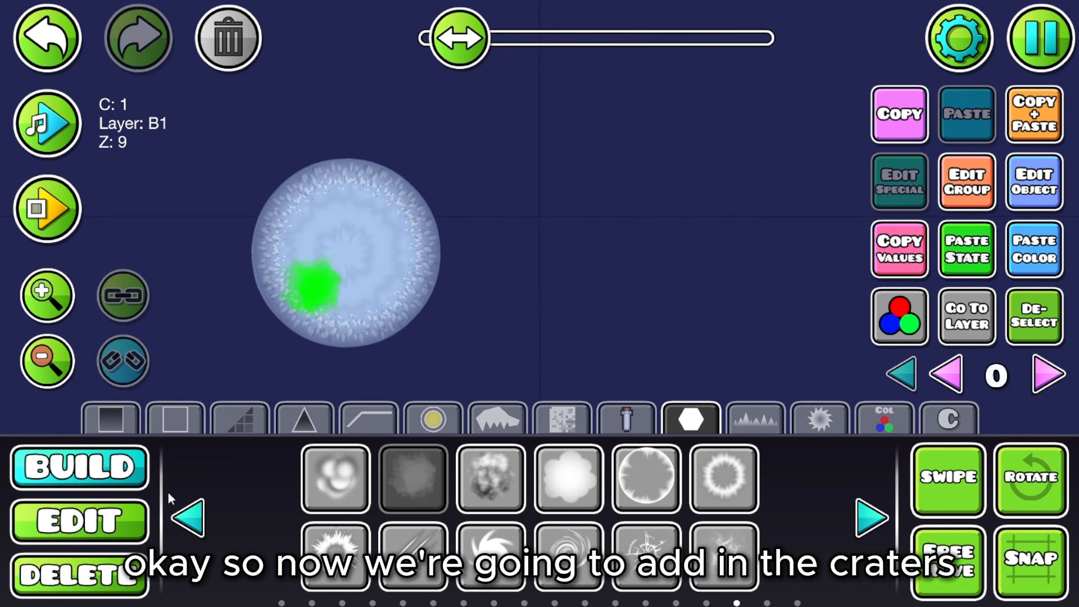
pyautogui.click(115, 514)
pyautogui.click(967, 182)
pyautogui.click(285, 471)
pyautogui.click(539, 543)
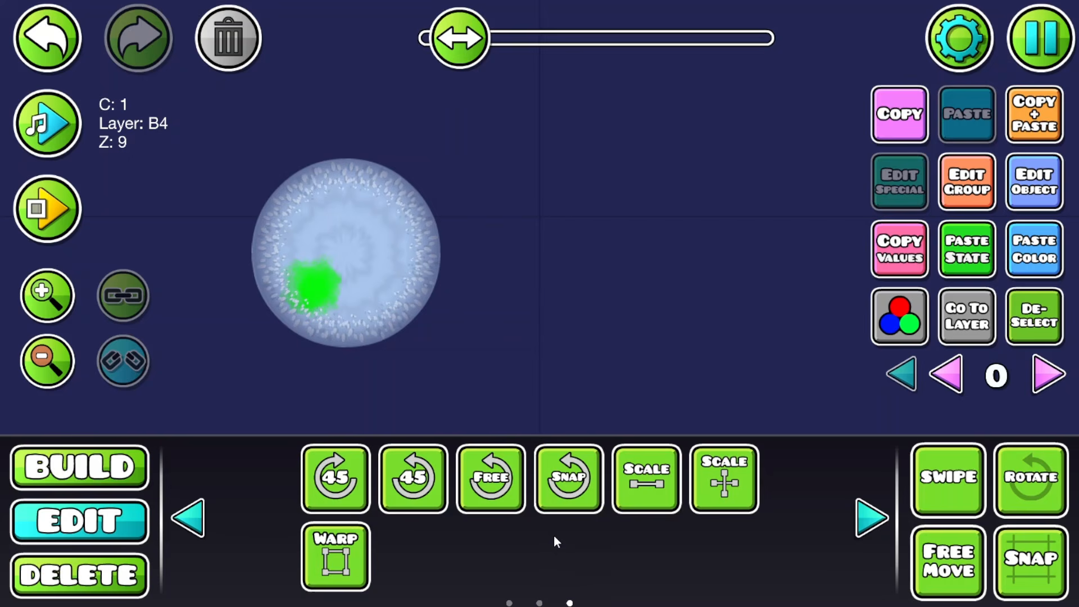
pyautogui.moveTo(591, 295); pyautogui.dragTo(716, 283)
pyautogui.click(931, 554)
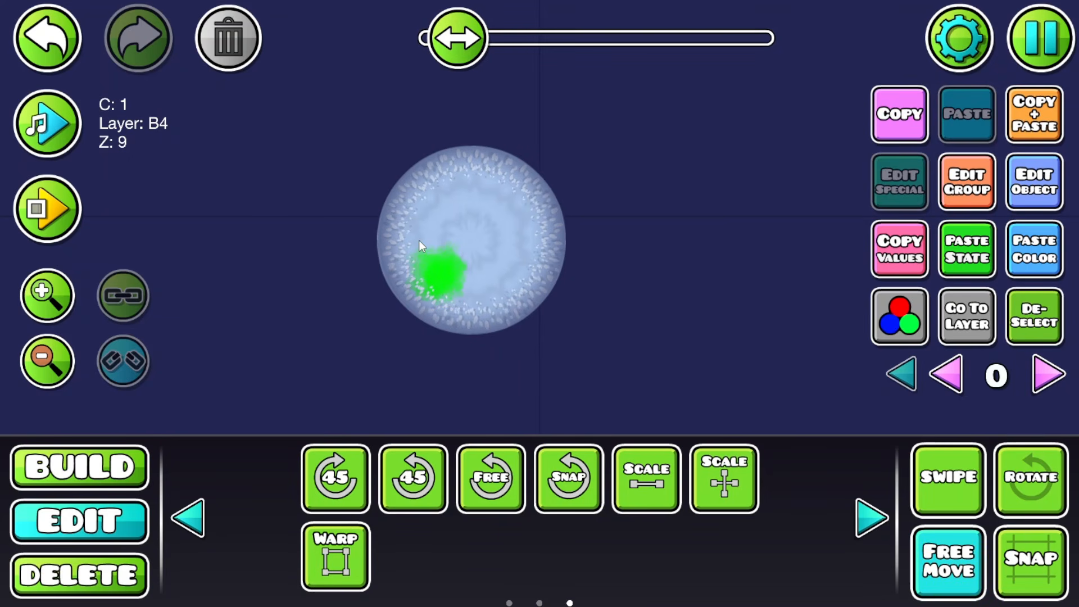
pyautogui.moveTo(420, 241); pyautogui.dragTo(436, 217)
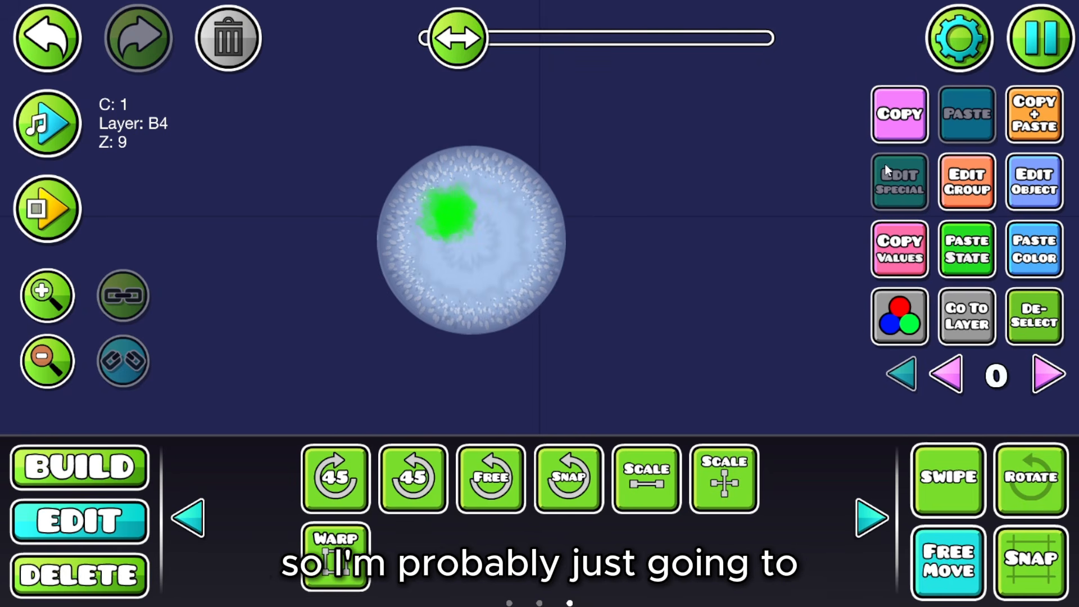
# Step: Give the crater blob colour channel 8, brightness x0.68 and saturation x1.08
pyautogui.click(1035, 181)
pyautogui.click(419, 330)
pyautogui.click(506, 338)
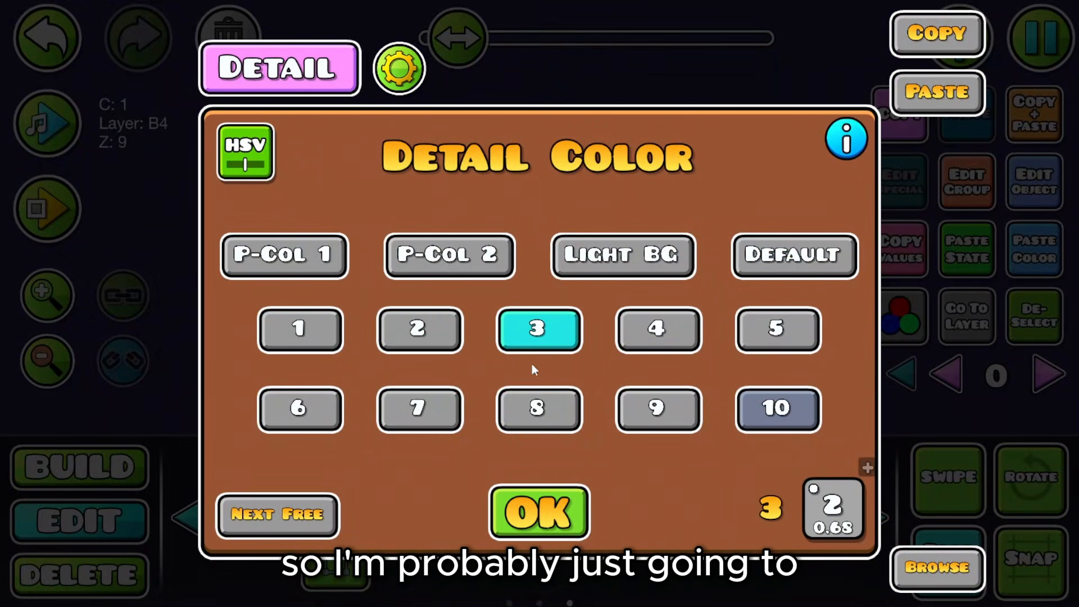
pyautogui.click(534, 410)
pyautogui.click(540, 495)
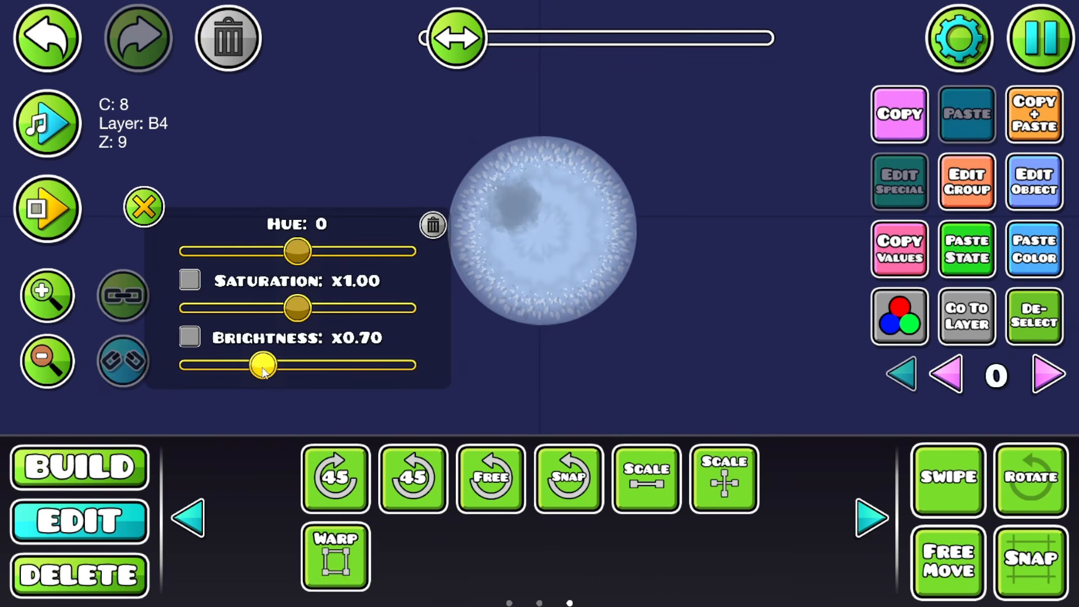
pyautogui.moveTo(283, 369); pyautogui.dragTo(279, 368)
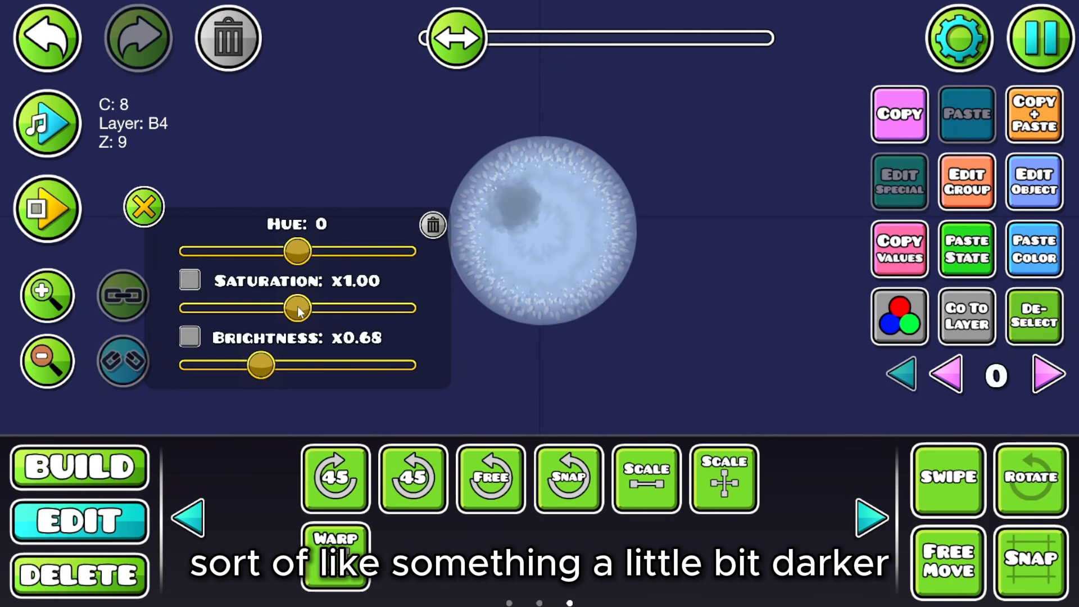
pyautogui.moveTo(297, 308); pyautogui.dragTo(307, 308)
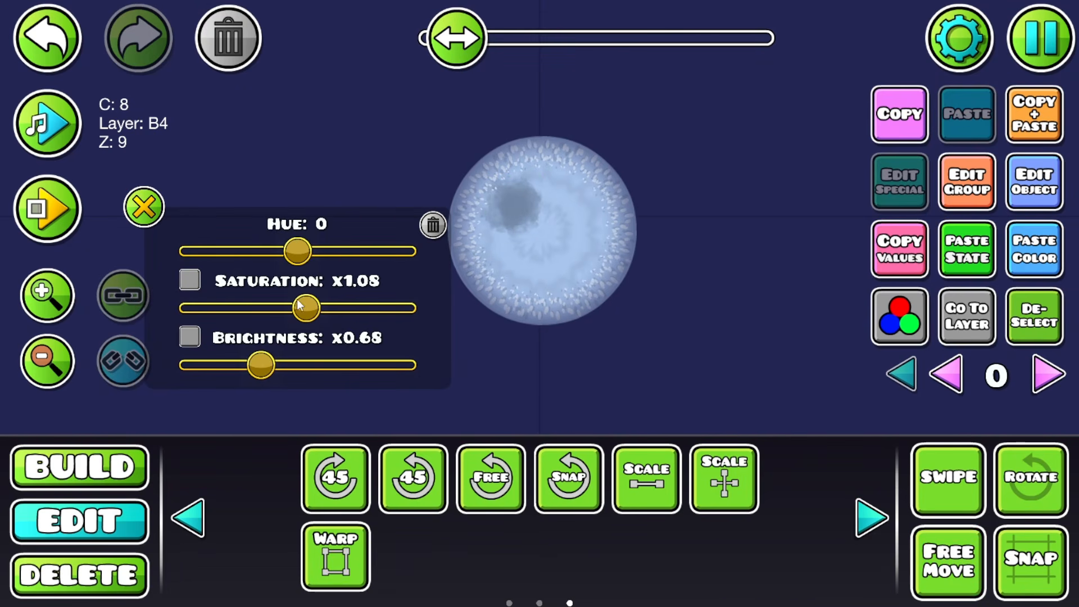
pyautogui.click(143, 207)
pyautogui.click(900, 316)
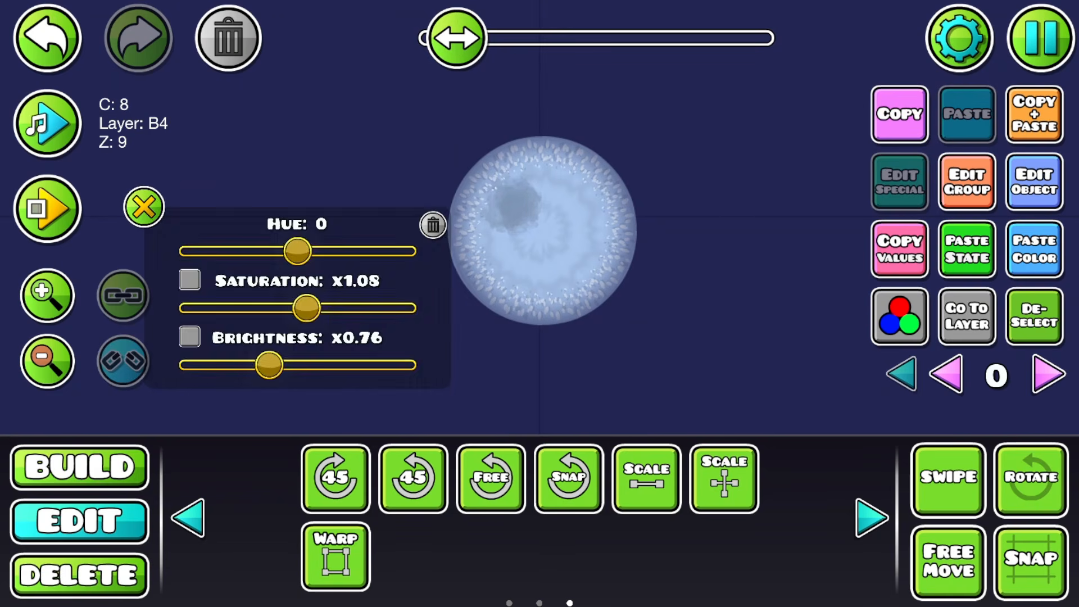
pyautogui.click(143, 207)
# Step: Duplicate the crater blob, moving copies to the moon's right side and upper-left edge
pyautogui.click(1034, 114)
pyautogui.click(948, 562)
pyautogui.click(336, 556)
pyautogui.moveTo(513, 205); pyautogui.dragTo(520, 265)
pyautogui.click(336, 557)
pyautogui.click(1034, 114)
pyautogui.click(512, 205)
pyautogui.moveTo(511, 205); pyautogui.dragTo(512, 191)
# Step: Stretch the lower blob into a crater shape along the moon's left edge, undoing a trial rotation
pyautogui.click(949, 563)
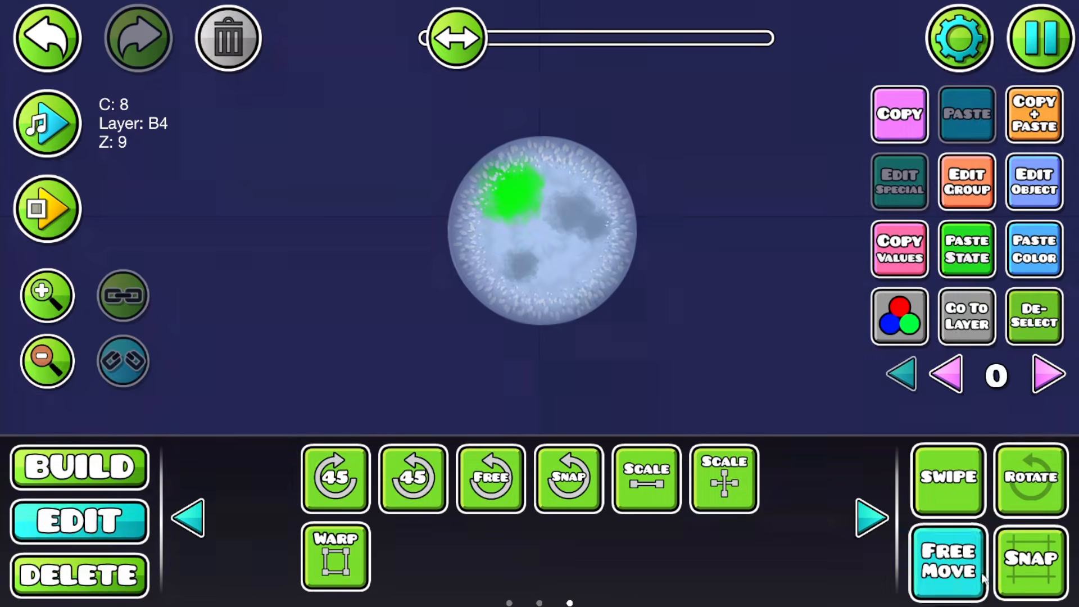
pyautogui.click(515, 252)
pyautogui.click(337, 557)
pyautogui.moveTo(515, 252); pyautogui.dragTo(469, 225)
pyautogui.click(336, 557)
pyautogui.click(1031, 480)
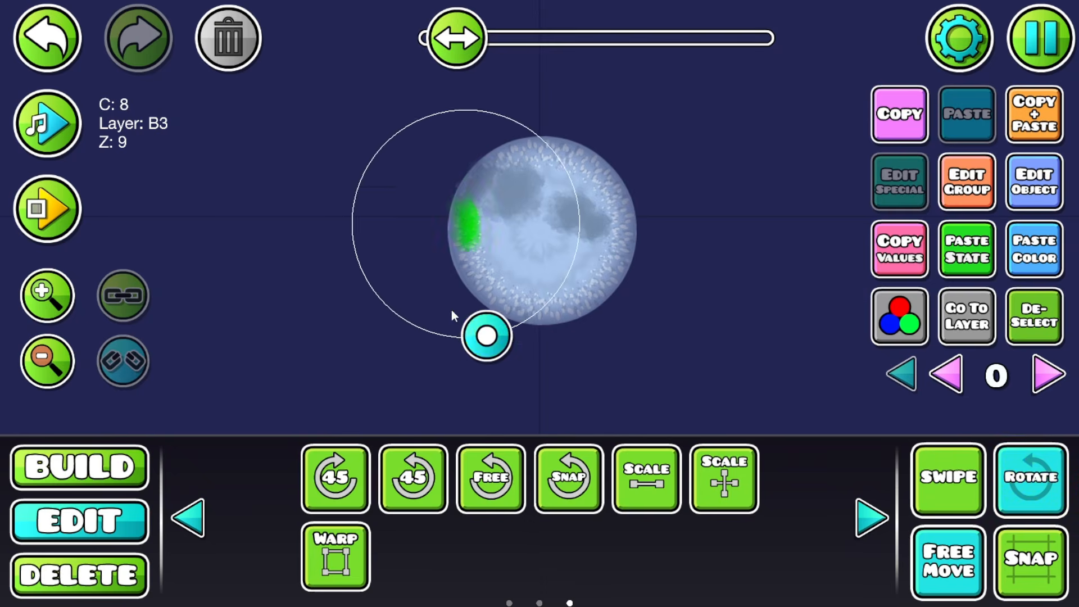
pyautogui.click(1034, 316)
pyautogui.click(488, 243)
pyautogui.click(336, 556)
# Step: Spread more reshaped crater copies across the moon's right edge, centre and lower left
pyautogui.click(336, 556)
pyautogui.moveTo(502, 356); pyautogui.dragTo(569, 318)
pyautogui.click(47, 38)
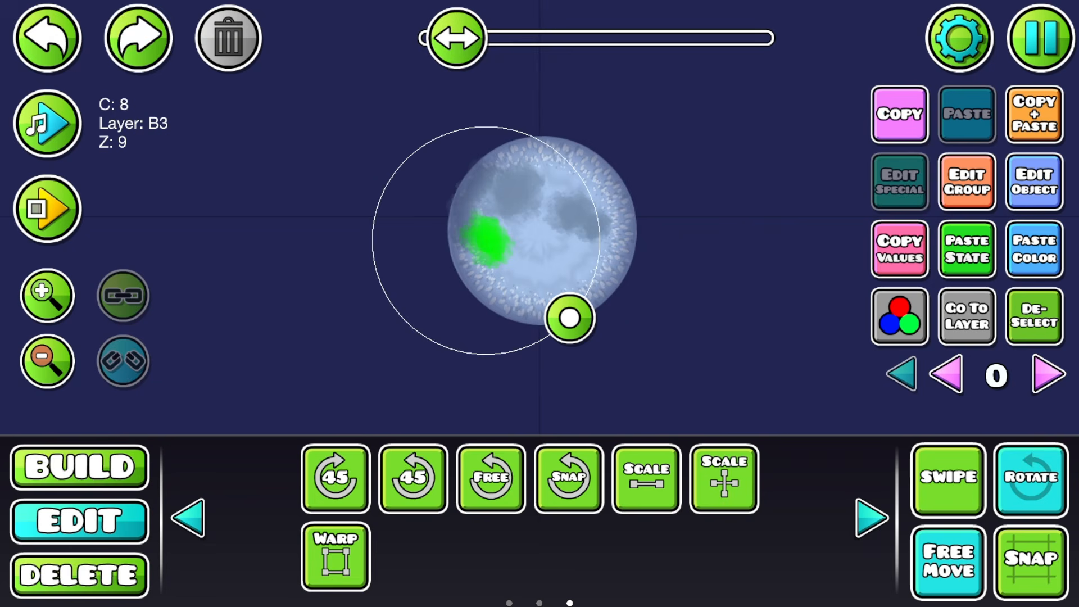
pyautogui.click(1034, 114)
pyautogui.click(336, 557)
pyautogui.moveTo(488, 243); pyautogui.dragTo(490, 281)
pyautogui.click(336, 556)
pyautogui.click(1032, 115)
pyautogui.click(1034, 119)
pyautogui.click(1035, 116)
pyautogui.click(570, 334)
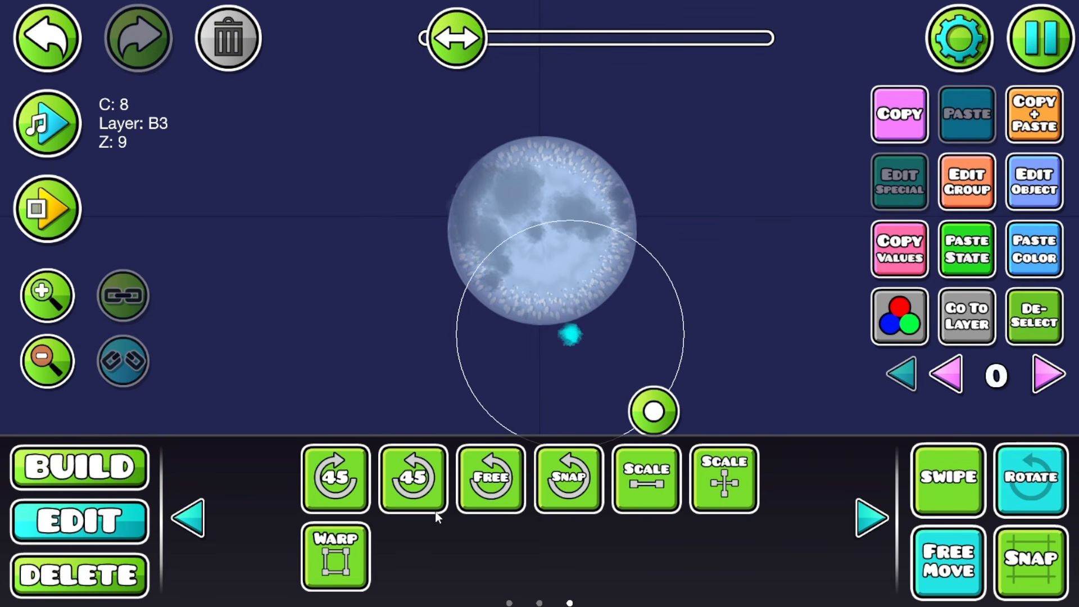
pyautogui.click(336, 556)
pyautogui.click(1035, 316)
pyautogui.click(586, 264)
pyautogui.click(1034, 115)
pyautogui.moveTo(590, 262); pyautogui.dragTo(616, 254)
pyautogui.click(1034, 317)
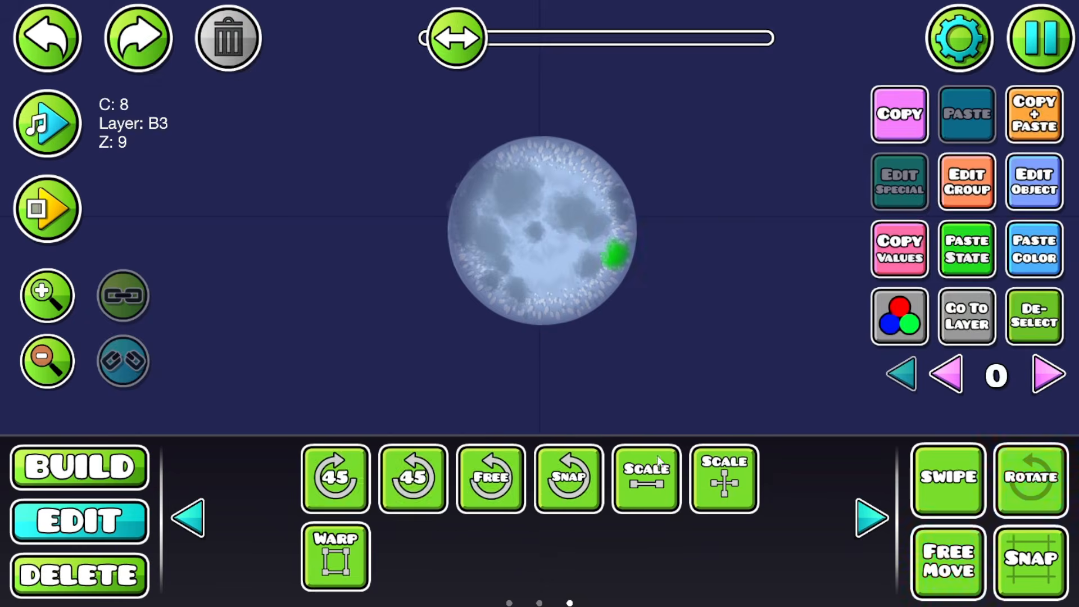
pyautogui.click(80, 468)
# Step: Place a texture decoration beside the moon and nudge it left
pyautogui.click(738, 571)
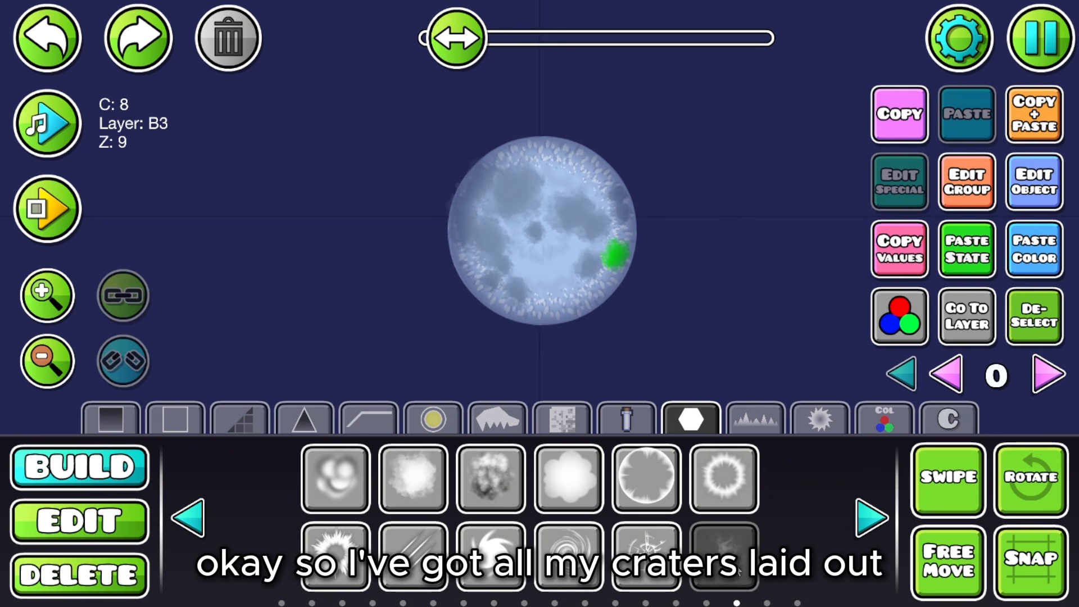
pyautogui.click(767, 281)
pyautogui.click(59, 562)
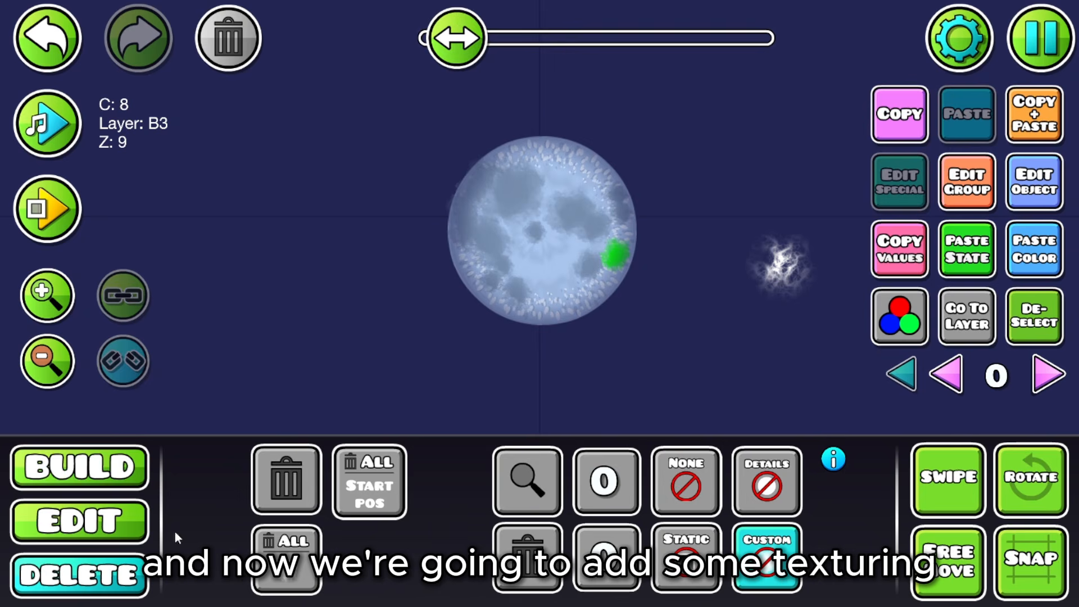
pyautogui.click(661, 484)
pyautogui.click(141, 512)
pyautogui.click(779, 261)
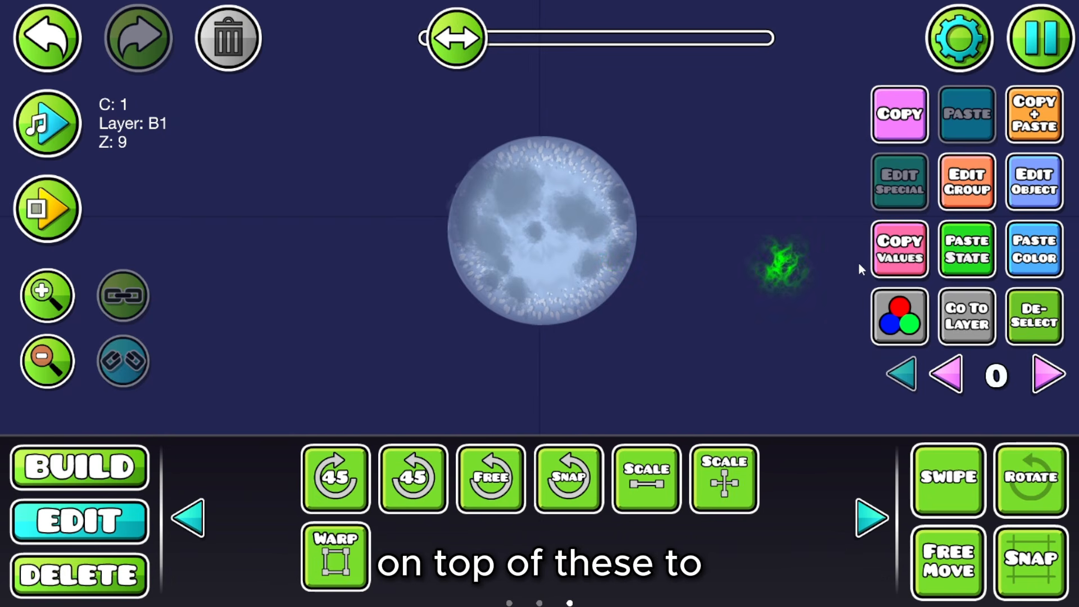
pyautogui.press('a')
pyautogui.press('a')
pyautogui.press('a')
# Step: Set the texture to colour 8 on layer B3, shrink it to crater size and position it over the central crater
pyautogui.click(986, 250)
pyautogui.click(1014, 251)
pyautogui.press('a')
pyautogui.click(336, 556)
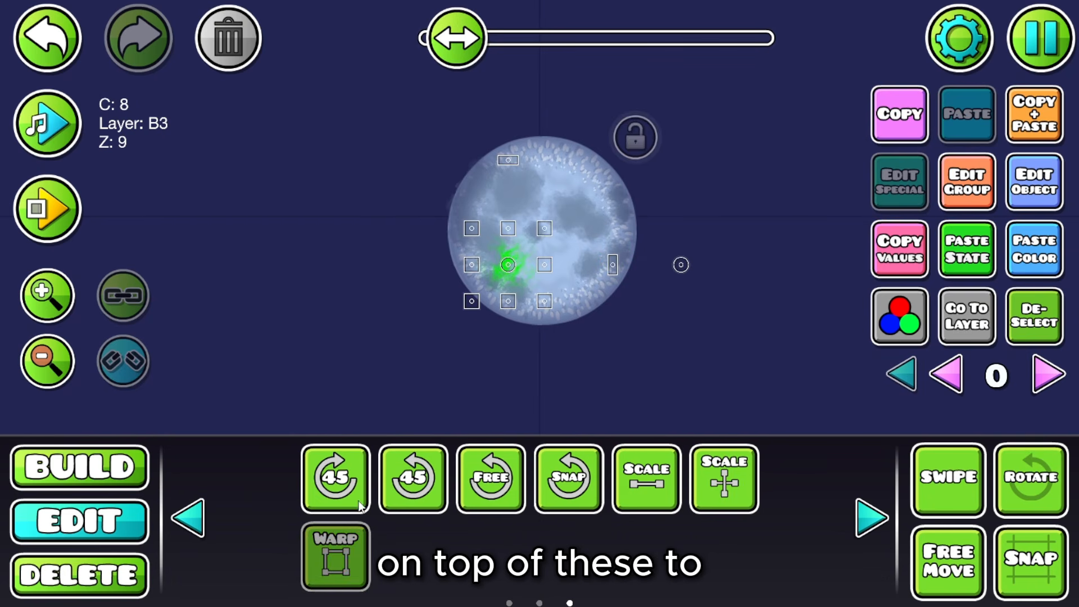
pyautogui.moveTo(542, 224); pyautogui.dragTo(538, 252)
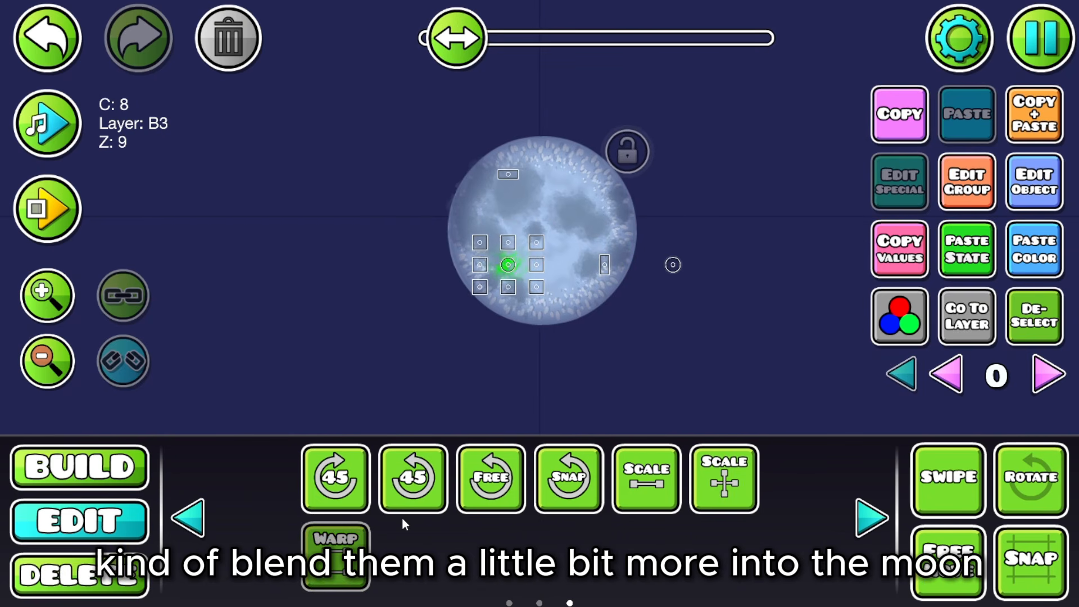
pyautogui.click(363, 541)
pyautogui.click(922, 544)
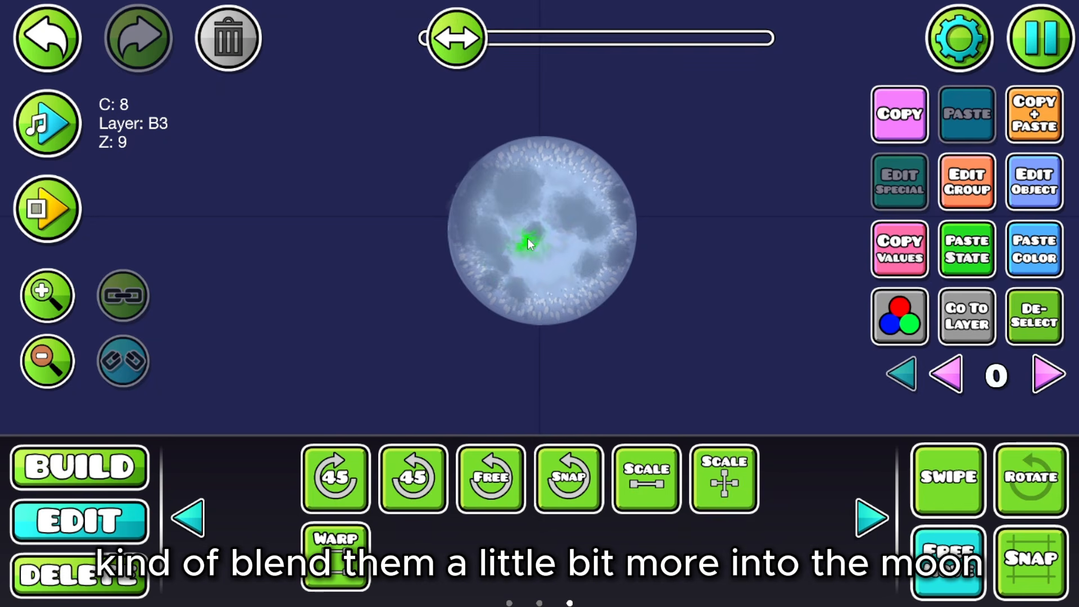
pyautogui.moveTo(528, 239); pyautogui.dragTo(536, 232)
pyautogui.click(1006, 302)
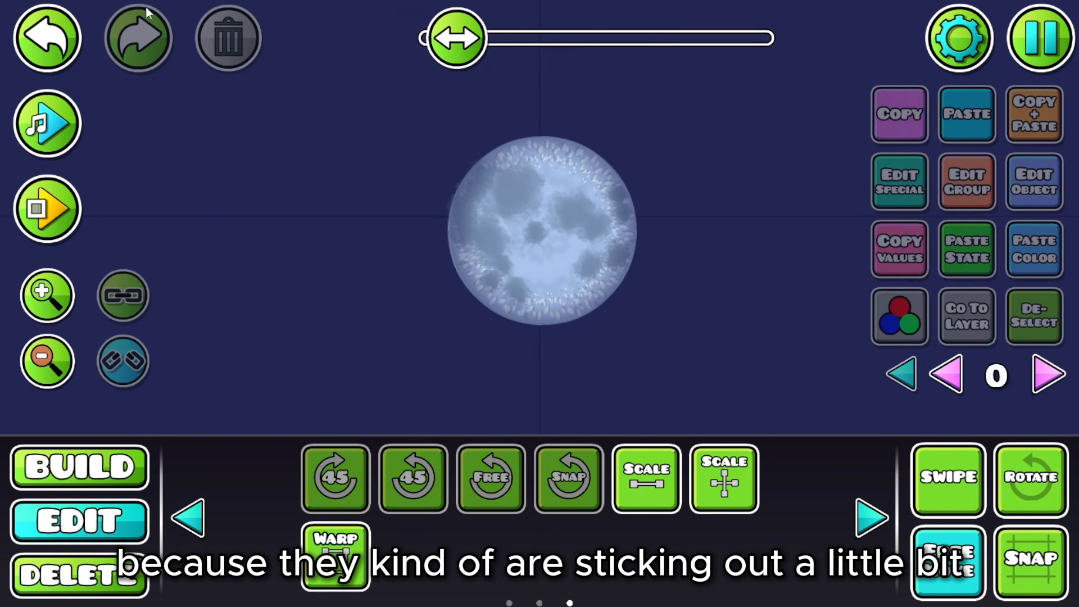
# Step: Duplicate the texture detail onto the moon's top and another crater, rotating the copies
pyautogui.click(74, 52)
pyautogui.click(1027, 104)
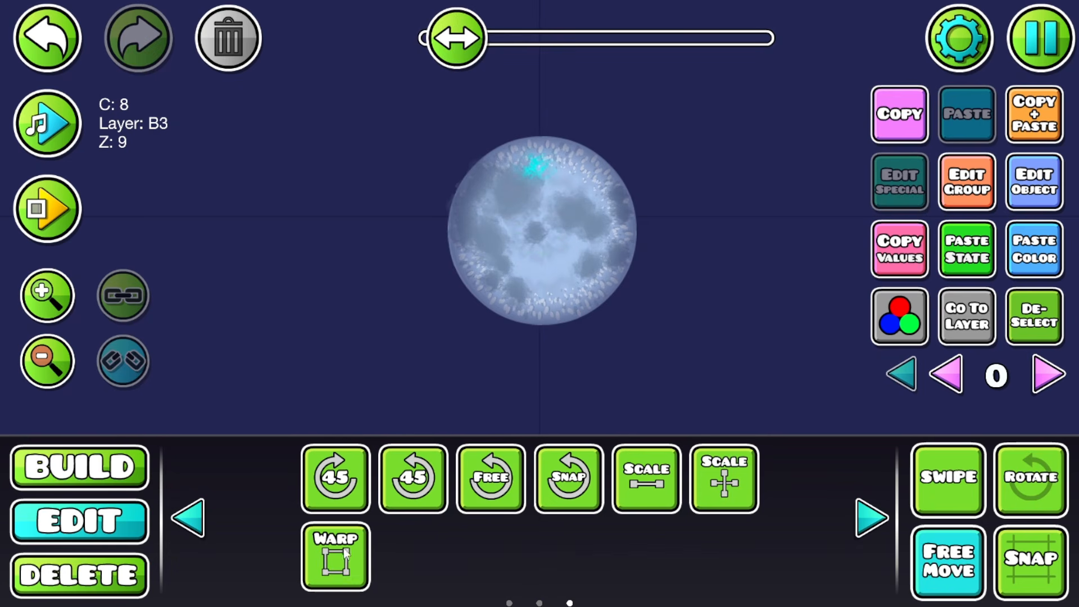
pyautogui.moveTo(534, 168); pyautogui.dragTo(535, 303)
pyautogui.click(1031, 480)
pyautogui.moveTo(506, 231); pyautogui.dragTo(600, 195)
pyautogui.click(47, 38)
pyautogui.click(496, 280)
pyautogui.click(1035, 114)
pyautogui.moveTo(504, 251); pyautogui.dragTo(729, 325)
pyautogui.click(335, 557)
pyautogui.click(1035, 182)
# Step: Check the custom colours, filter deletion to custom objects only and recentre the view on the moon
pyautogui.click(938, 569)
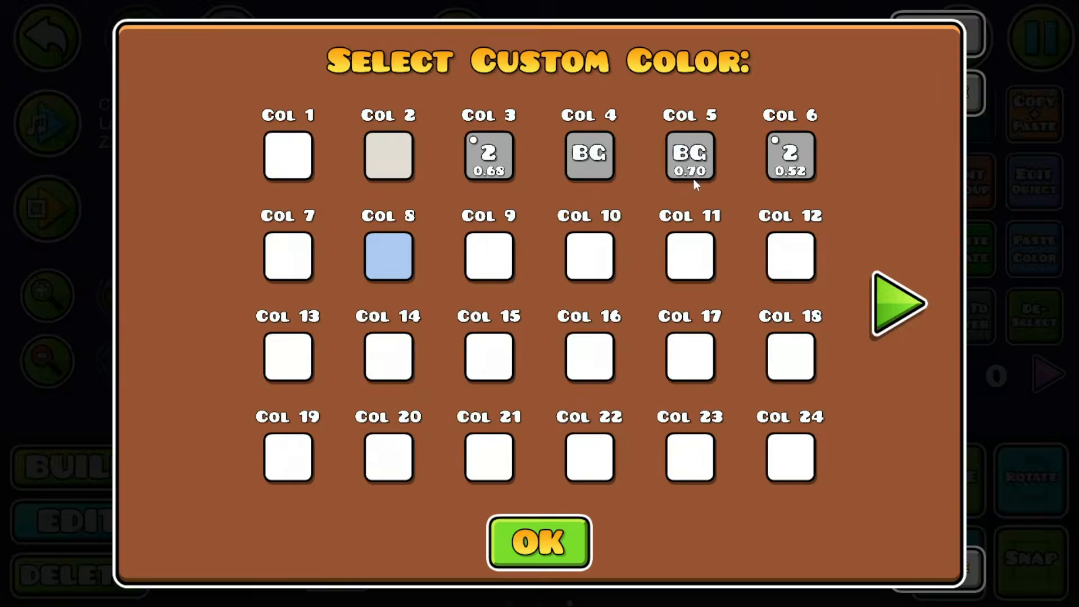
pyautogui.click(539, 542)
pyautogui.click(1034, 316)
pyautogui.click(565, 169)
pyautogui.click(80, 575)
pyautogui.click(765, 557)
pyautogui.moveTo(730, 278); pyautogui.dragTo(766, 278)
# Step: Select the left, central and upper-left craters, then clear the deletion filter
pyautogui.click(47, 38)
pyautogui.click(80, 521)
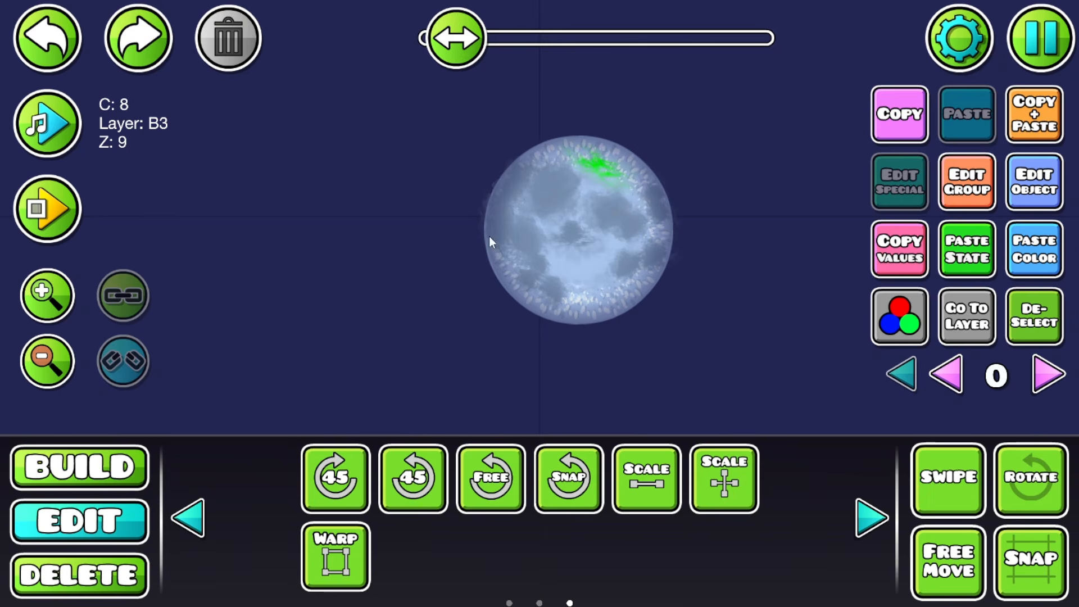
pyautogui.click(490, 236)
pyautogui.click(571, 231)
pyautogui.click(550, 194)
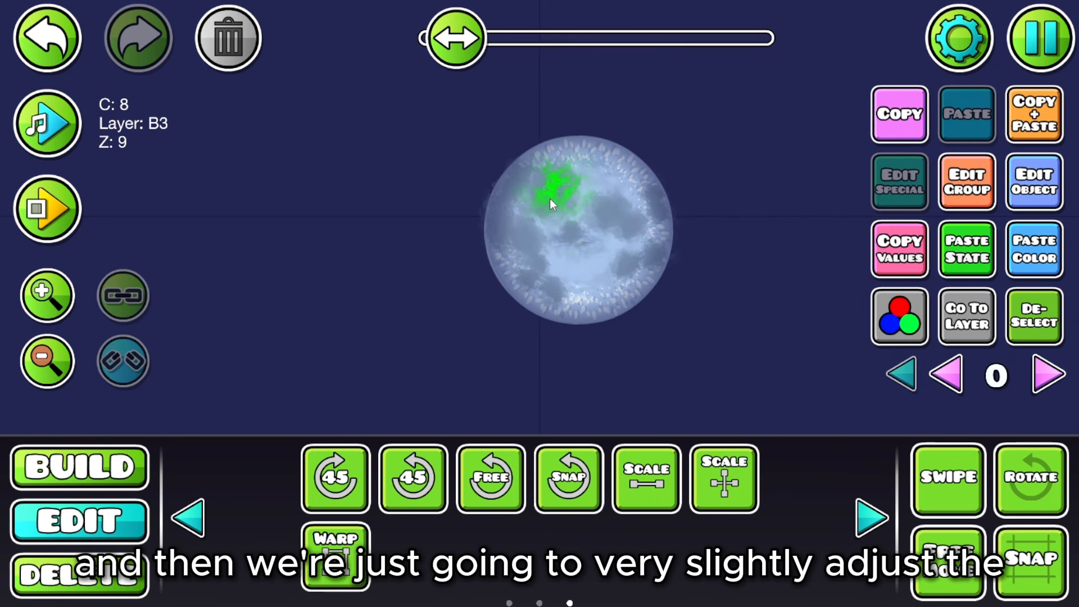
pyautogui.click(80, 575)
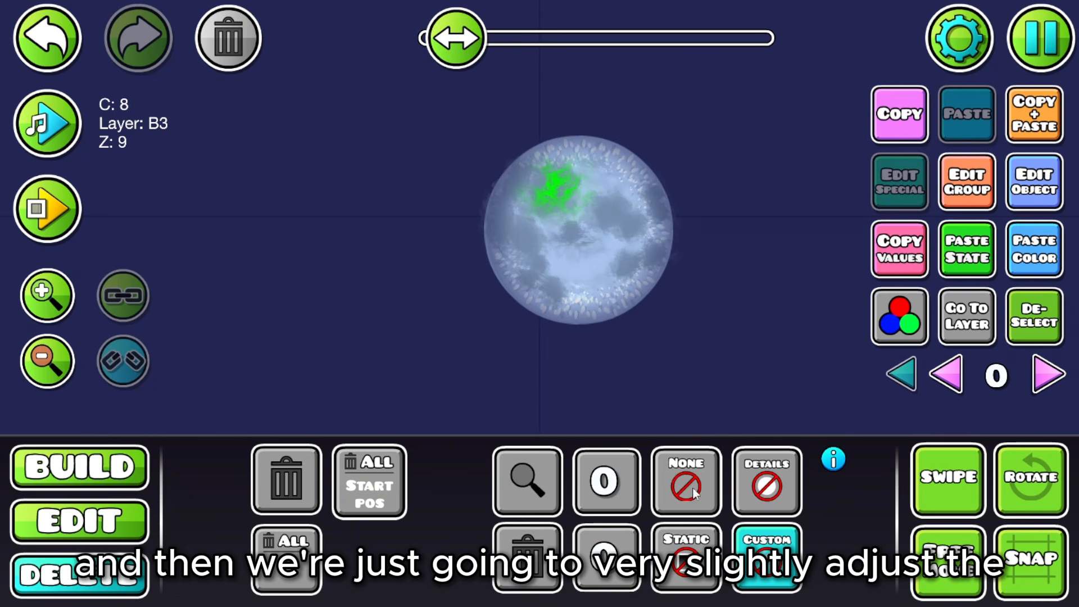
pyautogui.click(693, 488)
pyautogui.click(128, 524)
# Step: Reselect the left crater and restrict the deletion filter to custom objects
pyautogui.click(532, 248)
pyautogui.click(533, 248)
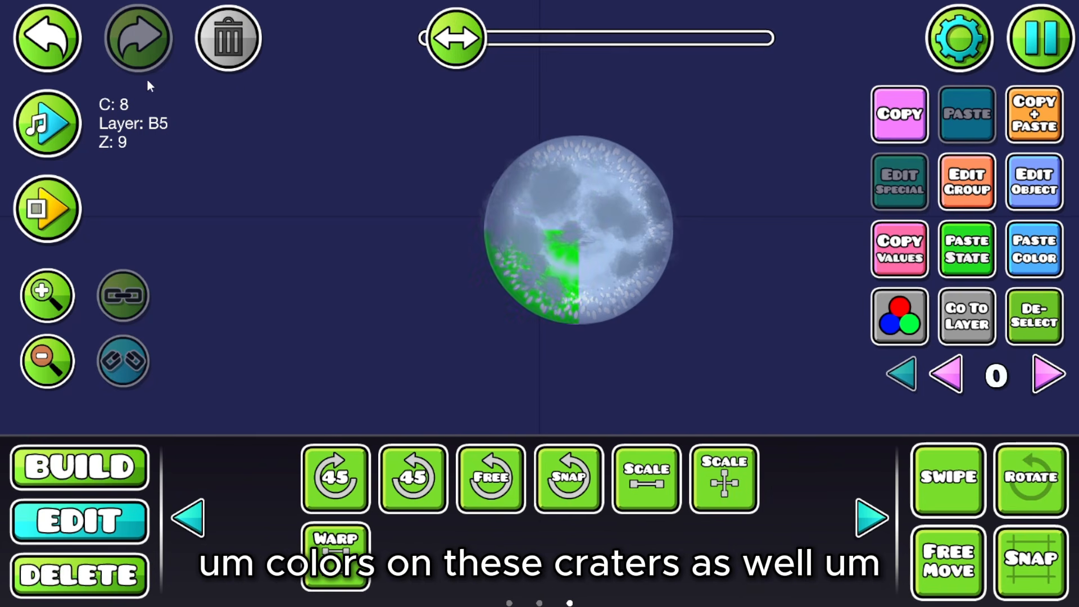
pyautogui.click(47, 39)
pyautogui.click(146, 580)
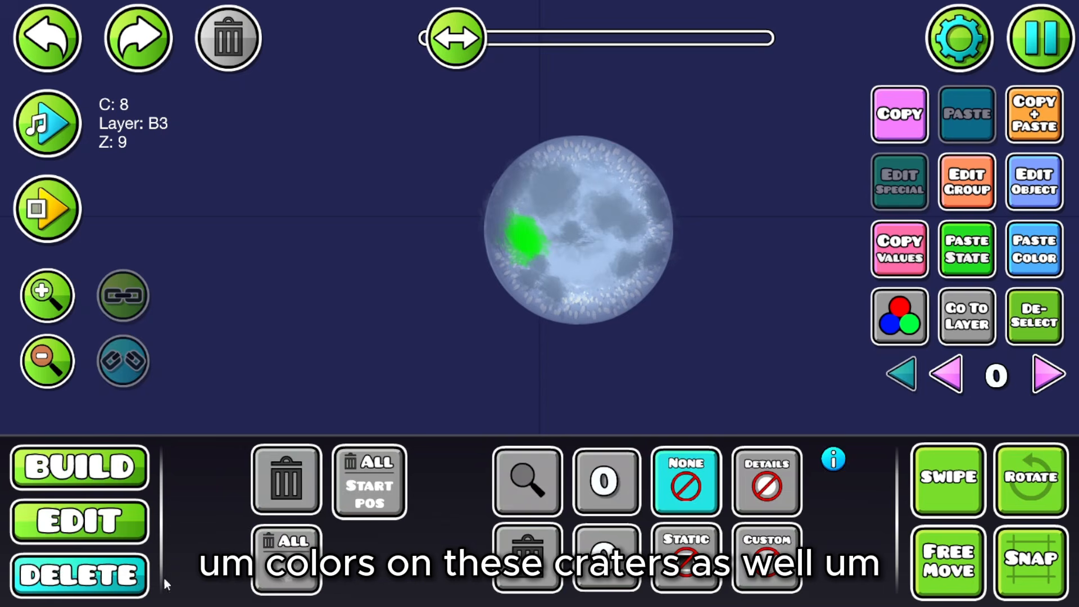
pyautogui.click(735, 583)
pyautogui.press('2')
# Step: Raise two craters' brightness slightly, to x0.75 and x0.74
pyautogui.click(900, 317)
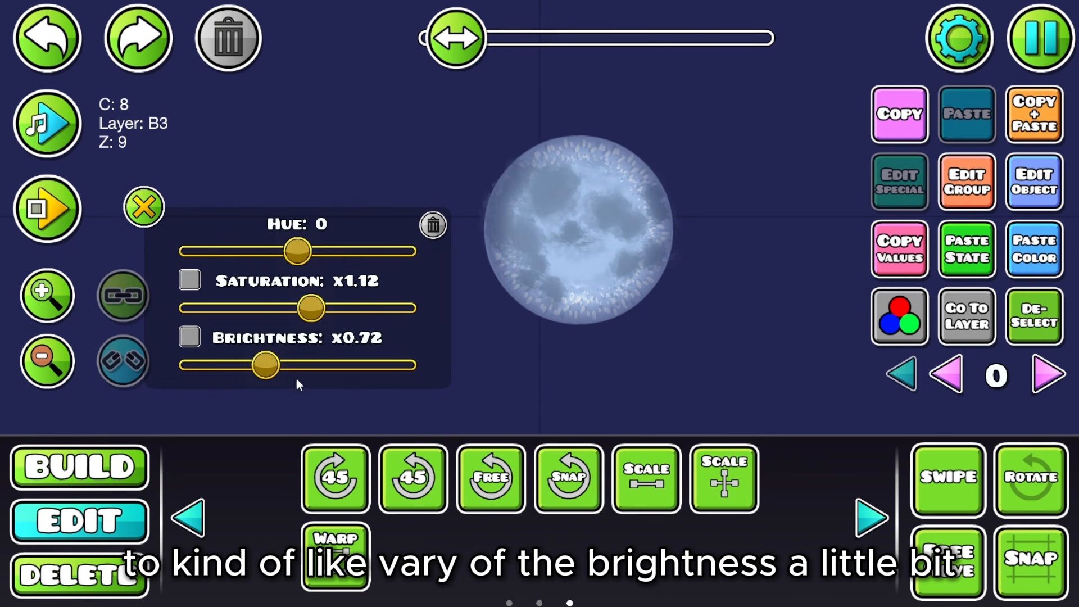
pyautogui.moveTo(275, 365); pyautogui.dragTo(284, 363)
pyautogui.click(144, 207)
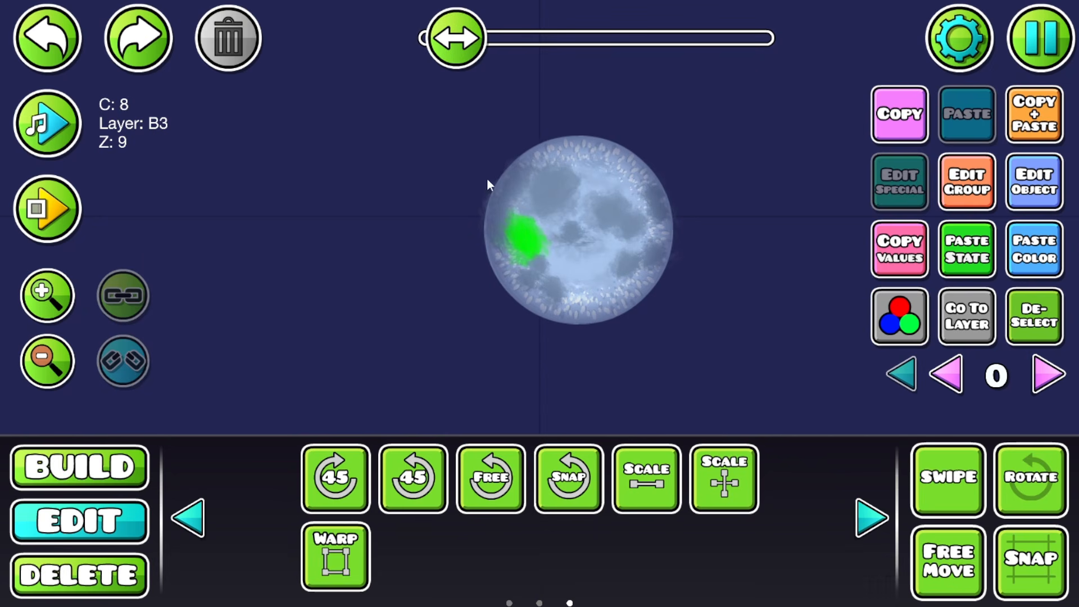
pyautogui.click(616, 210)
pyautogui.click(899, 316)
pyautogui.moveTo(270, 365); pyautogui.dragTo(278, 365)
pyautogui.click(144, 207)
# Step: Brighten two more craters slightly through their colour adjustments
pyautogui.click(515, 182)
pyautogui.click(901, 333)
pyautogui.click(144, 206)
pyautogui.click(528, 281)
pyautogui.click(900, 324)
pyautogui.click(144, 207)
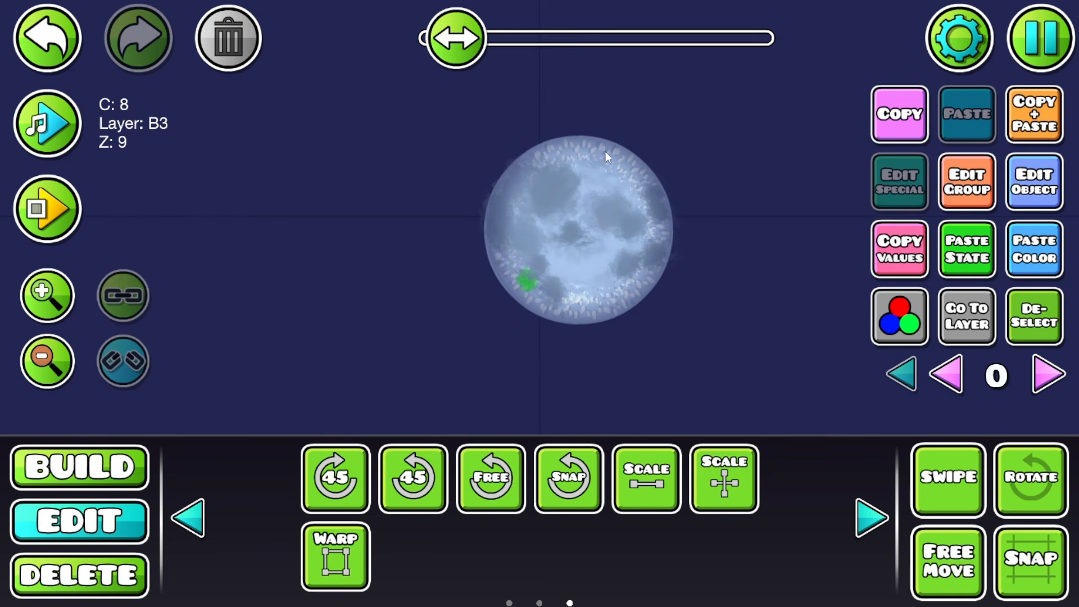
pyautogui.click(608, 209)
# Step: Filter to custom objects and sweep-select all 64 moon objects
pyautogui.click(135, 569)
pyautogui.click(134, 522)
pyautogui.click(567, 318)
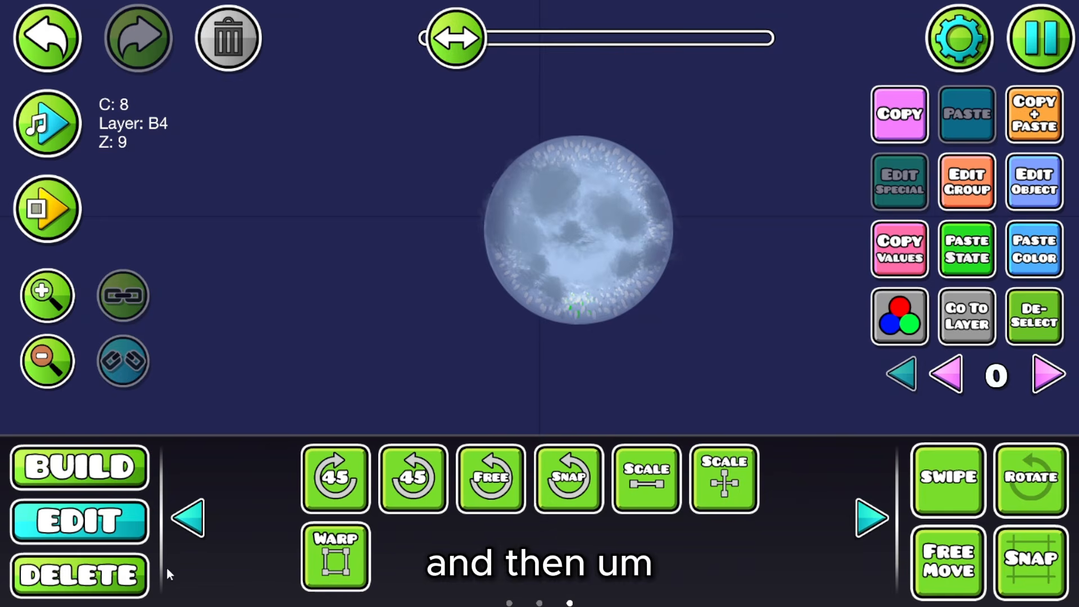
pyautogui.click(134, 574)
pyautogui.click(750, 561)
pyautogui.click(131, 526)
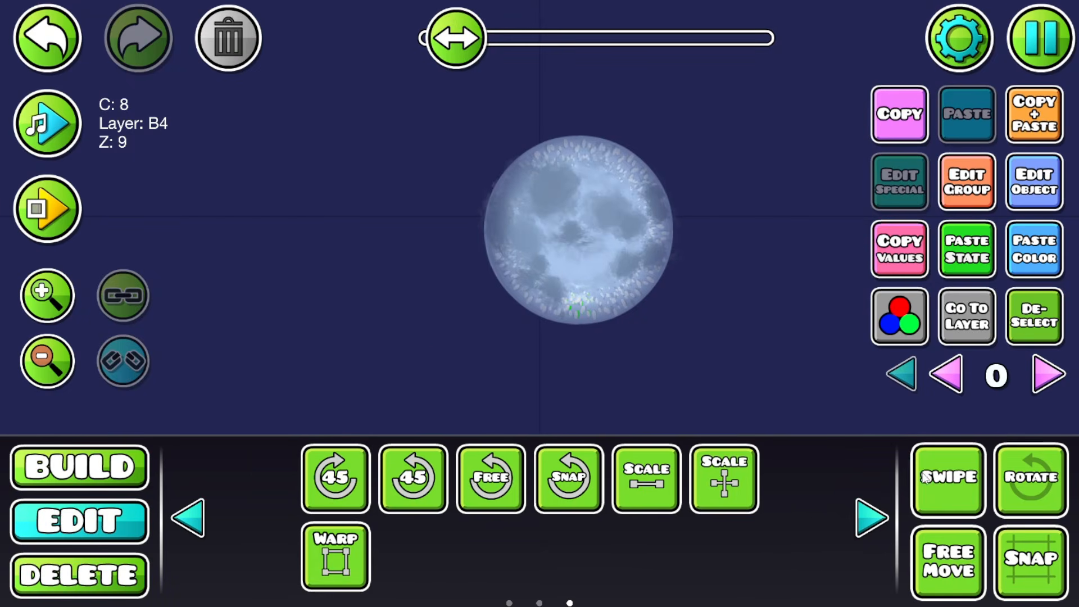
pyautogui.click(925, 477)
pyautogui.moveTo(436, 346); pyautogui.dragTo(690, 123)
pyautogui.click(948, 475)
# Step: Delete the spiky fringe decoration from around the full moon's edge
pyautogui.click(336, 555)
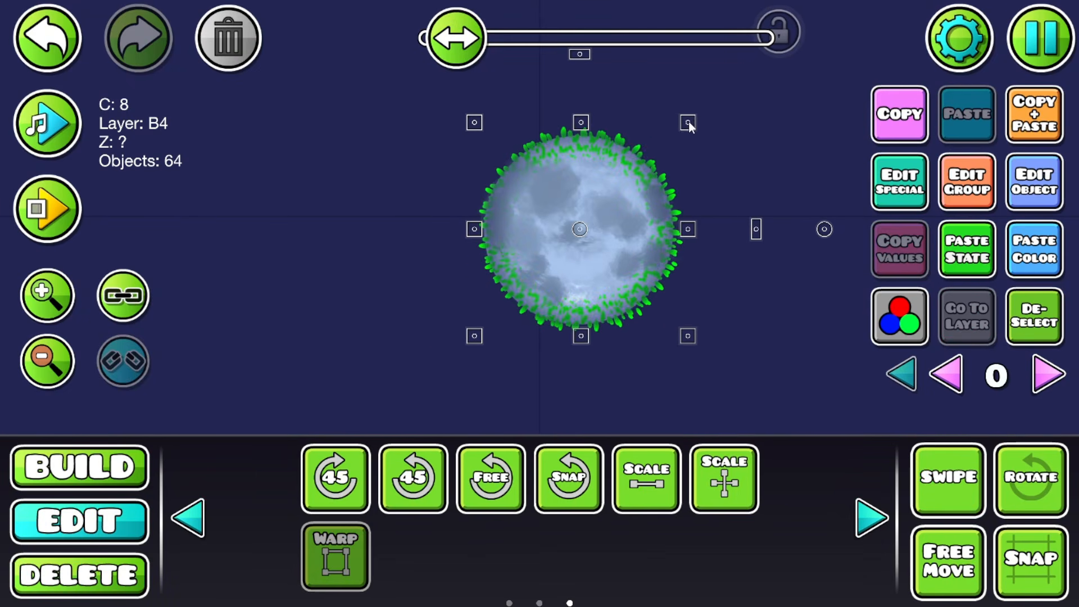
pyautogui.click(1046, 309)
pyautogui.moveTo(620, 315); pyautogui.dragTo(529, 333)
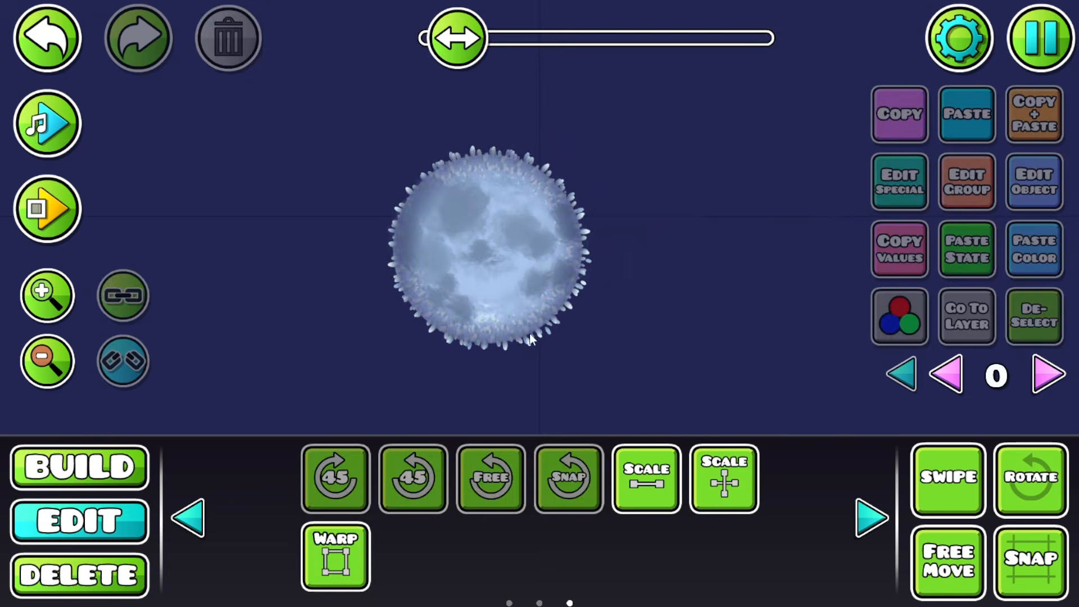
pyautogui.click(113, 453)
pyautogui.click(768, 409)
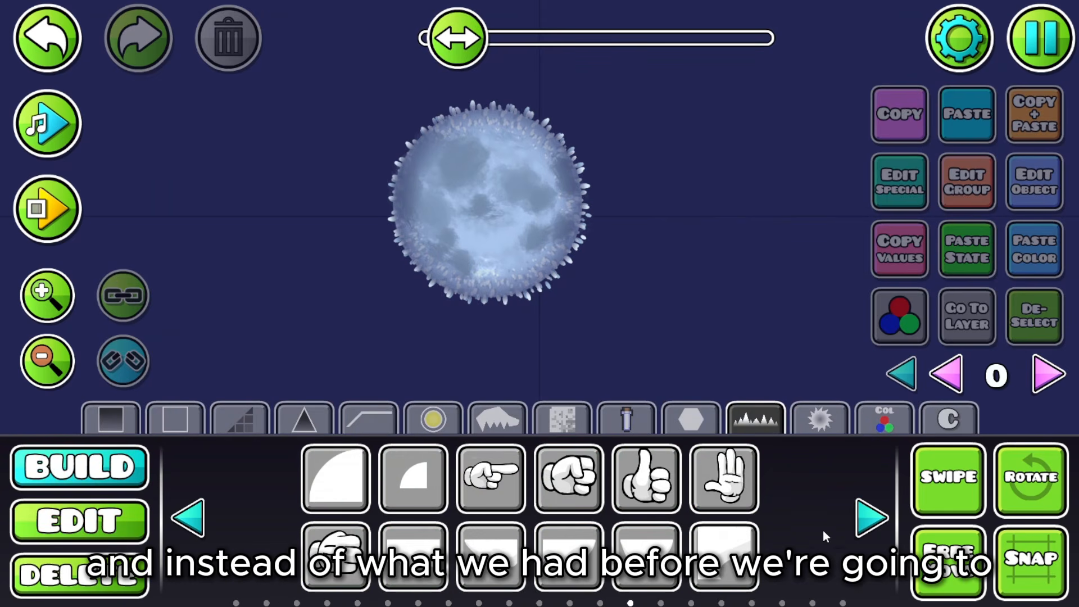
pyautogui.click(875, 537)
pyautogui.click(875, 537)
pyautogui.click(875, 538)
pyautogui.click(78, 571)
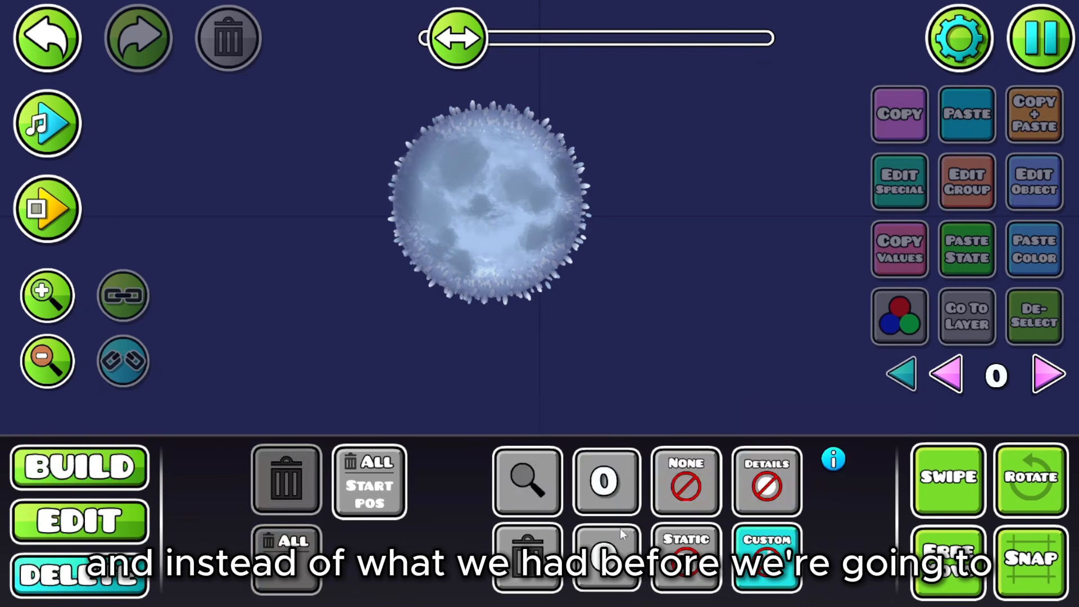
pyautogui.click(697, 501)
pyautogui.click(100, 483)
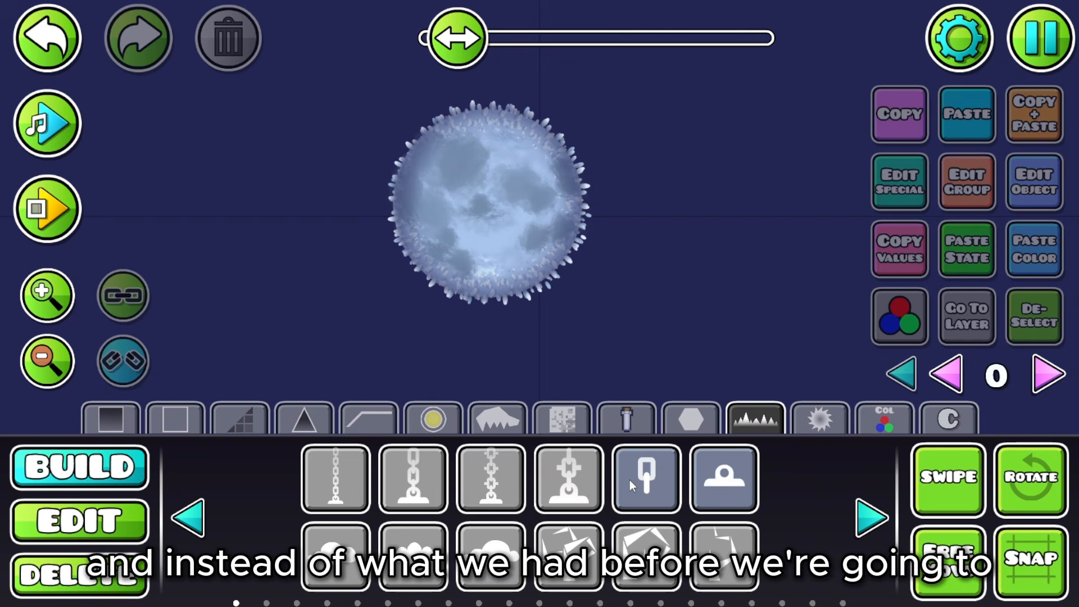
# Step: Place four large curved arc pieces around the moon on colour channel 4 and scale the ring to fit
pyautogui.click(869, 524)
pyautogui.click(869, 524)
pyautogui.click(870, 524)
pyautogui.click(869, 521)
pyautogui.click(870, 522)
pyautogui.click(870, 522)
pyautogui.click(869, 522)
pyautogui.click(870, 522)
pyautogui.click(870, 522)
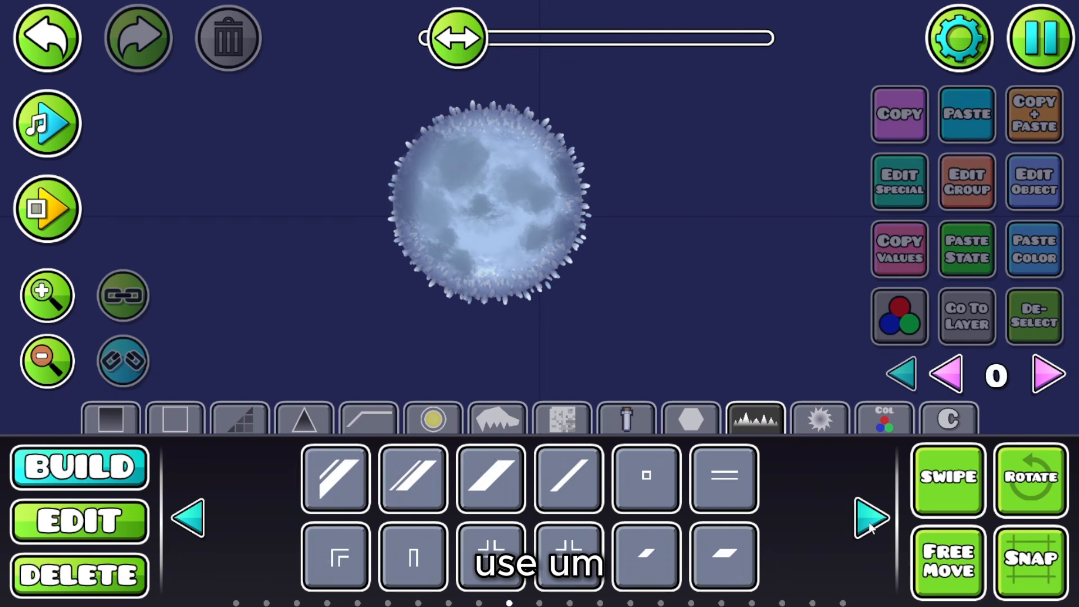
pyautogui.click(869, 522)
pyautogui.click(869, 522)
pyautogui.click(871, 524)
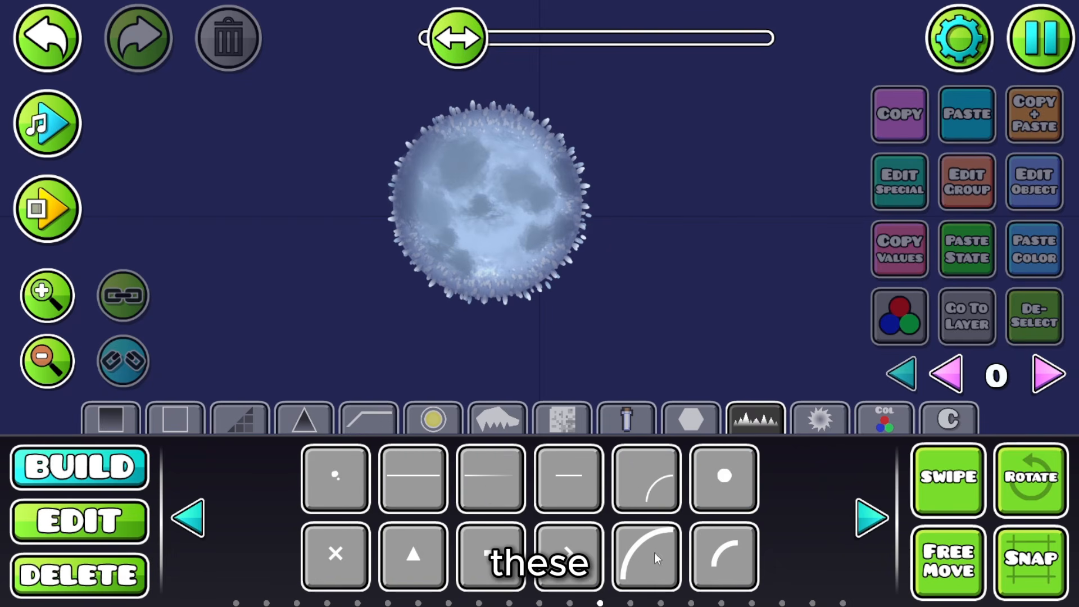
pyautogui.click(672, 557)
pyautogui.click(681, 284)
pyautogui.press('d')
pyautogui.press('d')
pyautogui.click(1043, 195)
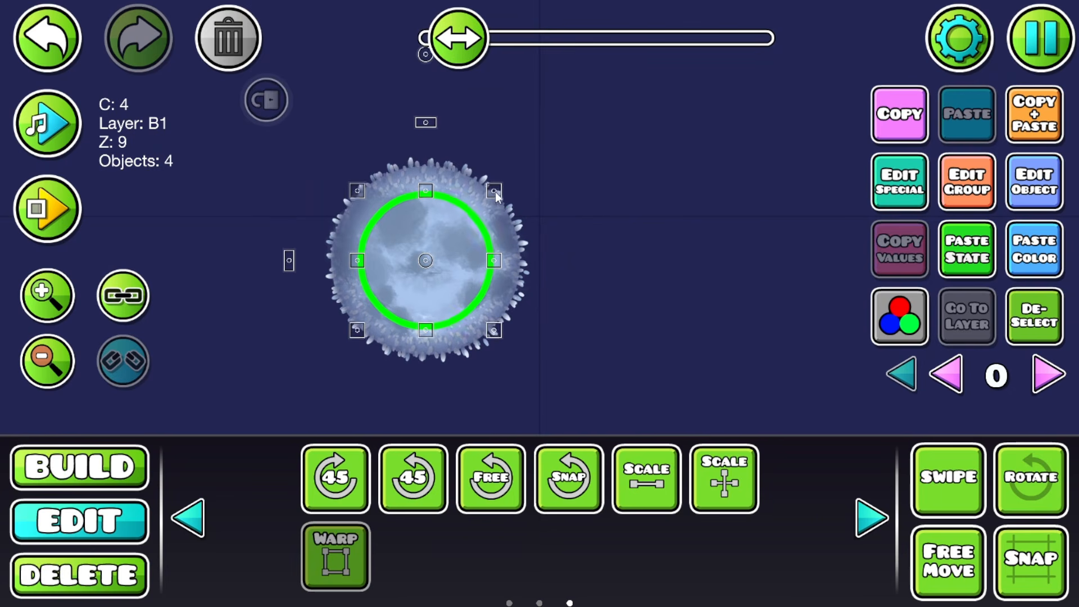
pyautogui.moveTo(495, 191); pyautogui.dragTo(528, 160)
# Step: Duplicate the four-arc ring and warp the copy slightly larger
pyautogui.click(1006, 318)
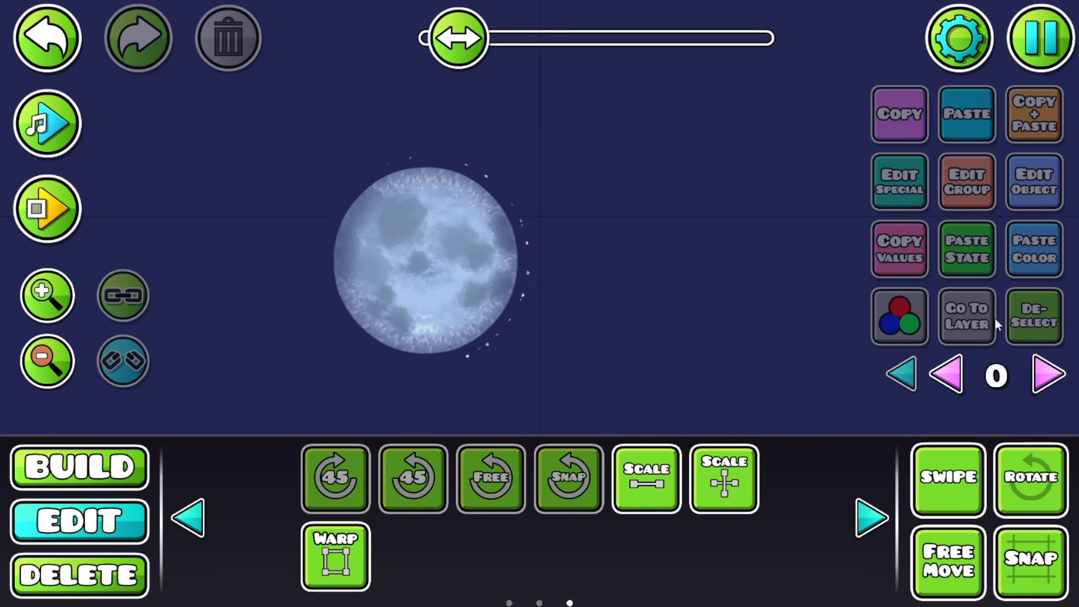
pyautogui.click(73, 33)
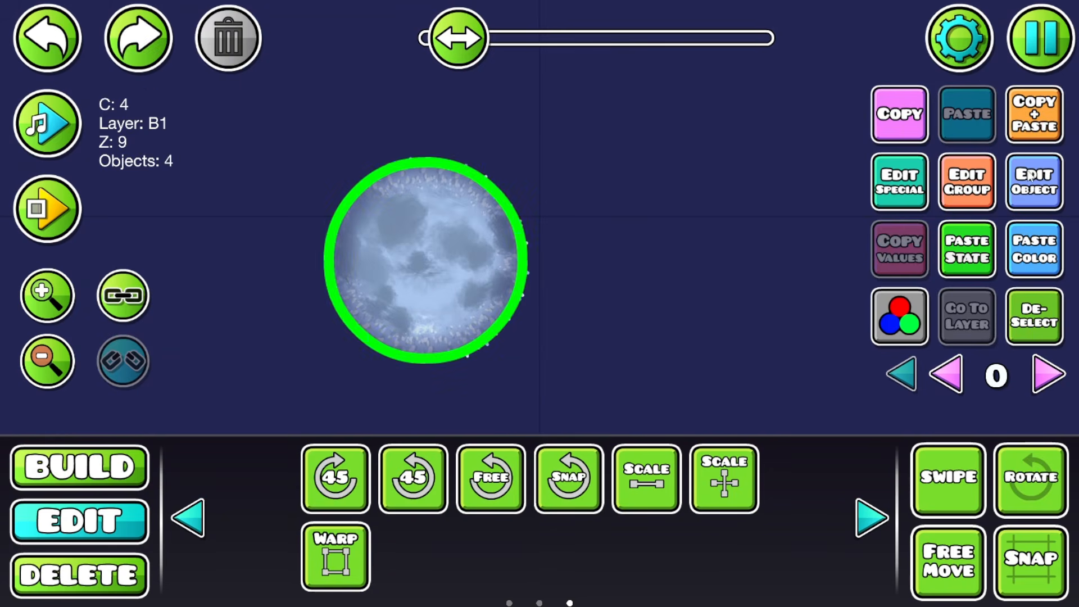
pyautogui.click(1039, 122)
pyautogui.click(337, 562)
pyautogui.moveTo(525, 157); pyautogui.dragTo(537, 150)
pyautogui.click(1034, 321)
# Step: Put a glow object over the moon's centre and open its Detail Color settings
pyautogui.moveTo(620, 304); pyautogui.dragTo(674, 239)
pyautogui.click(124, 472)
pyautogui.moveTo(630, 269); pyautogui.dragTo(544, 261)
pyautogui.moveTo(520, 316); pyautogui.dragTo(594, 322)
pyautogui.moveTo(729, 302); pyautogui.dragTo(694, 347)
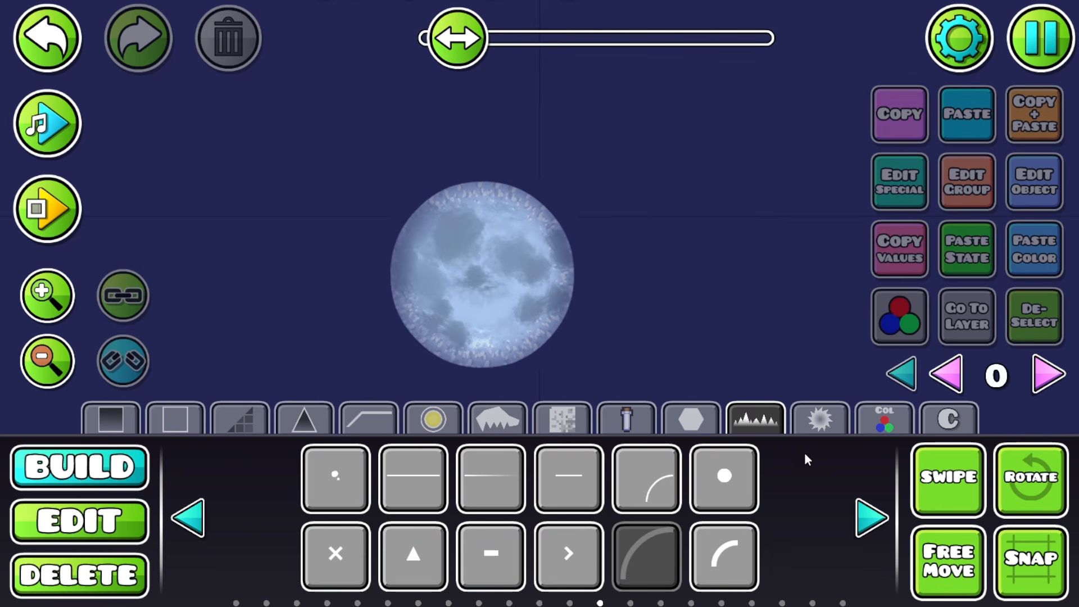
pyautogui.click(879, 522)
pyautogui.click(879, 523)
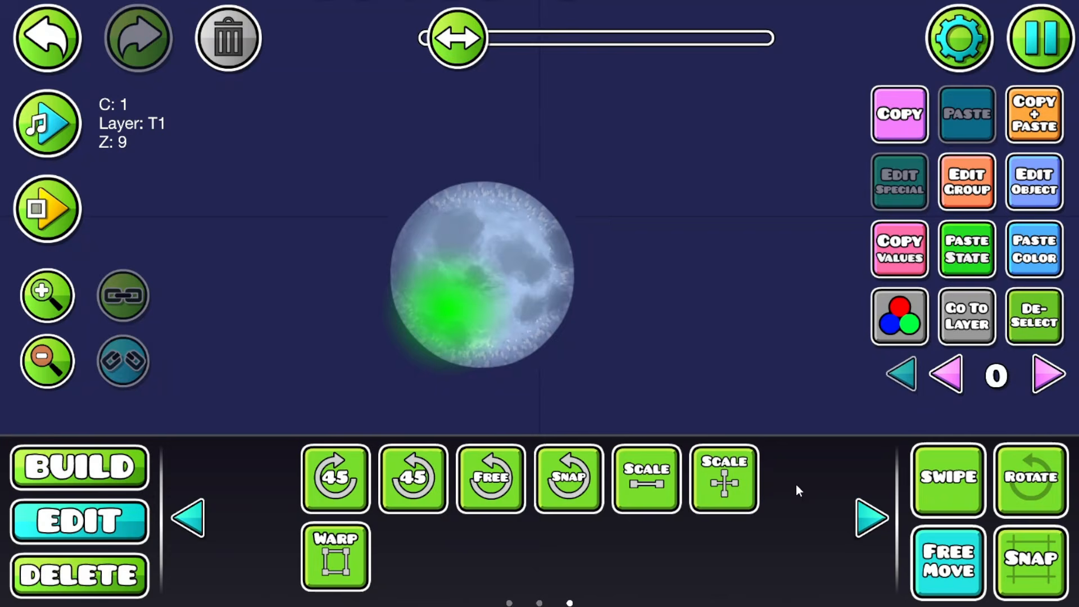
pyautogui.moveTo(465, 316); pyautogui.dragTo(495, 287)
pyautogui.click(1016, 194)
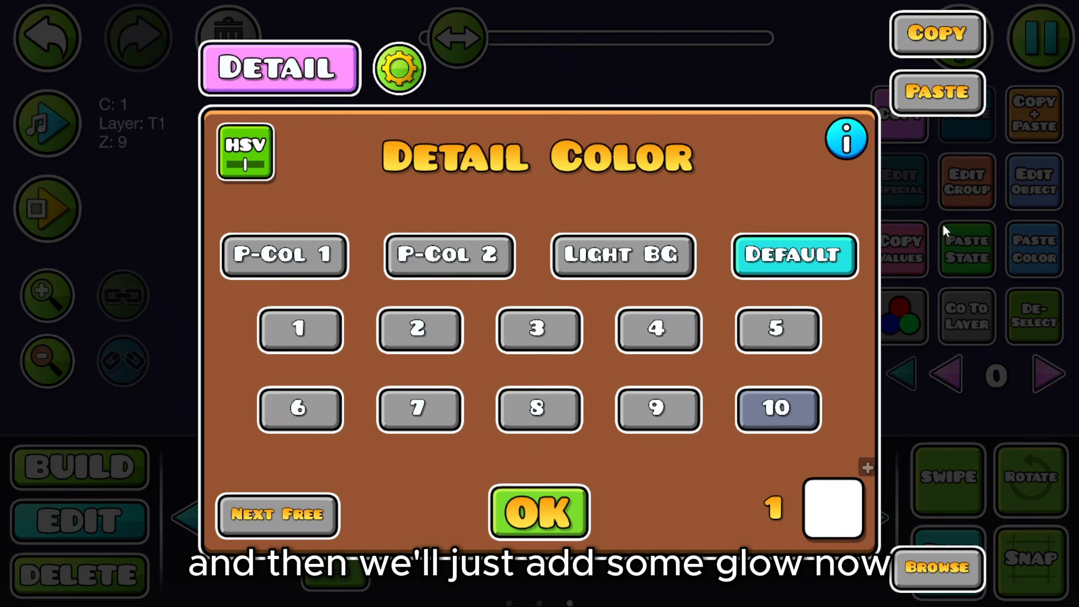
# Step: Set the glow to colour channel 4 and enlarge it around the moon
pyautogui.click(450, 333)
pyautogui.click(659, 330)
pyautogui.click(931, 568)
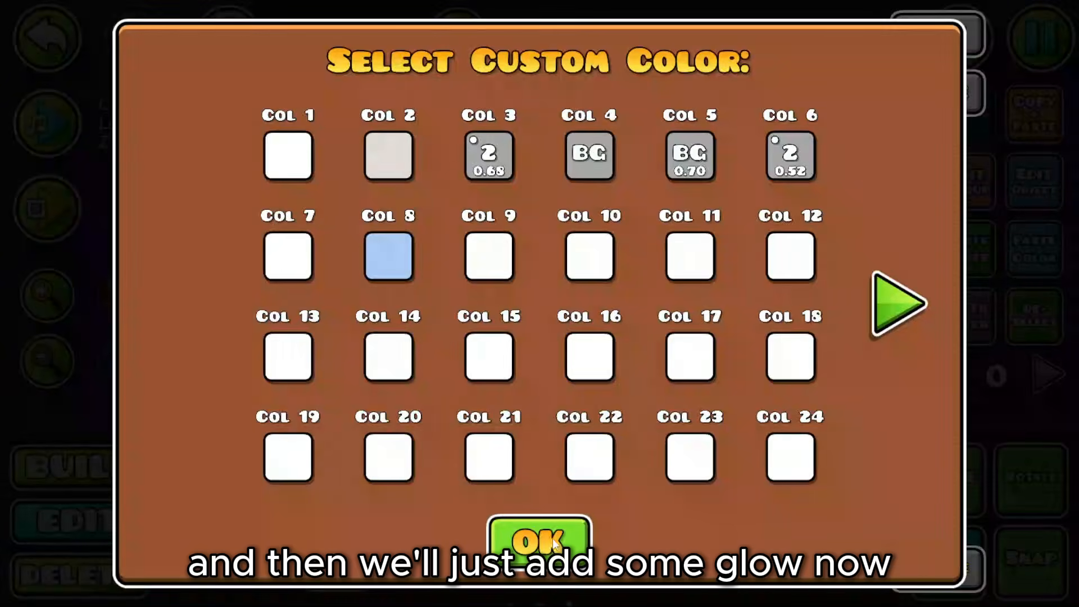
pyautogui.click(539, 535)
pyautogui.click(539, 512)
pyautogui.moveTo(524, 215); pyautogui.dragTo(663, 89)
# Step: Duplicate the glow and lower its HSV brightness to x0.28
pyautogui.click(1018, 320)
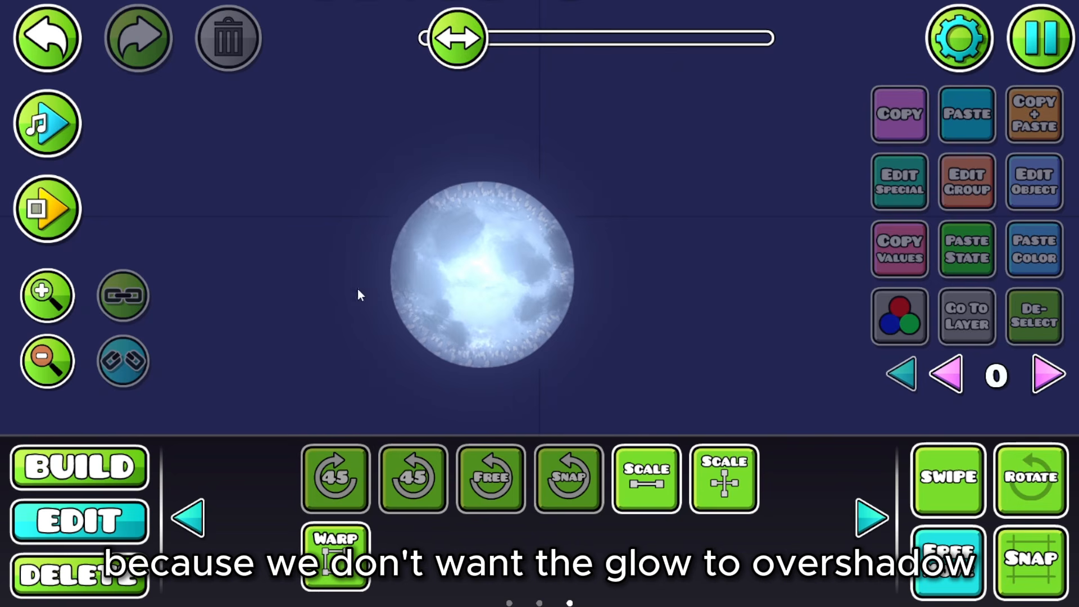
pyautogui.click(56, 366)
pyautogui.click(65, 370)
pyautogui.click(67, 371)
pyautogui.click(66, 371)
pyautogui.click(66, 60)
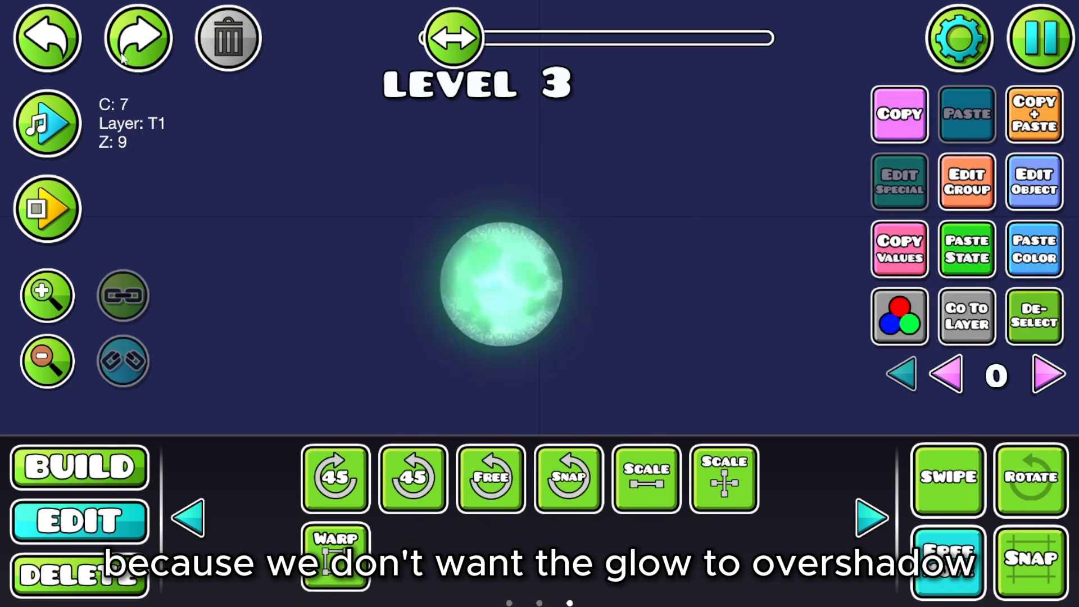
pyautogui.click(1031, 95)
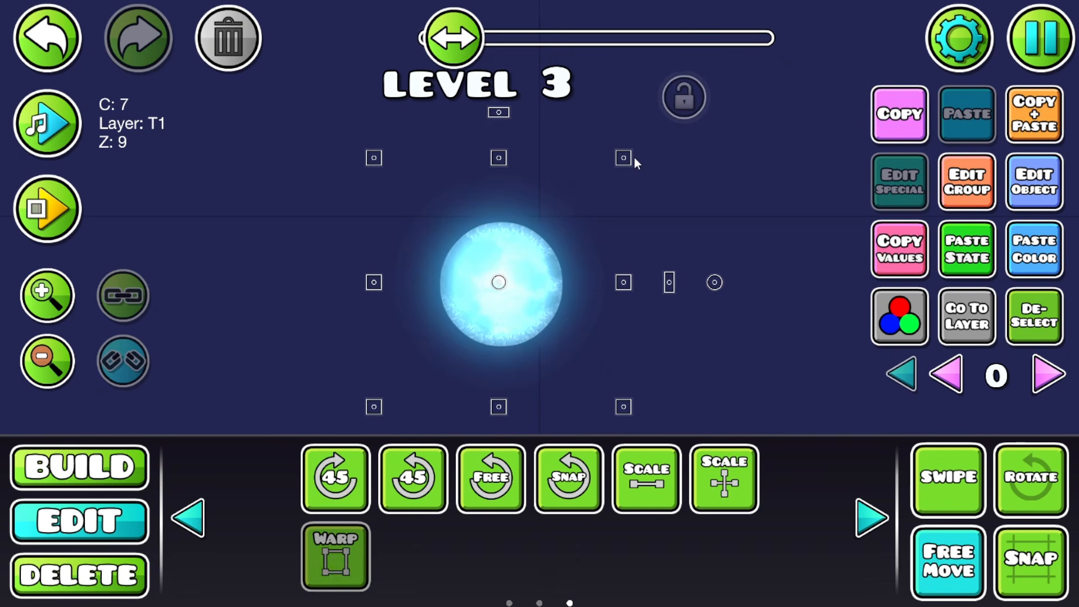
pyautogui.click(898, 304)
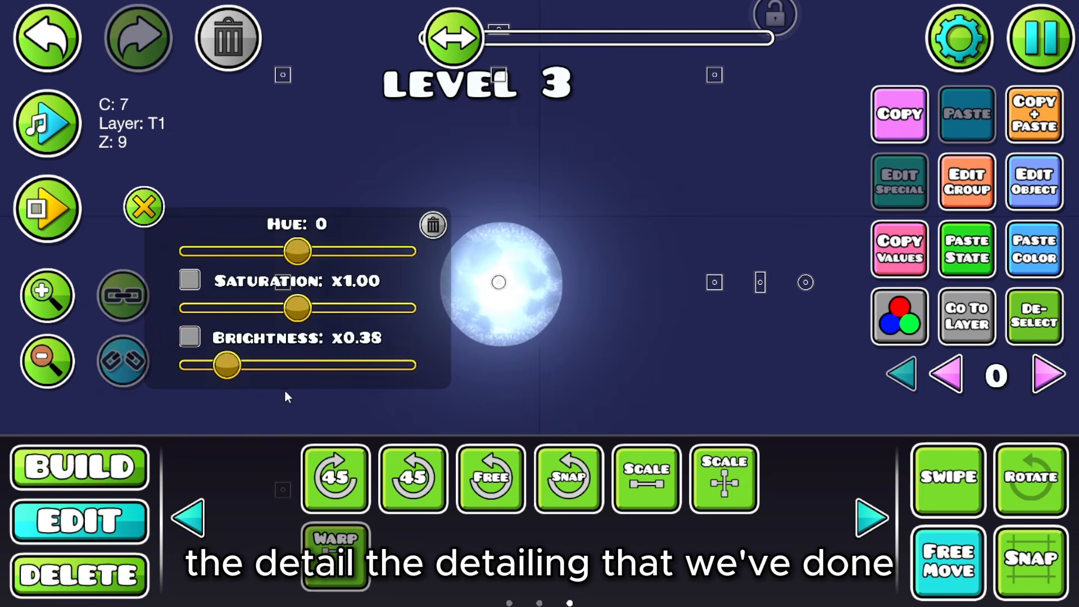
pyautogui.moveTo(227, 365); pyautogui.dragTo(218, 370)
pyautogui.click(145, 206)
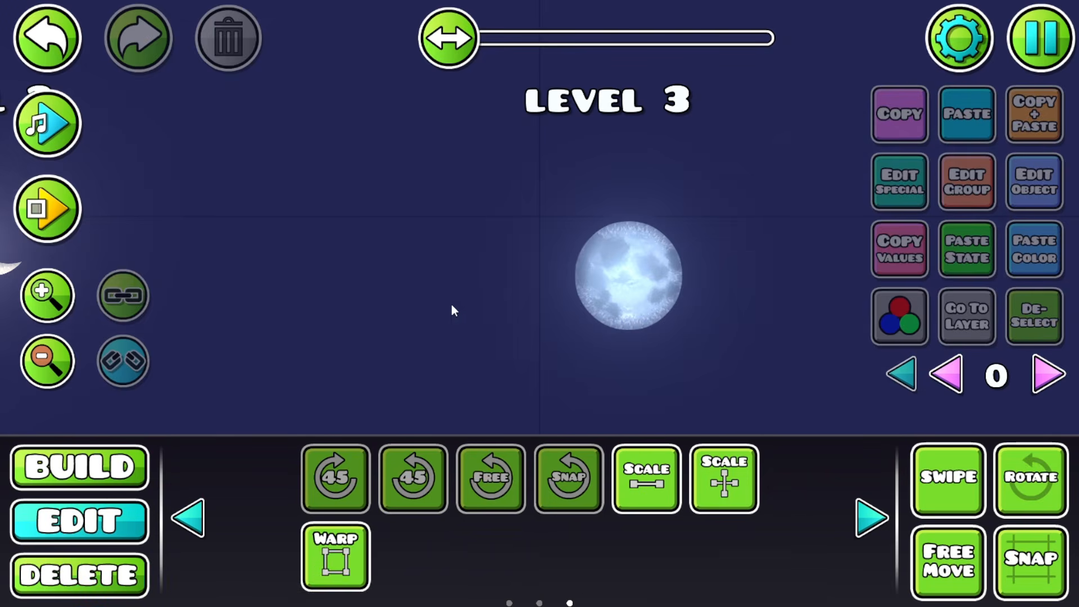
# Step: Swipe-select the entire full moon
pyautogui.moveTo(451, 304); pyautogui.dragTo(424, 275)
pyautogui.click(956, 477)
pyautogui.moveTo(477, 369); pyautogui.dragTo(716, 207)
# Step: Turn off swipe selection, show all layers, and select every object in the level
pyautogui.click(1008, 335)
pyautogui.click(947, 479)
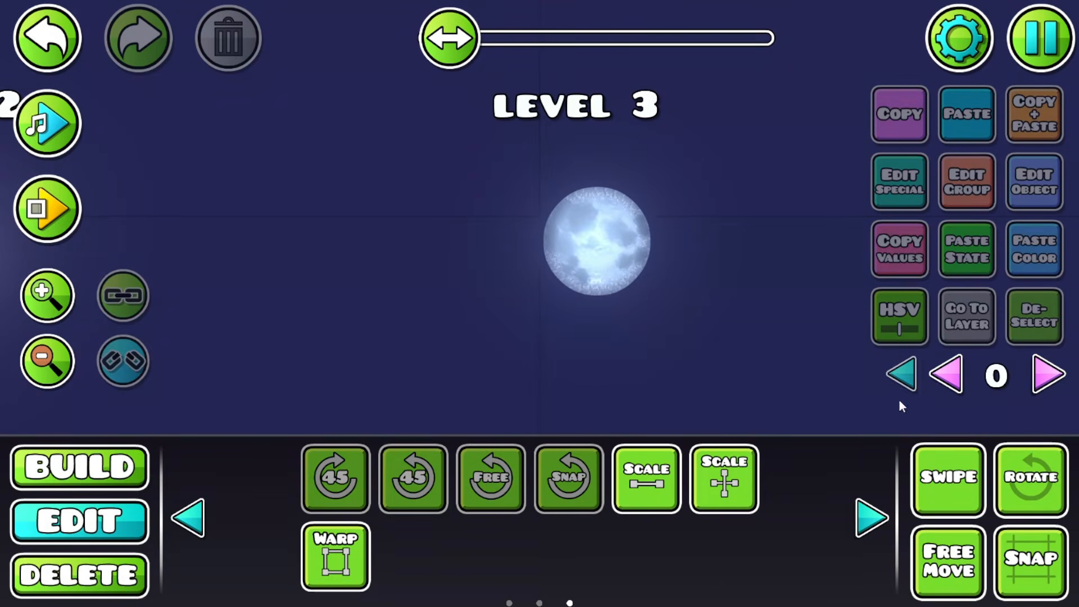
pyautogui.click(935, 378)
pyautogui.moveTo(551, 247); pyautogui.dragTo(489, 260)
pyautogui.click(1033, 48)
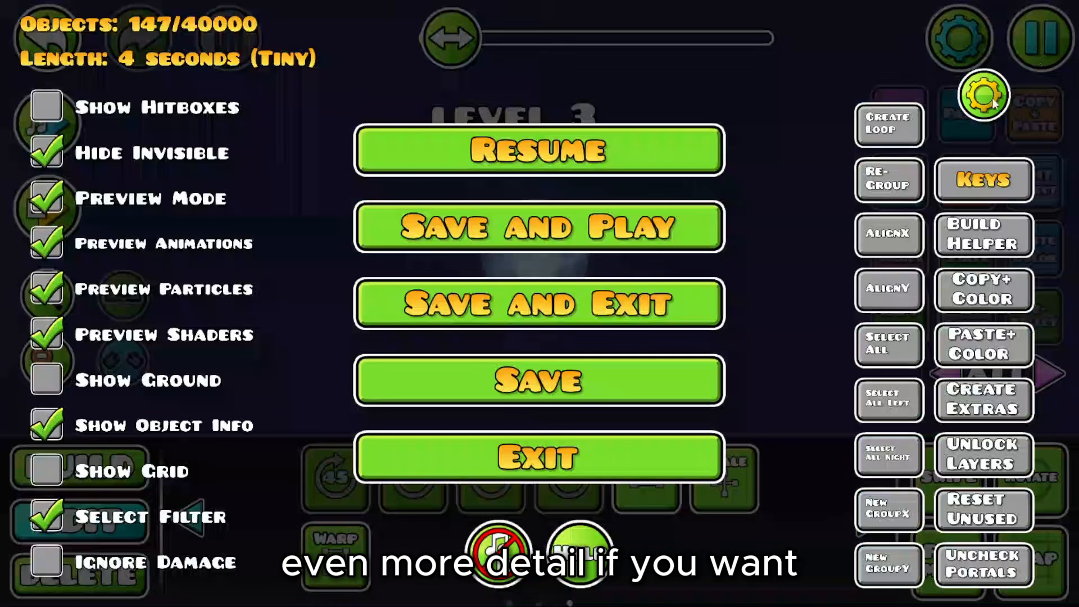
pyautogui.click(897, 348)
pyautogui.click(555, 162)
# Step: Turn on Dont Fade and NoGlow for all selected objects
pyautogui.click(963, 189)
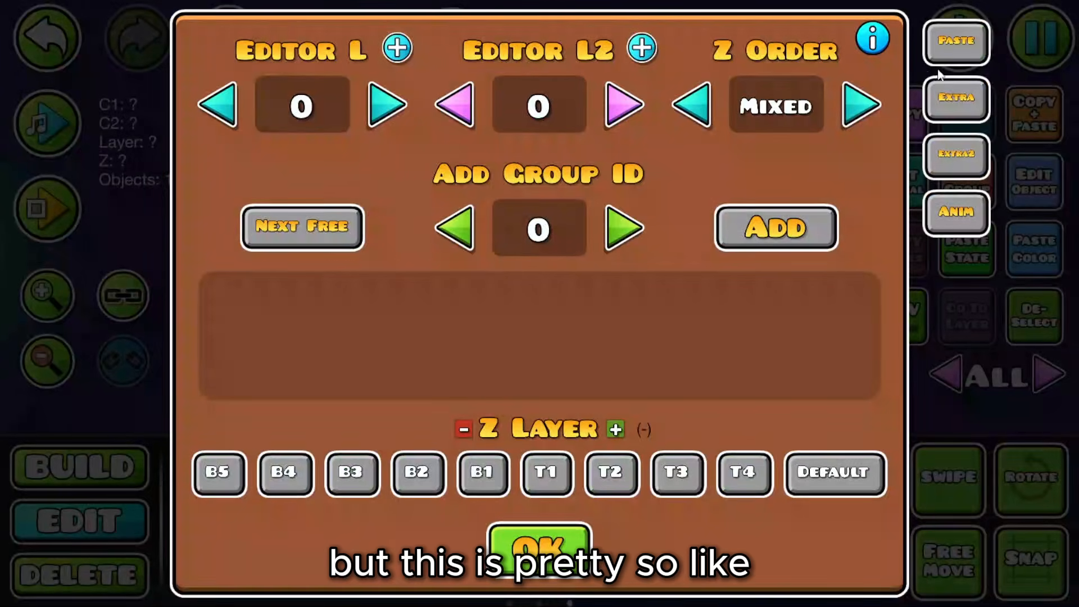
pyautogui.click(956, 99)
pyautogui.click(253, 90)
pyautogui.click(709, 204)
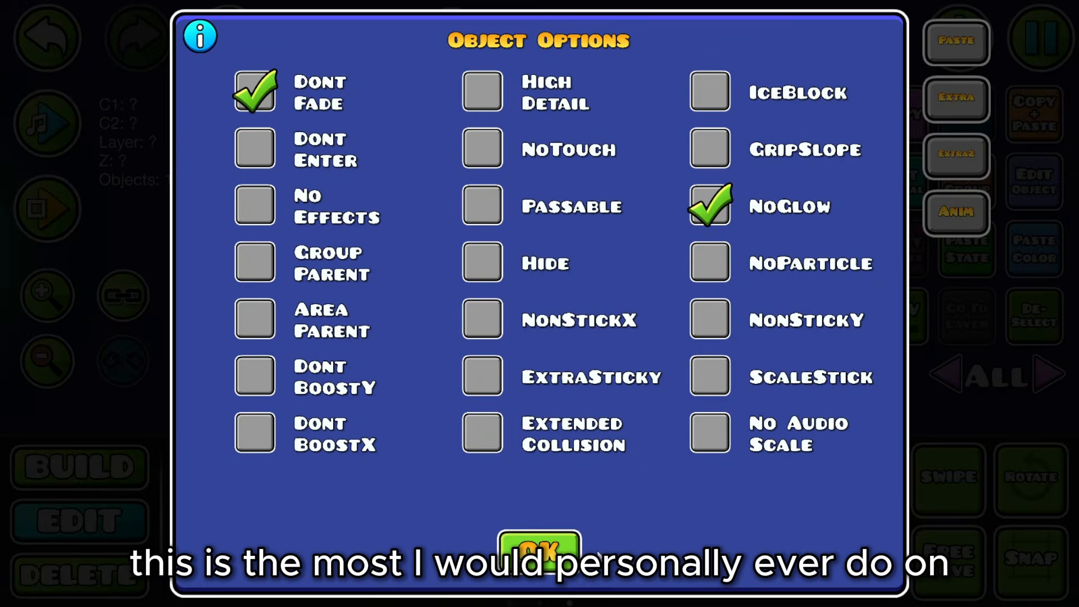
pyautogui.click(542, 545)
pyautogui.click(538, 545)
# Step: Save the level and zoom out to show the Level 1 and Level 2 moons
pyautogui.click(1037, 335)
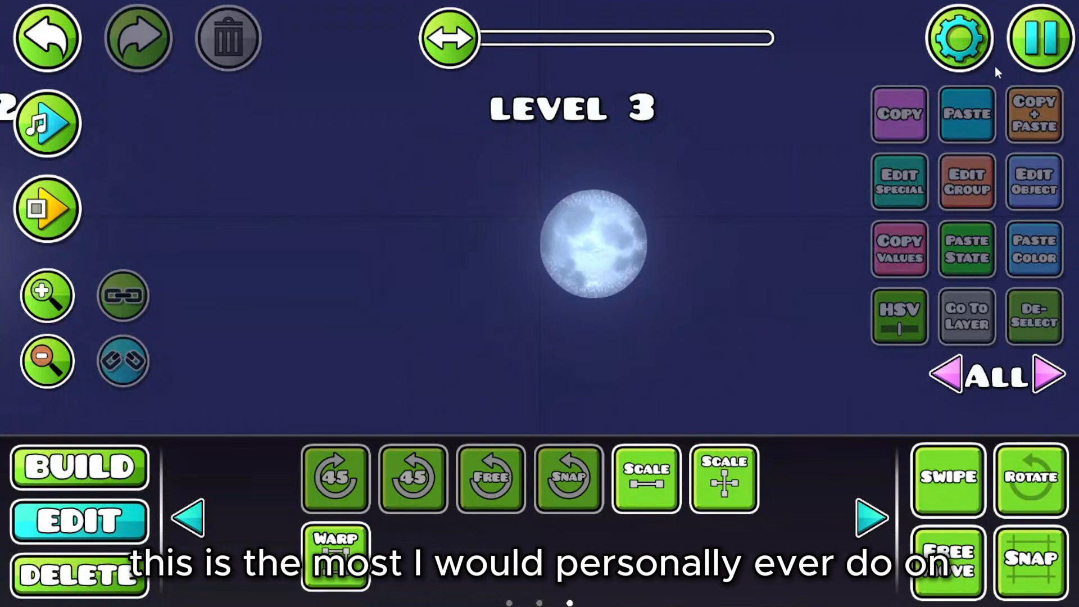
pyautogui.click(1038, 40)
pyautogui.click(572, 382)
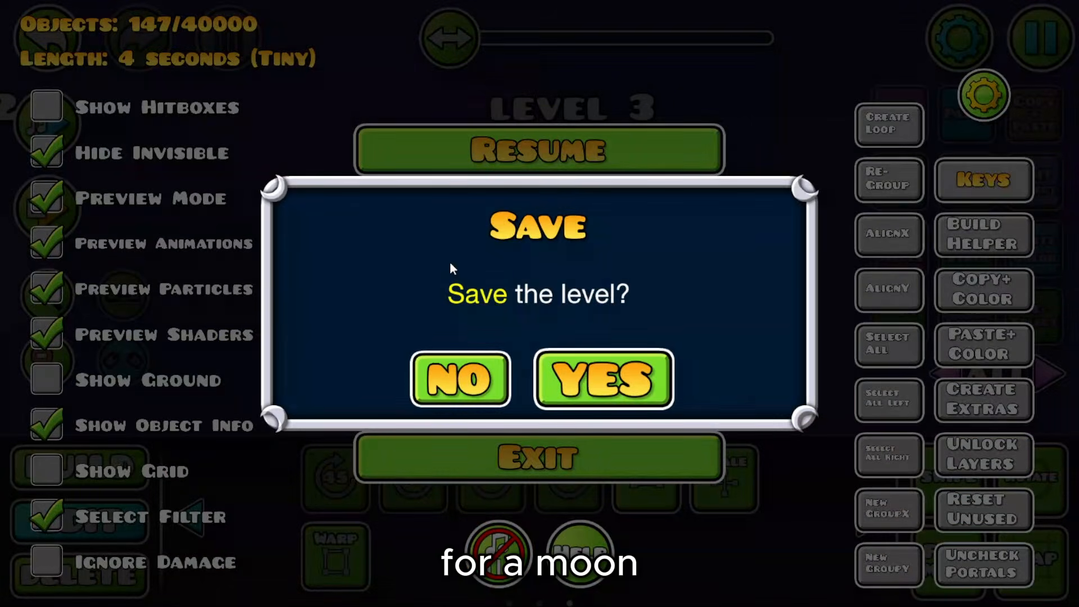
pyautogui.click(500, 171)
pyautogui.moveTo(550, 274); pyautogui.dragTo(526, 235)
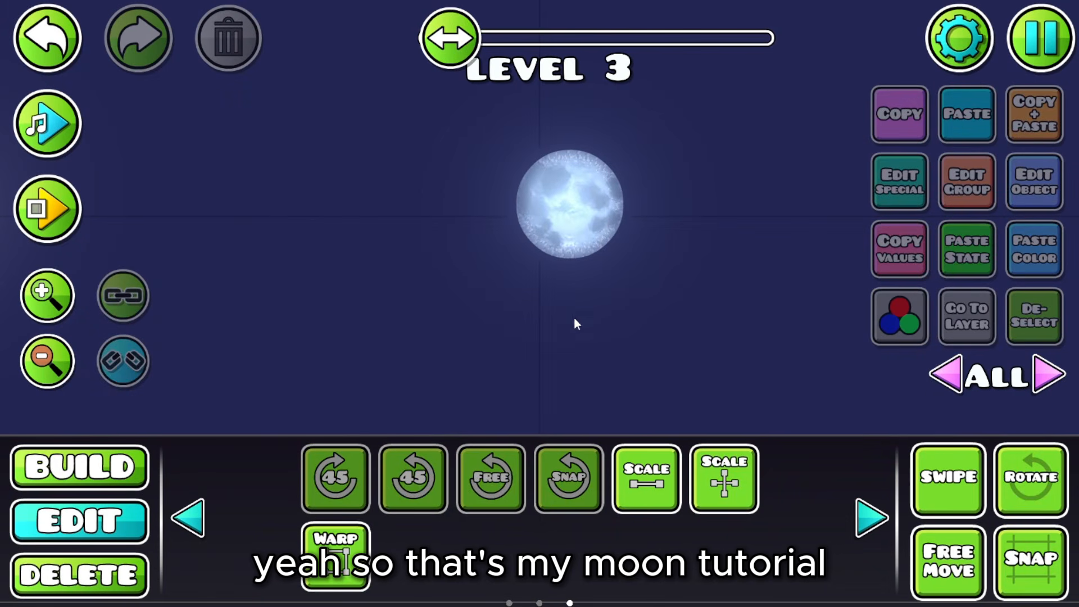
pyautogui.doubleClick(63, 368)
pyautogui.moveTo(190, 314); pyautogui.dragTo(867, 314)
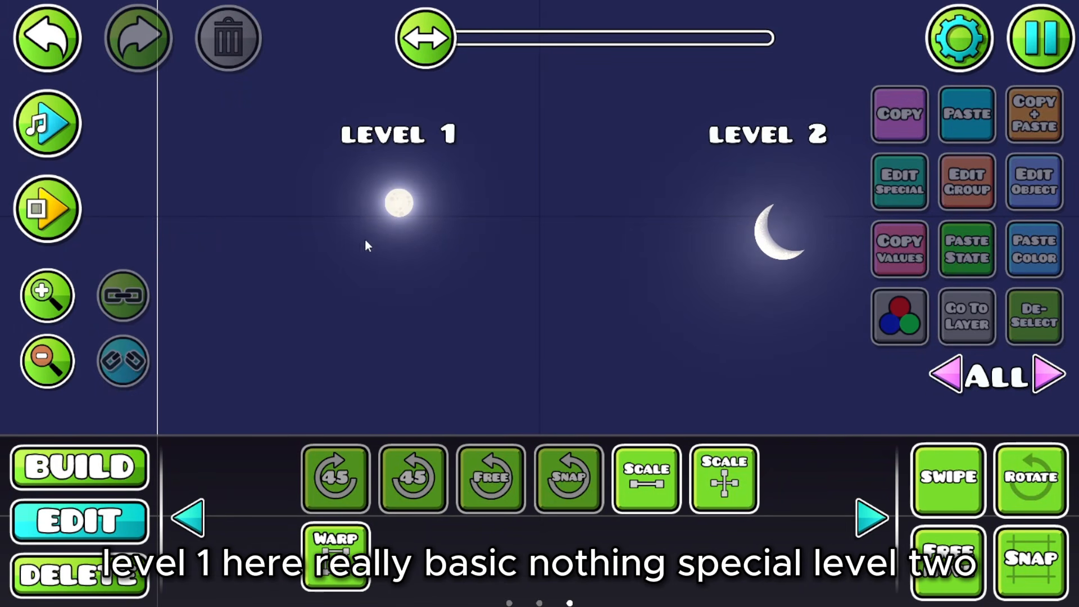
pyautogui.moveTo(563, 211); pyautogui.dragTo(197, 233)
pyautogui.click(63, 308)
pyautogui.click(67, 310)
pyautogui.click(71, 310)
pyautogui.click(74, 310)
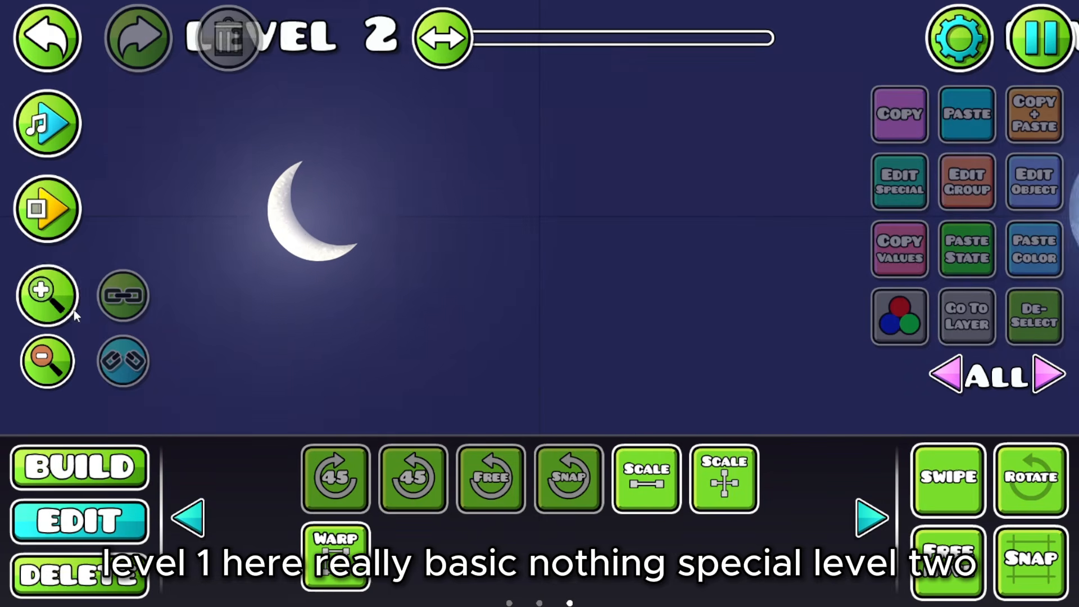
pyautogui.moveTo(372, 228); pyautogui.dragTo(517, 237)
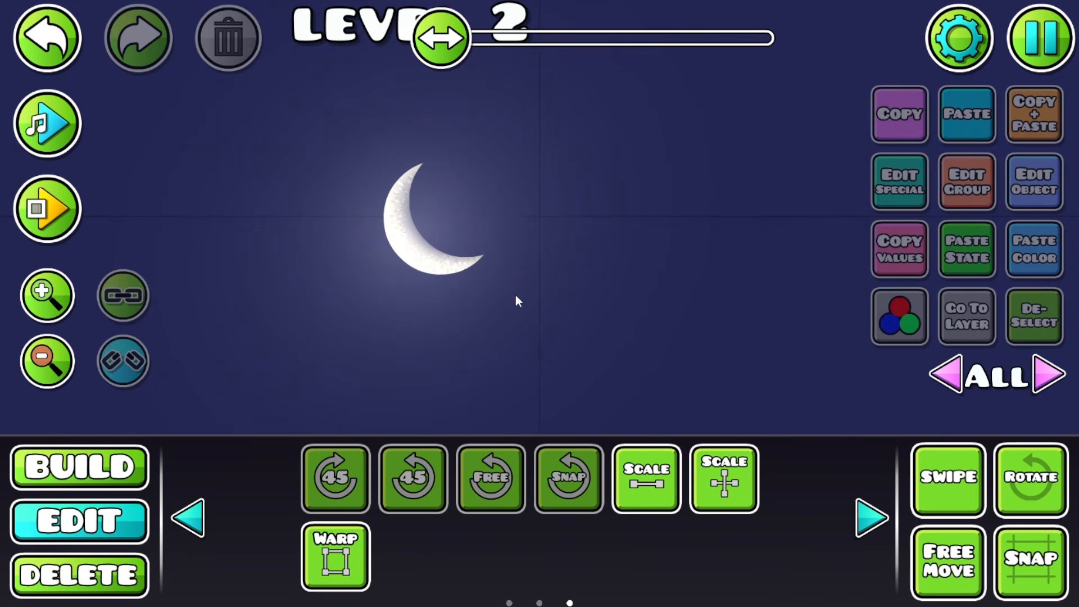
pyautogui.moveTo(515, 295); pyautogui.dragTo(126, 231)
pyautogui.moveTo(577, 271); pyautogui.dragTo(329, 275)
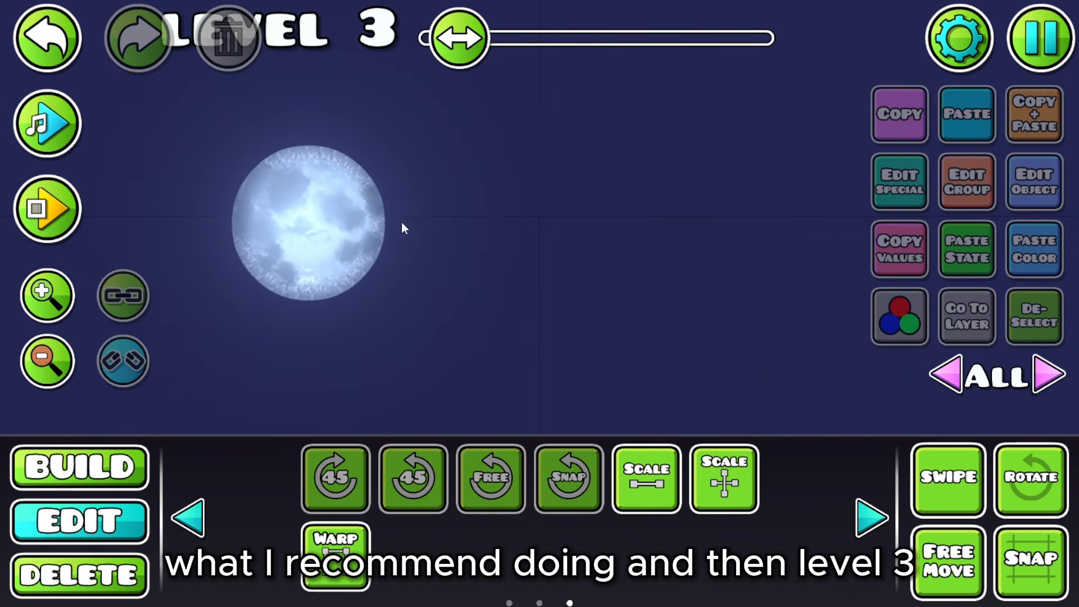
pyautogui.moveTo(402, 224); pyautogui.dragTo(616, 229)
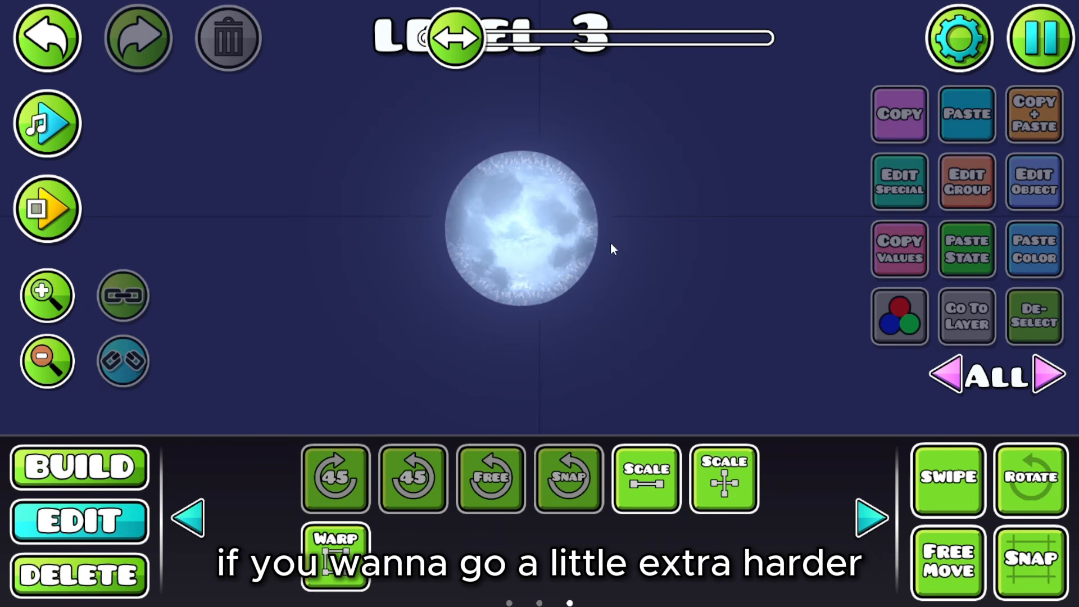
pyautogui.click(43, 363)
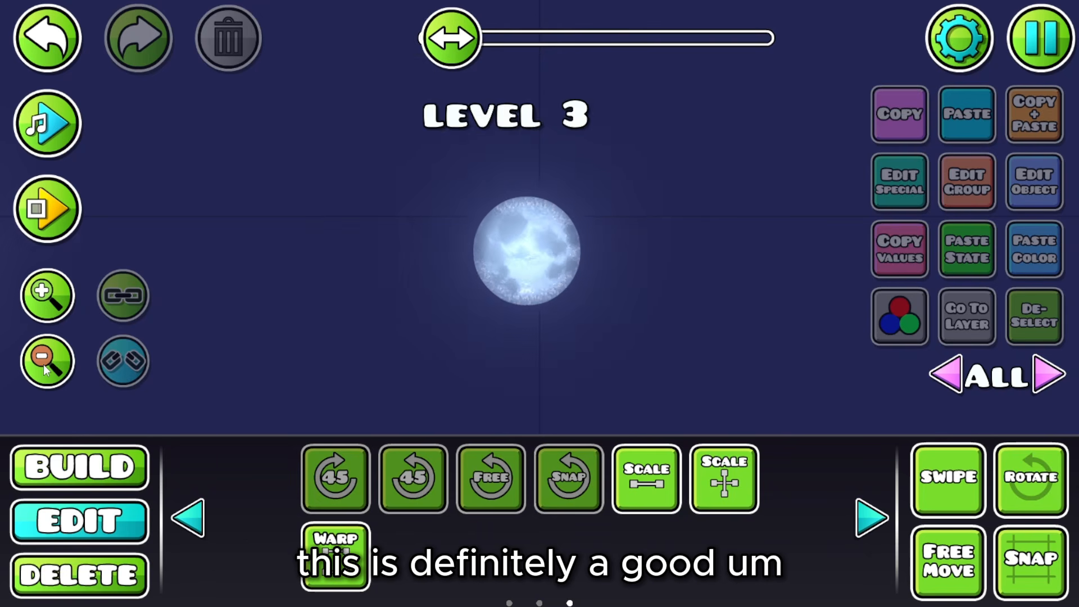
pyautogui.click(34, 366)
pyautogui.moveTo(562, 283); pyautogui.dragTo(777, 225)
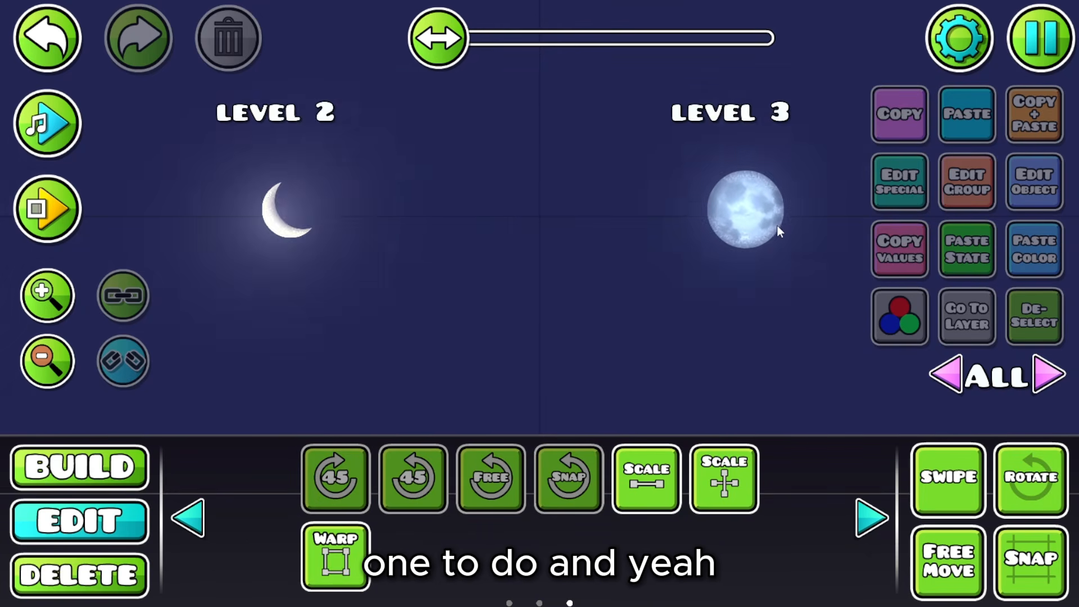
pyautogui.moveTo(517, 253); pyautogui.dragTo(820, 252)
pyautogui.moveTo(623, 268); pyautogui.dragTo(611, 273)
pyautogui.moveTo(410, 307); pyautogui.dragTo(345, 303)
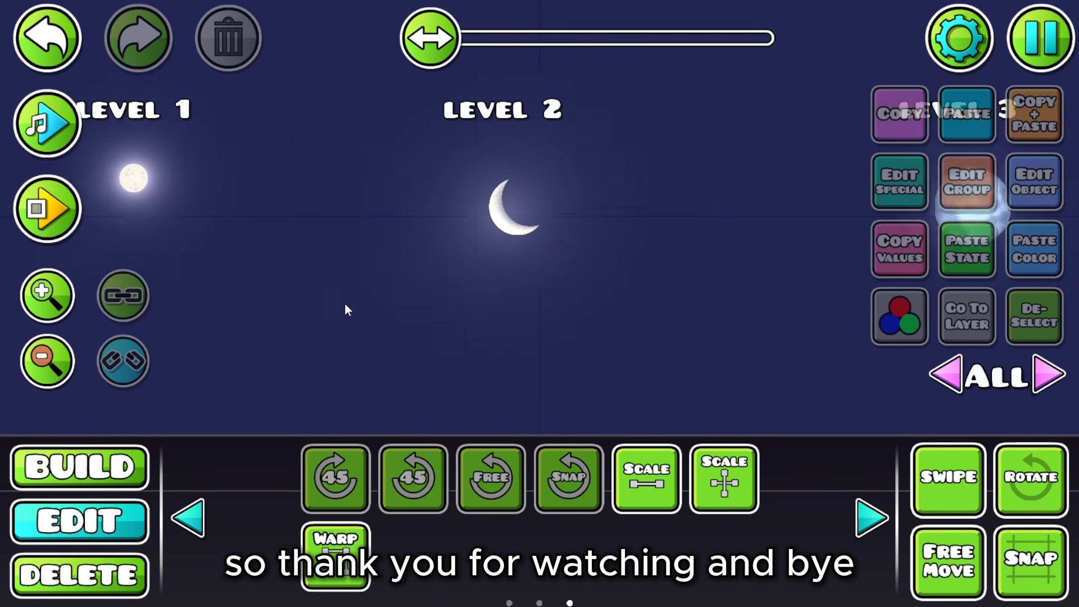
pyautogui.moveTo(550, 319); pyautogui.dragTo(509, 387)
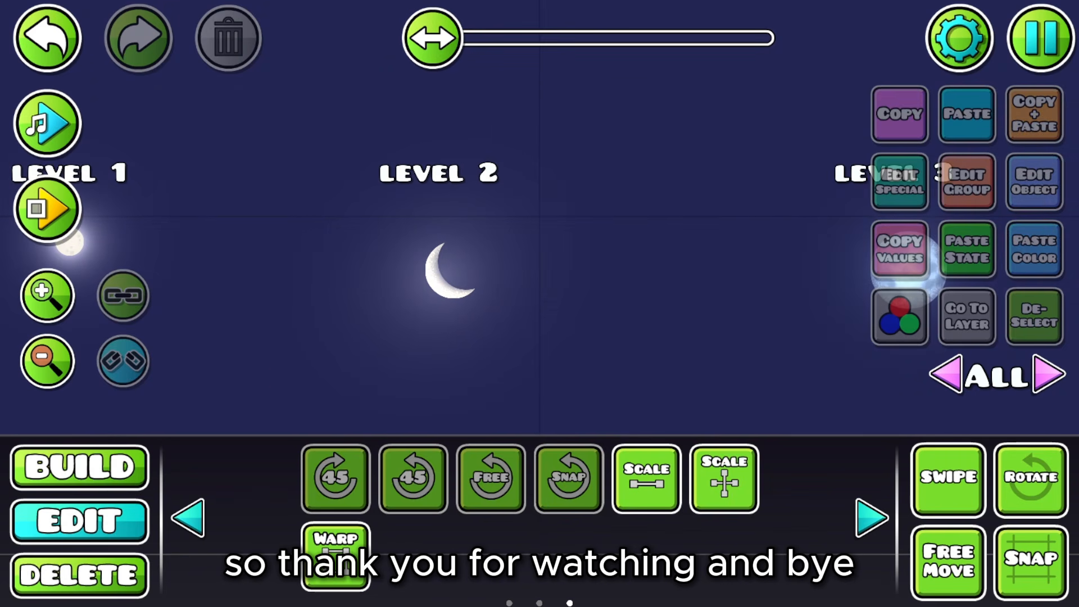